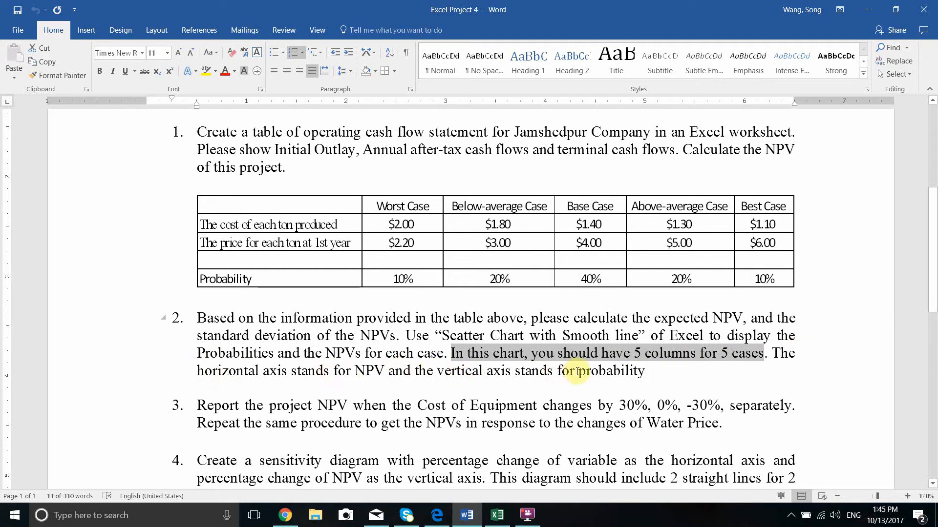
- Switch to the Excel workbook and examine the scenario summary table together with both NPV probability charts
left_click(497, 516)
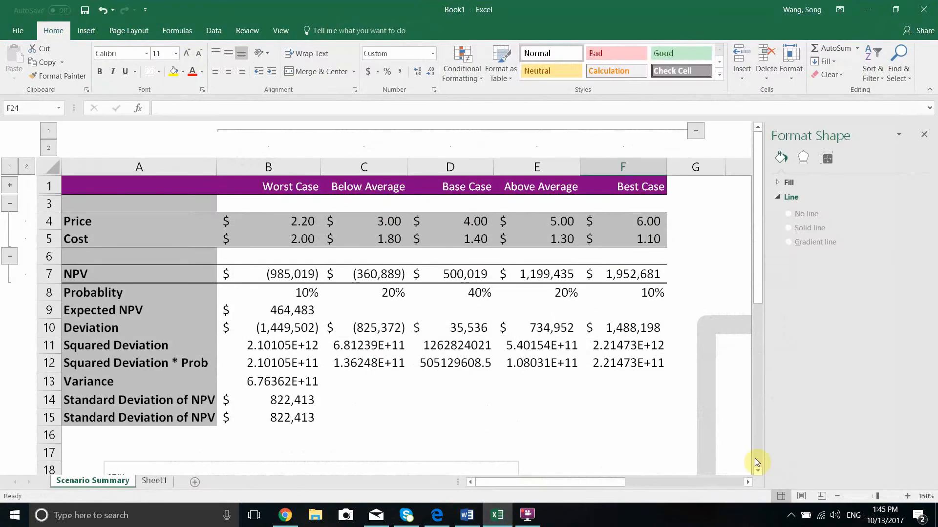
left_click(907, 496)
left_click(907, 496)
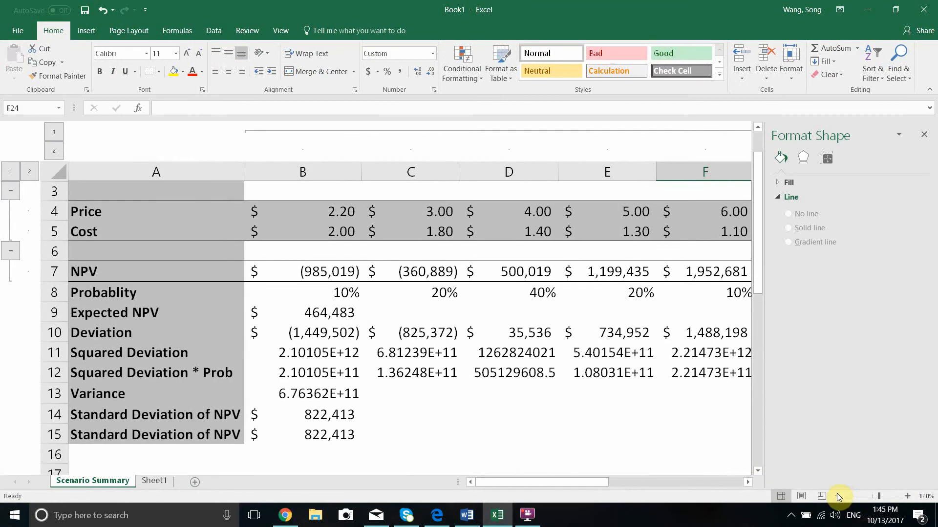
left_click(837, 495)
left_click(836, 495)
left_click(836, 495)
left_click(836, 495)
left_click(836, 496)
left_click(837, 495)
left_click(836, 495)
left_click(836, 495)
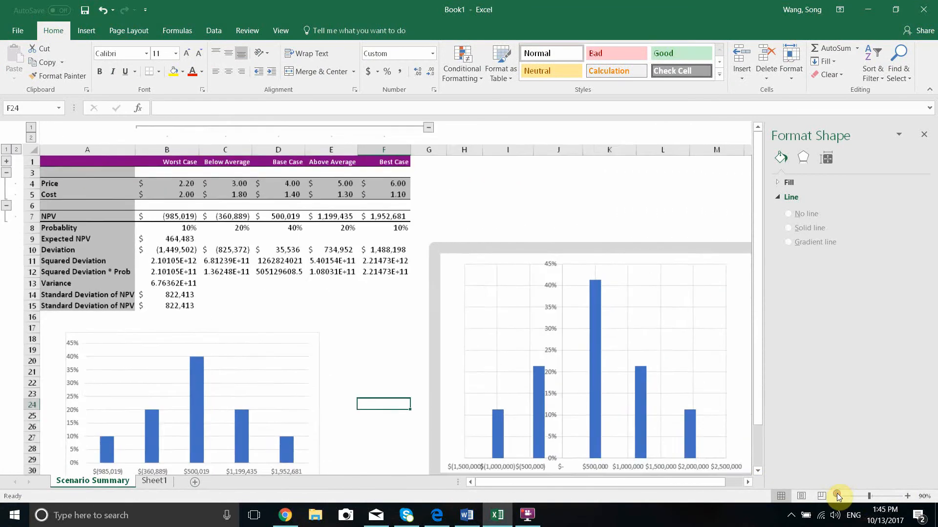
left_click(836, 495)
left_click(837, 495)
left_click(274, 369)
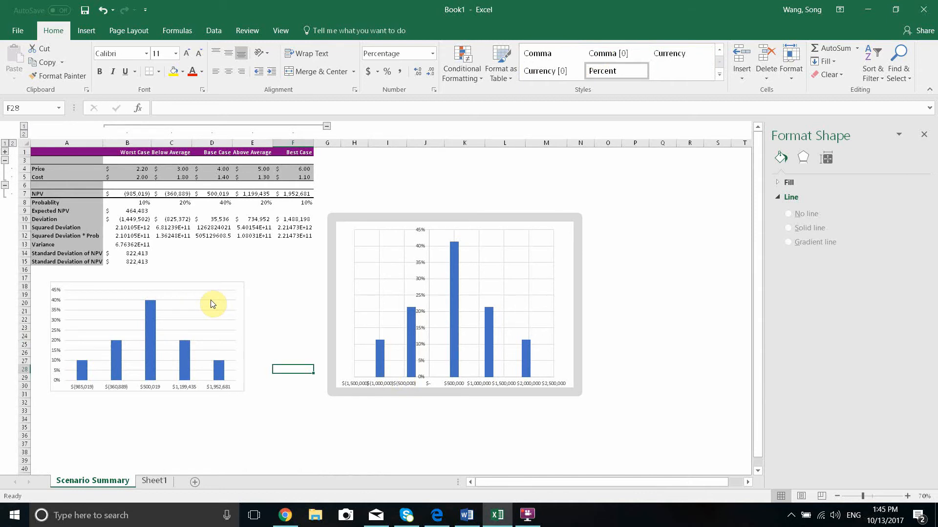
- Compare the two NPV probability charts and view the scatter chart types available for the larger one
left_click(86, 30)
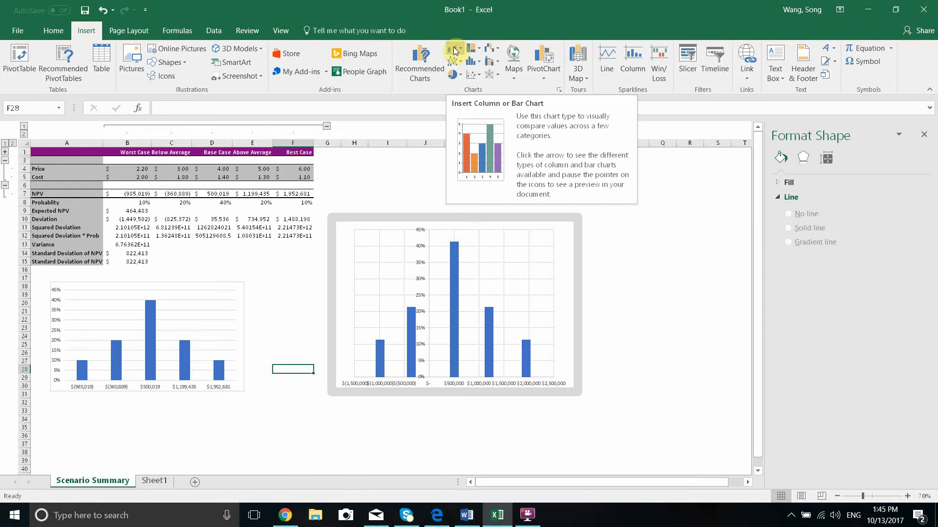
left_click(185, 309)
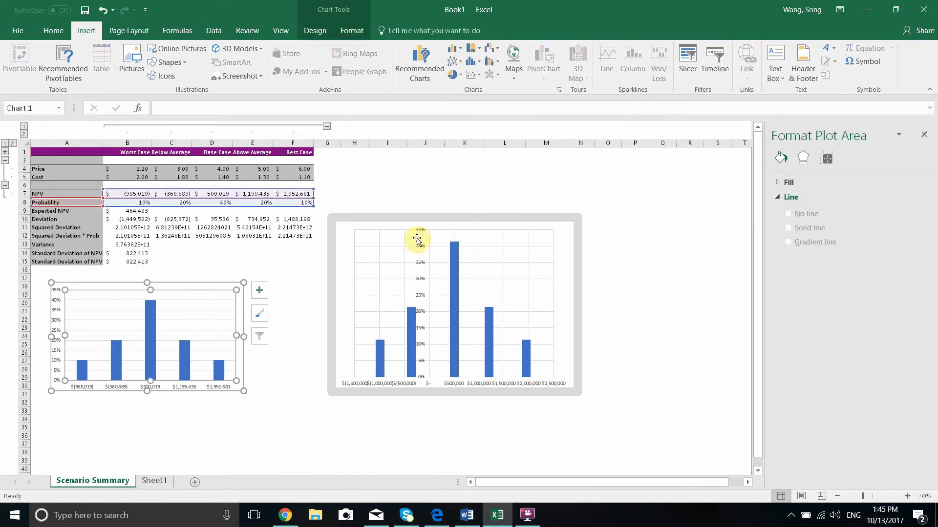
left_click(371, 234)
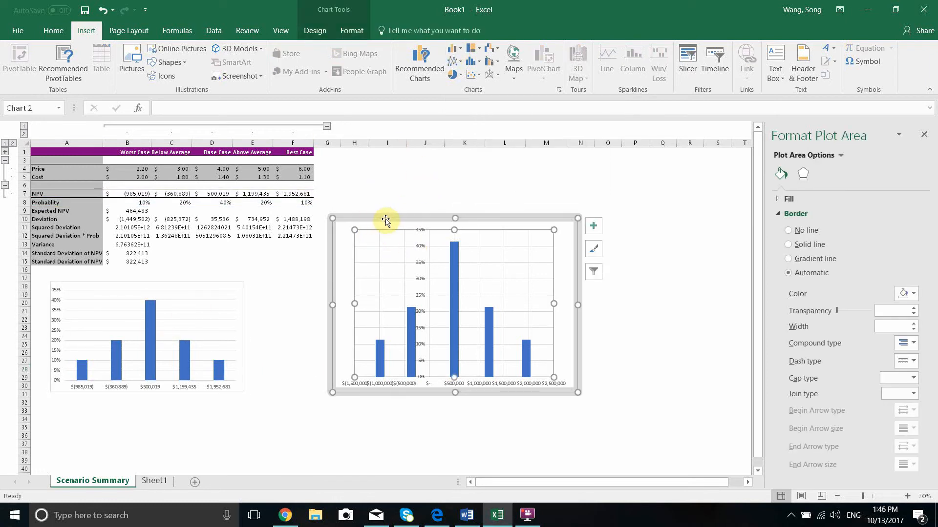
left_click(472, 76)
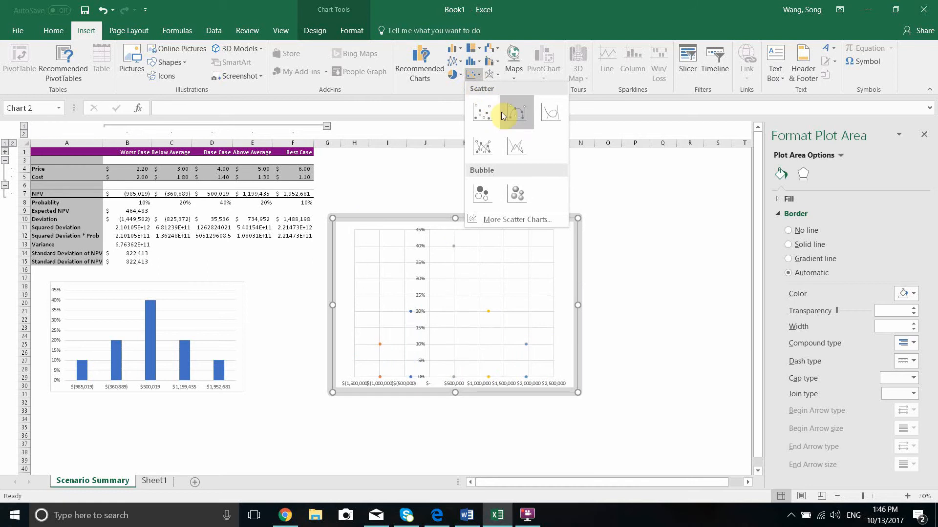
left_click(630, 222)
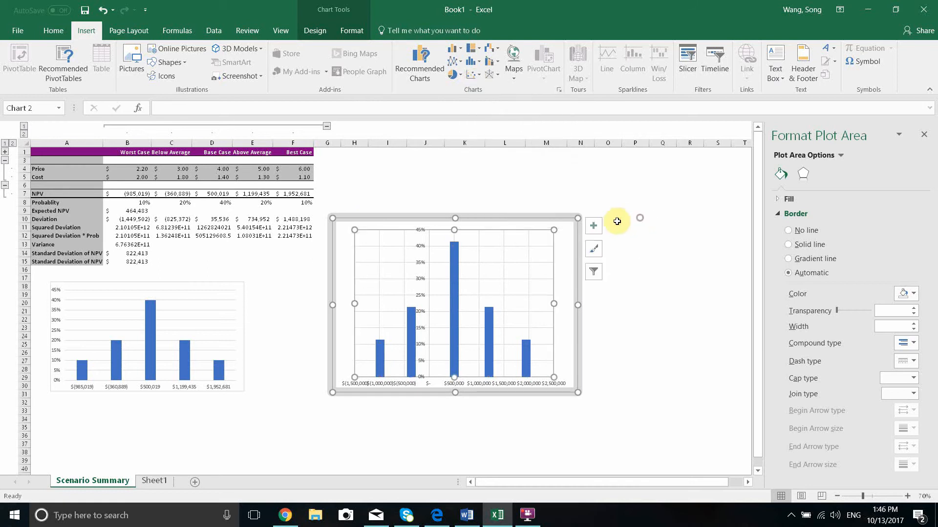
left_click(502, 192)
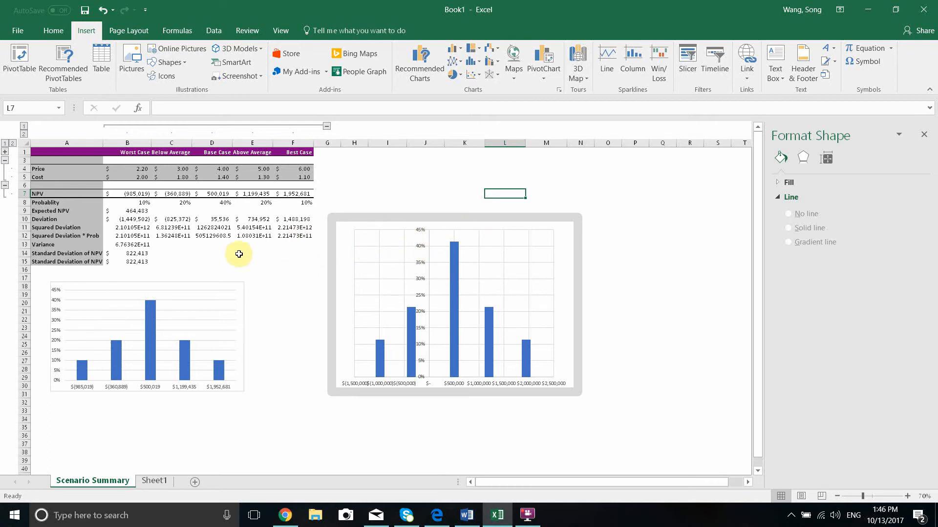
- Set the Best Case NPV in F7 to 30000000 to test how both charts respond
left_click(306, 193)
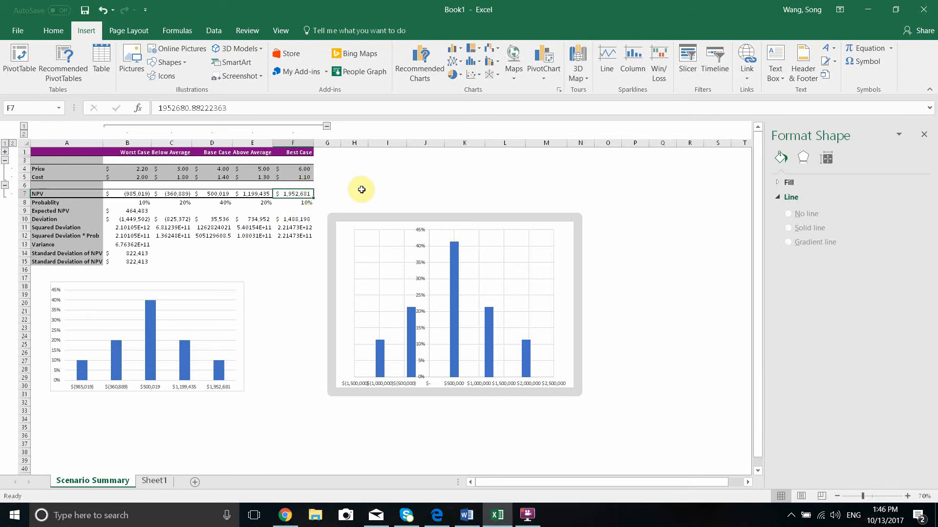
type("30000000")
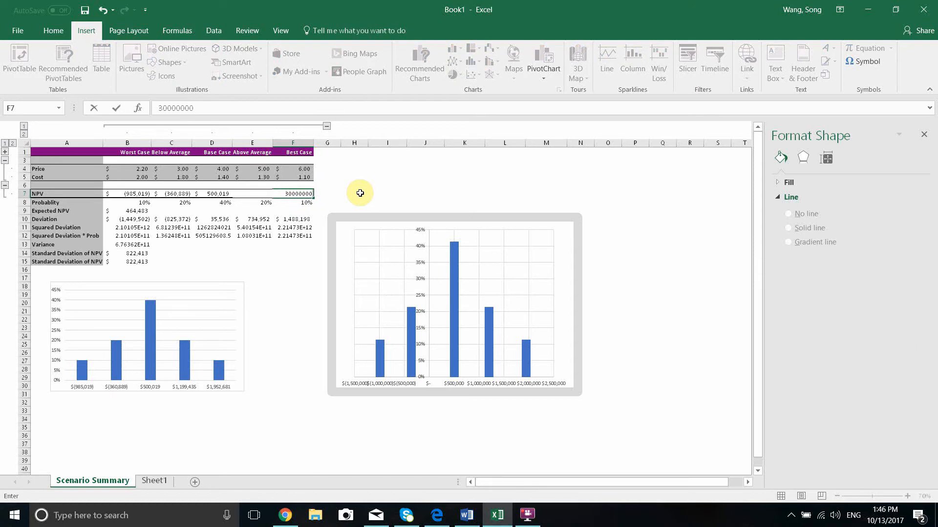
key("Return")
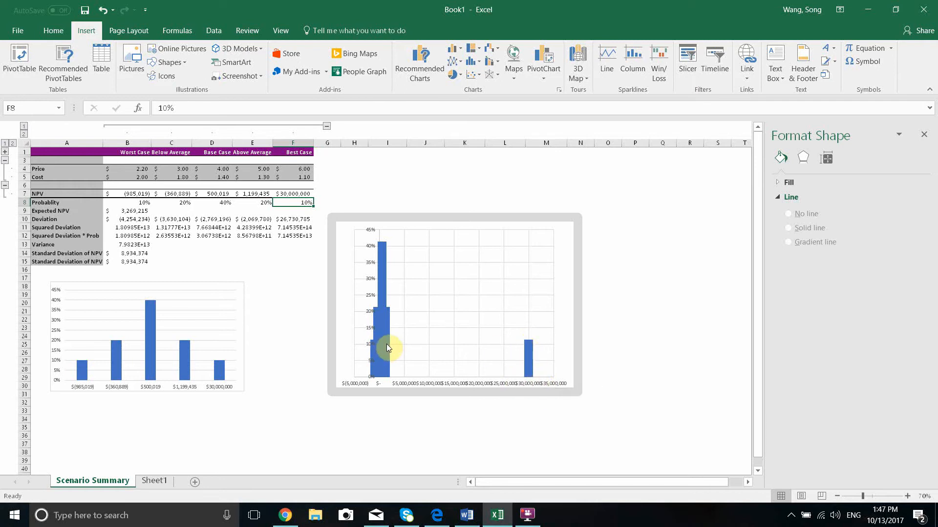
- Reduce the Best Case NPV in F7 to 3000000, and undo both test changes to that cell
left_click(305, 194)
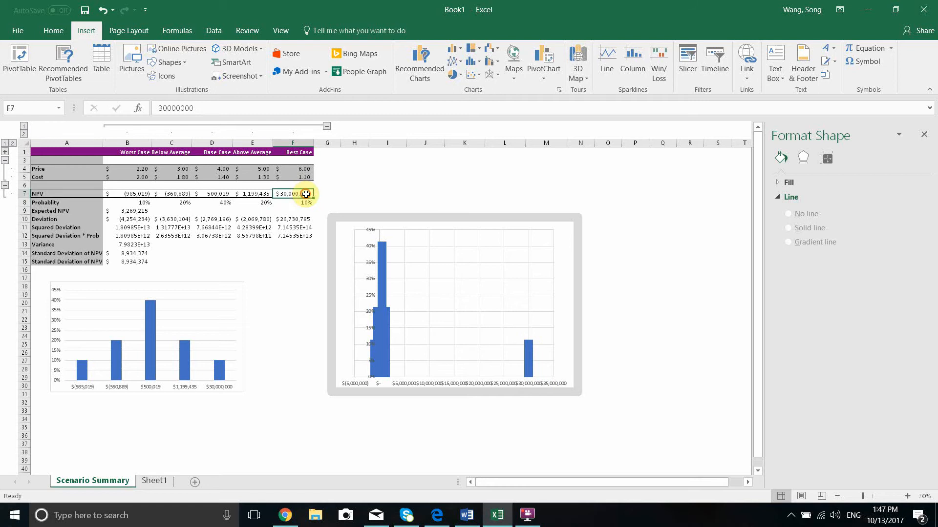
double_click(306, 194)
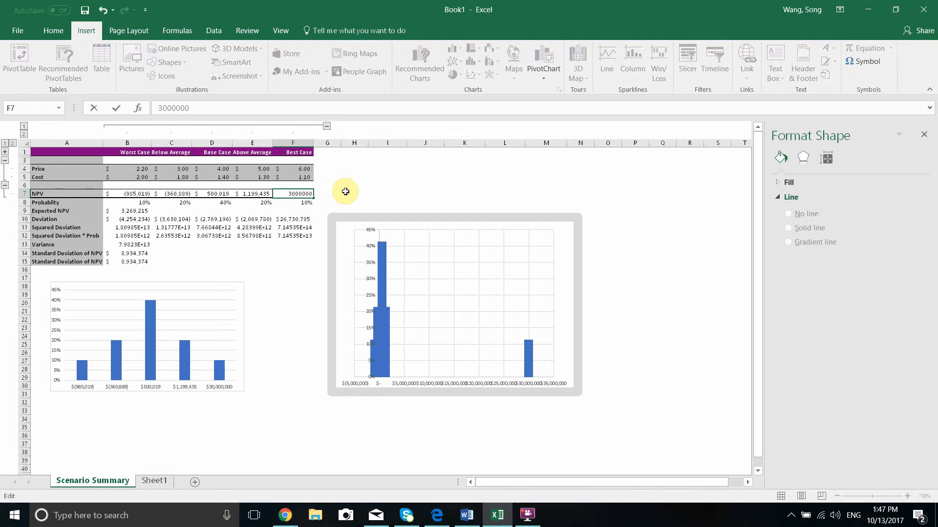
key("Return")
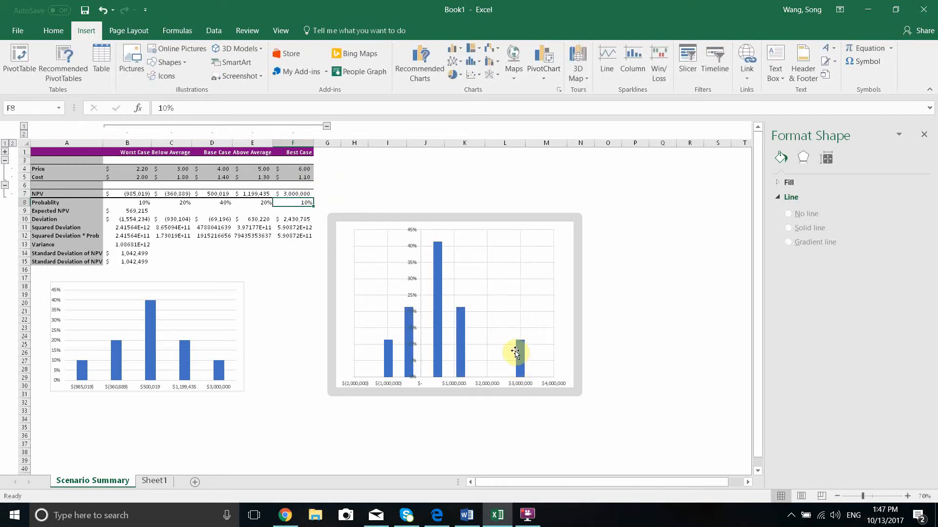
left_click(295, 194)
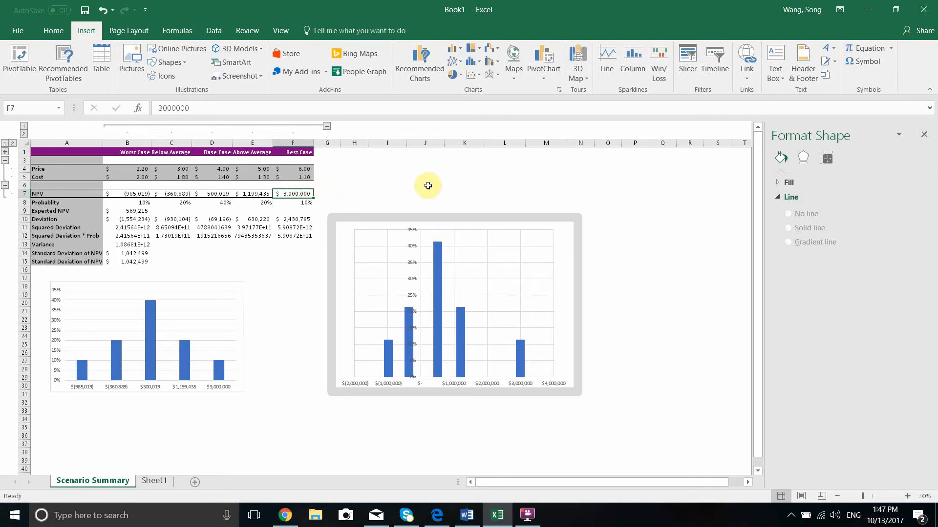
key("ctrl+z")
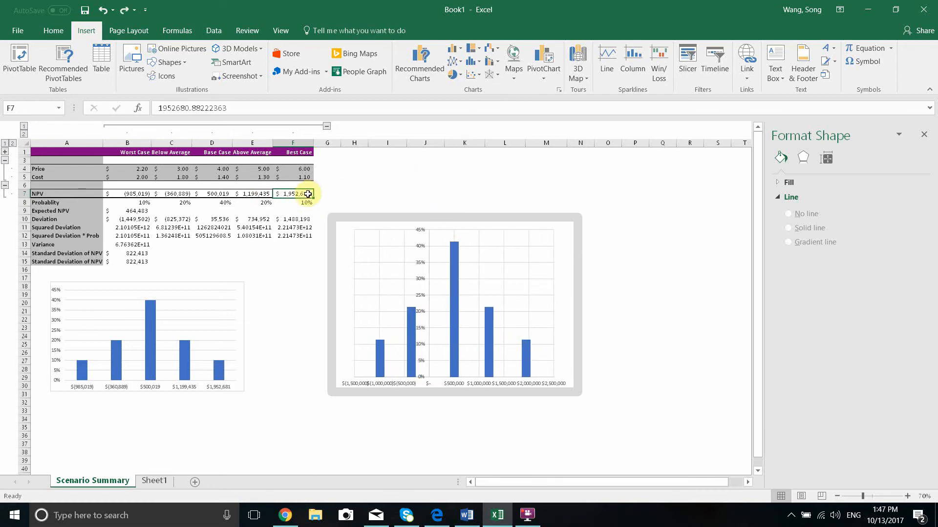
- Enter 3000000 as the Best Case NPV in F7 again
type("3,00")
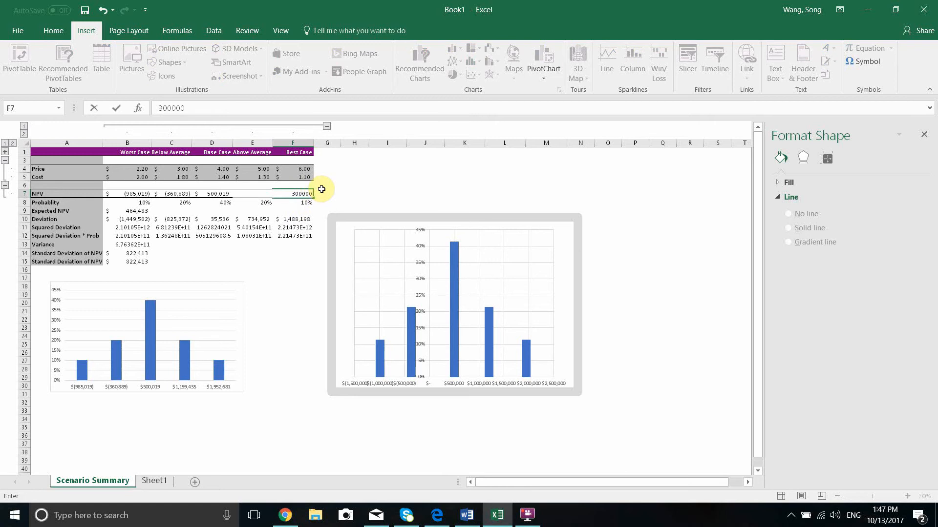
type("0,000")
key("Return")
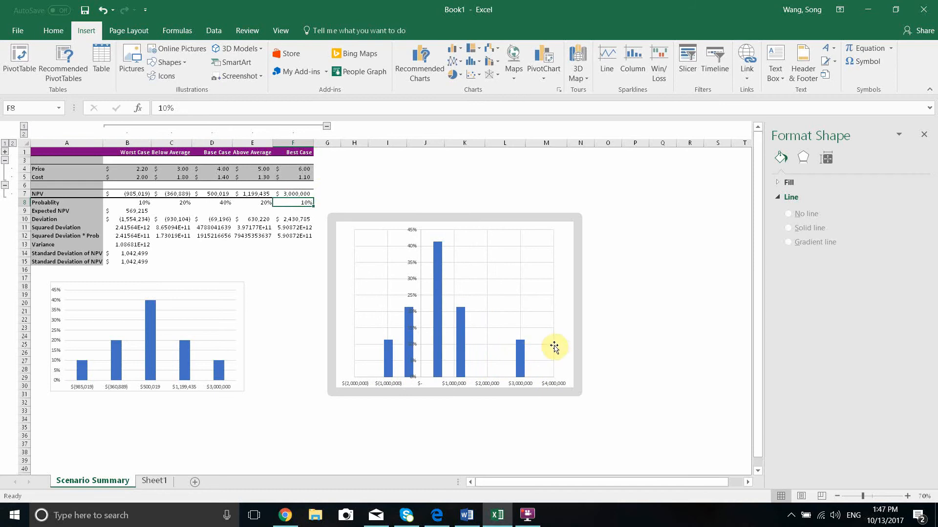
- Set the Above Average NPV in E7 to 1000000, and undo the test changes in E7 and F7
left_click(247, 192)
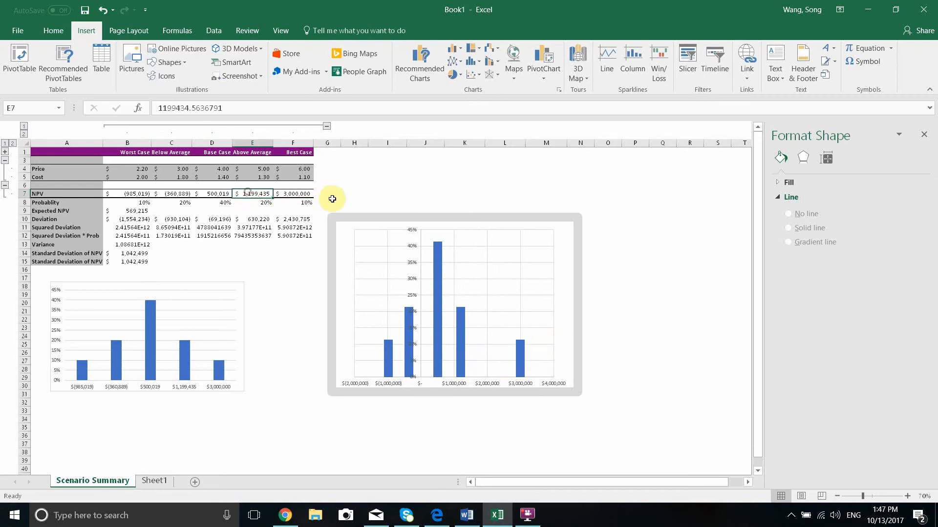
type("1000000")
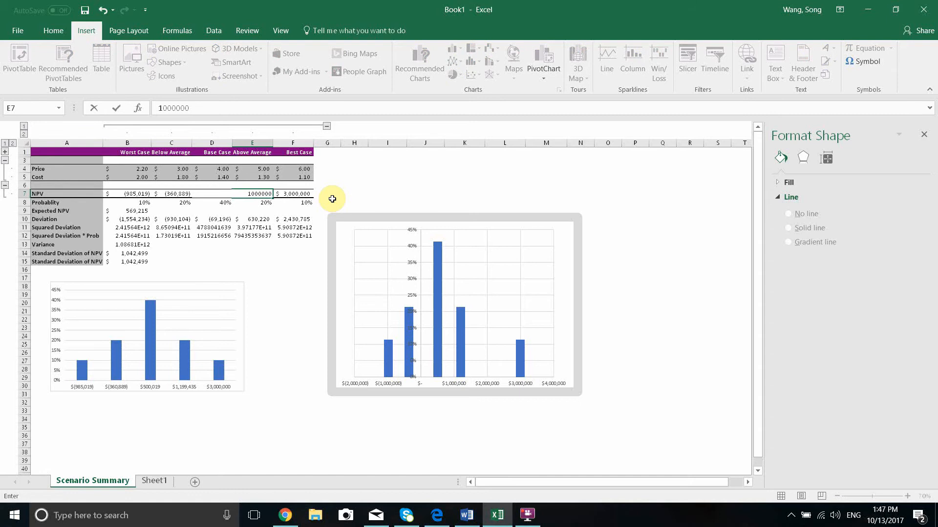
key("Return")
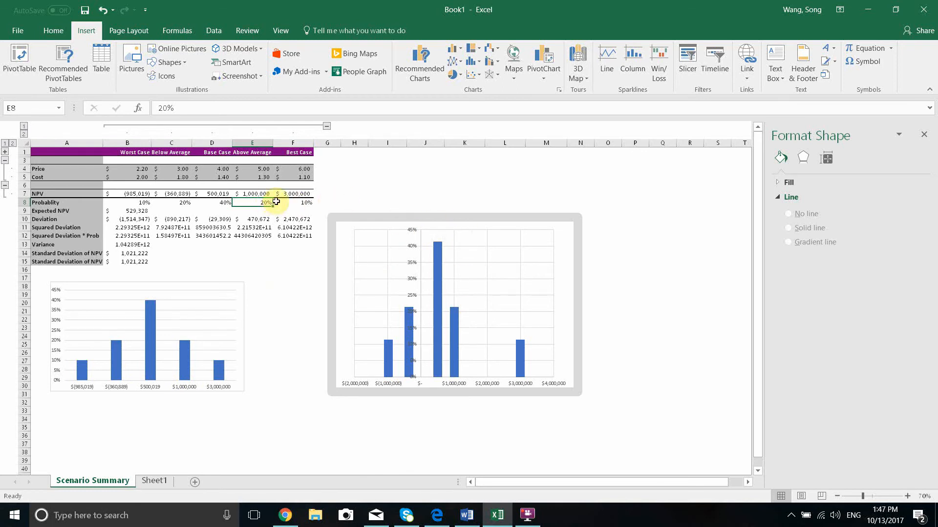
key("ctrl+z")
key("ctrl+z")
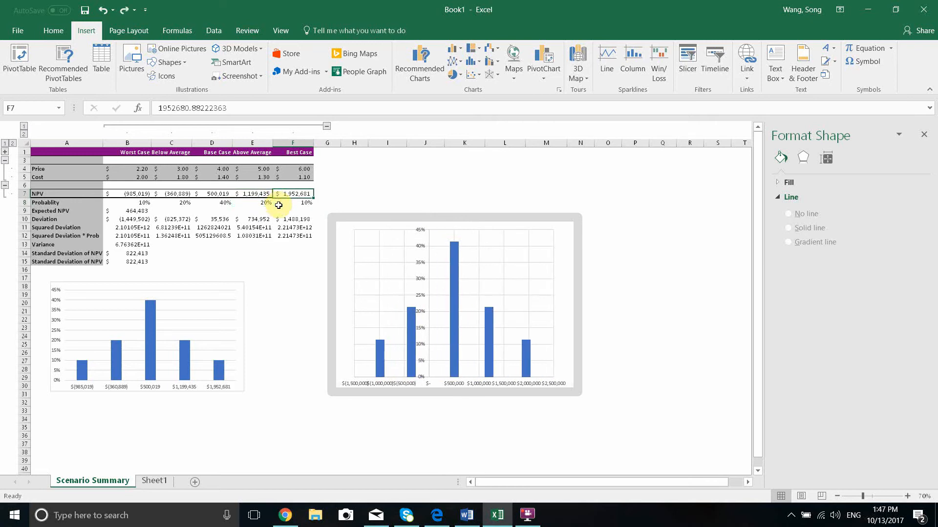
- Delete the smaller column chart below the scenario summary table
left_click(90, 282)
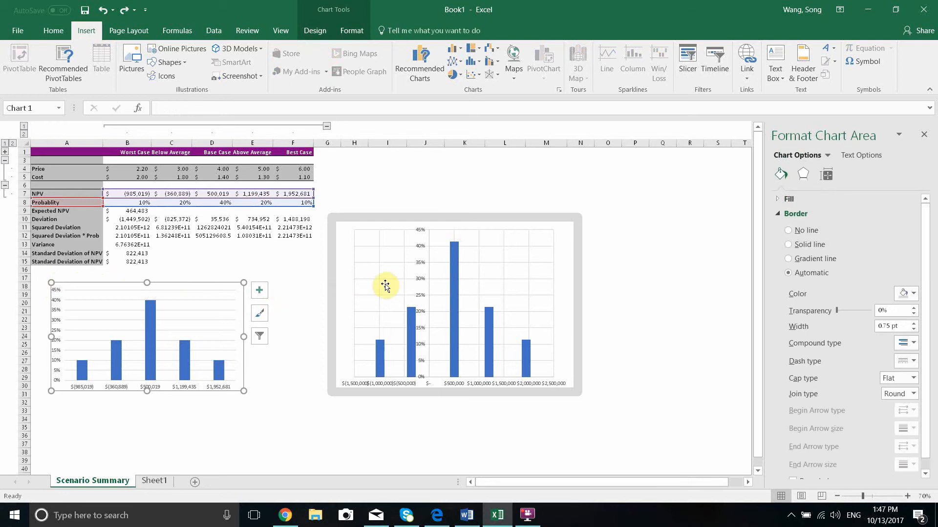
key("Delete")
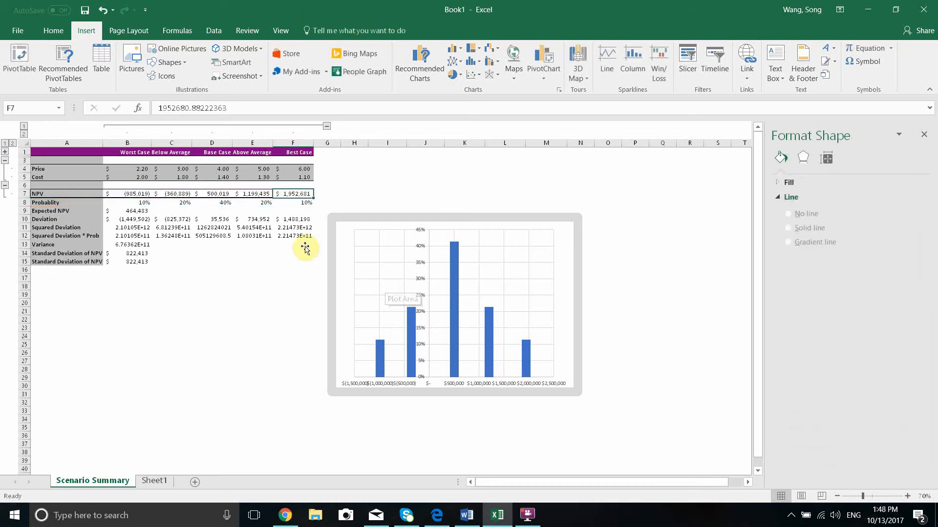
left_click(184, 301)
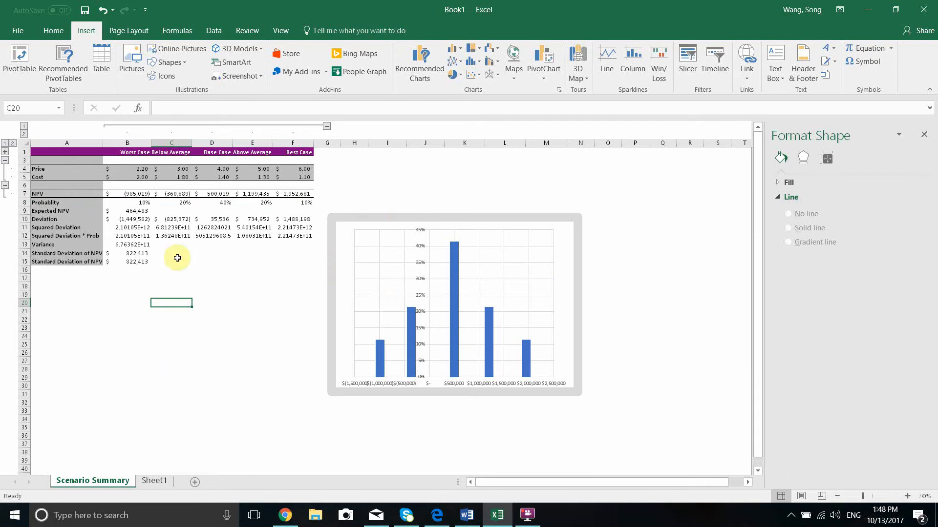
left_click(85, 292)
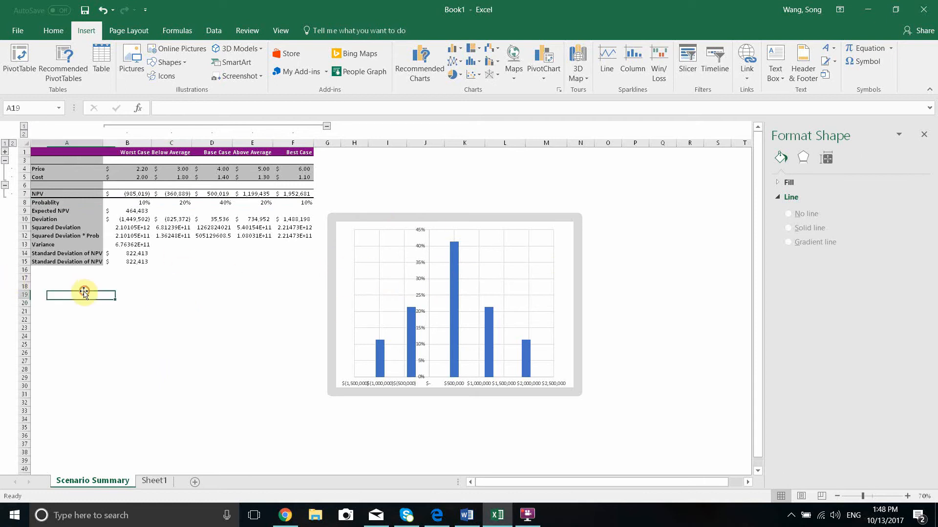
- Examine the NPV, probability, deviation and standard deviation rows of the scenario summary table
left_click(908, 496)
left_click(907, 496)
left_click(908, 496)
left_click(907, 496)
left_click(907, 497)
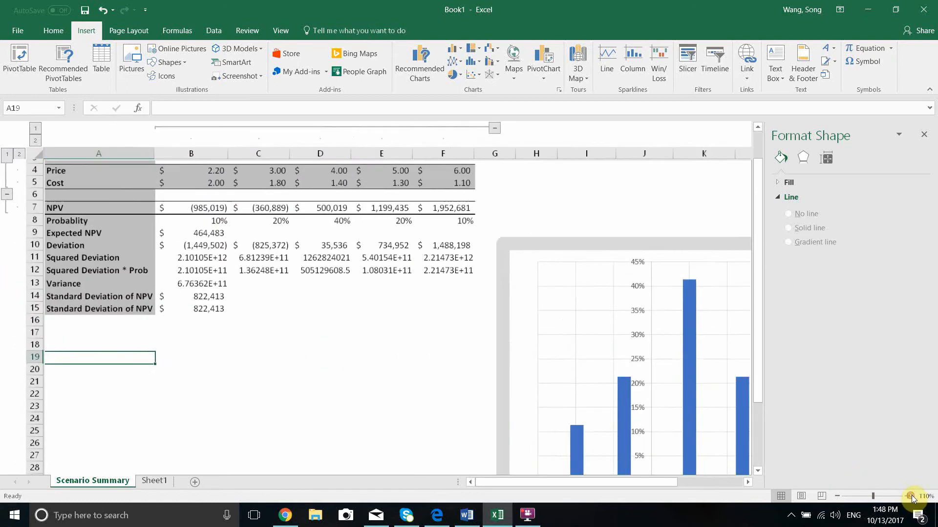
left_click(908, 496)
left_click(908, 496)
scroll(564, 424, "up", 2)
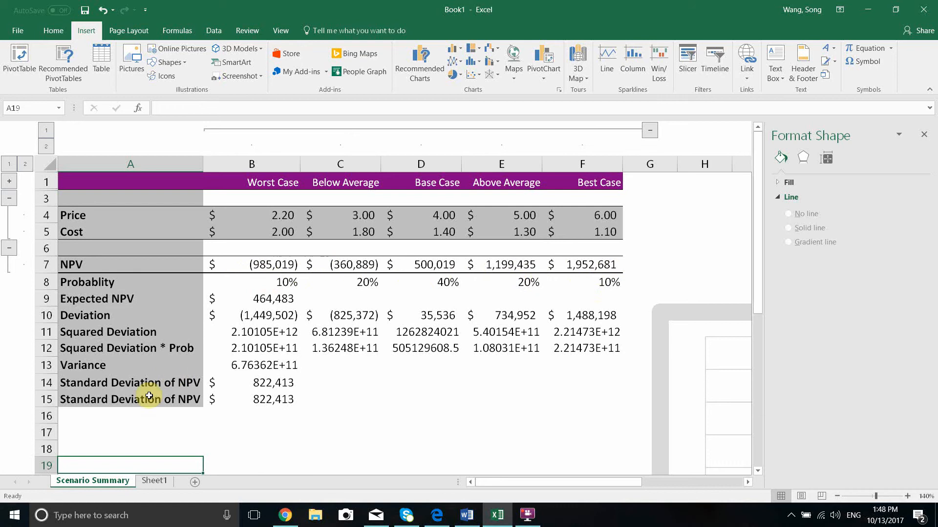
left_click(164, 432)
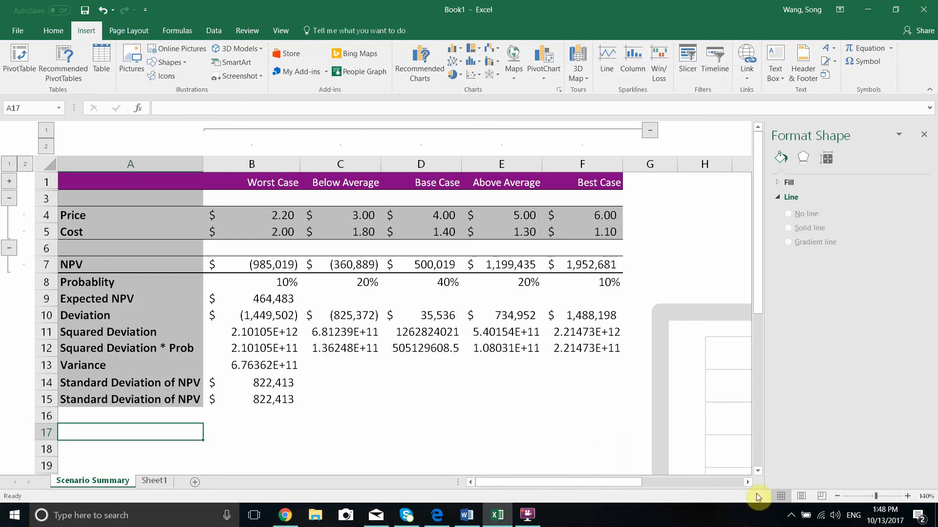
- Select the plot area of the remaining NPV probability scatter chart
left_click(837, 496)
left_click(837, 496)
left_click(837, 496)
left_click(837, 496)
left_click(837, 496)
left_click(837, 496)
left_click(837, 496)
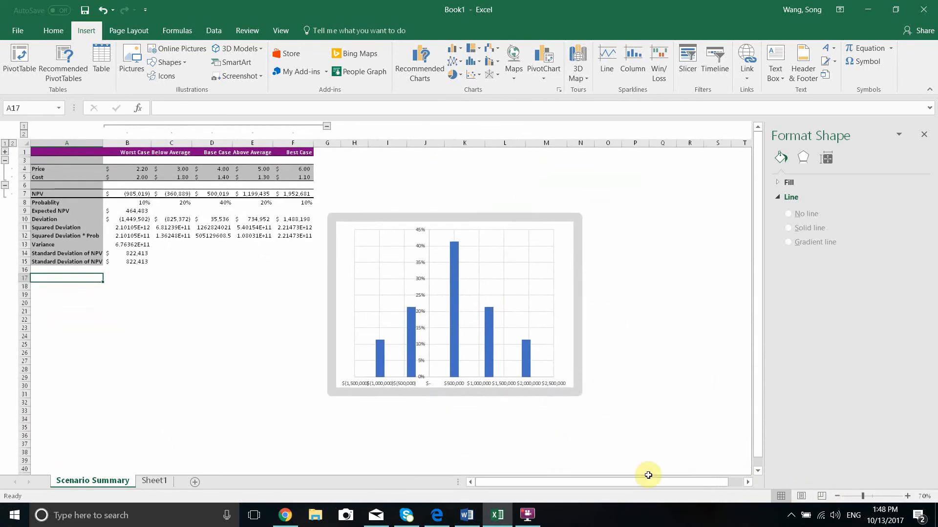
left_click(383, 346)
left_click(380, 356)
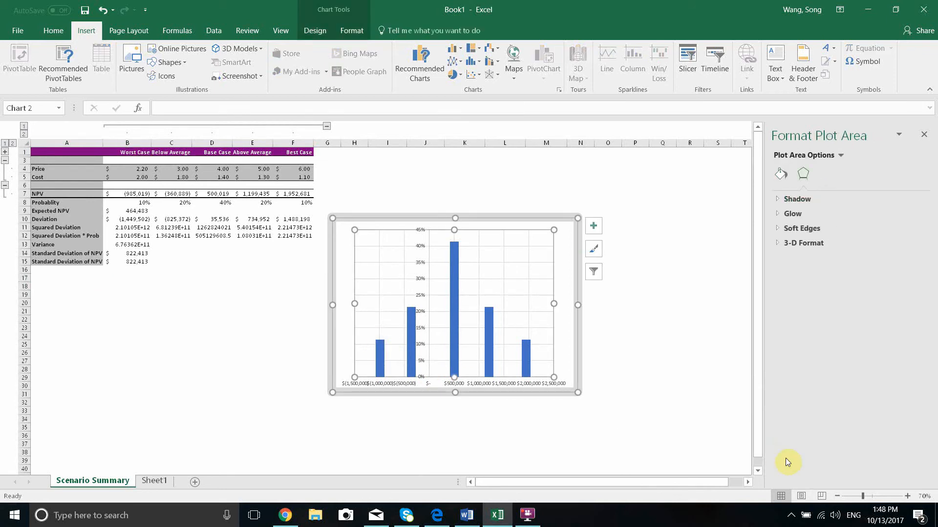
- Examine the Worst Case, Below Average and Base Case columns of the scatter chart against the NPV and probability axes
left_click(907, 496)
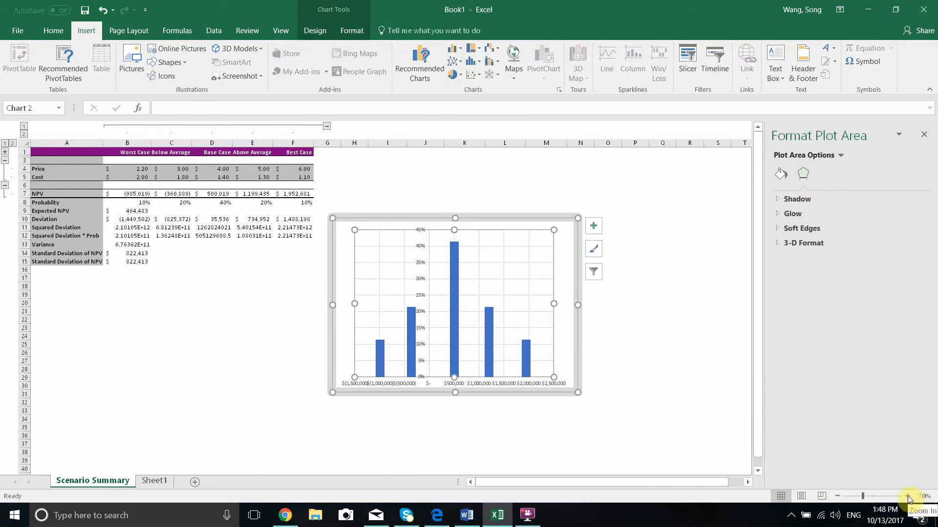
left_click(907, 496)
left_click(907, 496)
left_click_drag(570, 483, 532, 480)
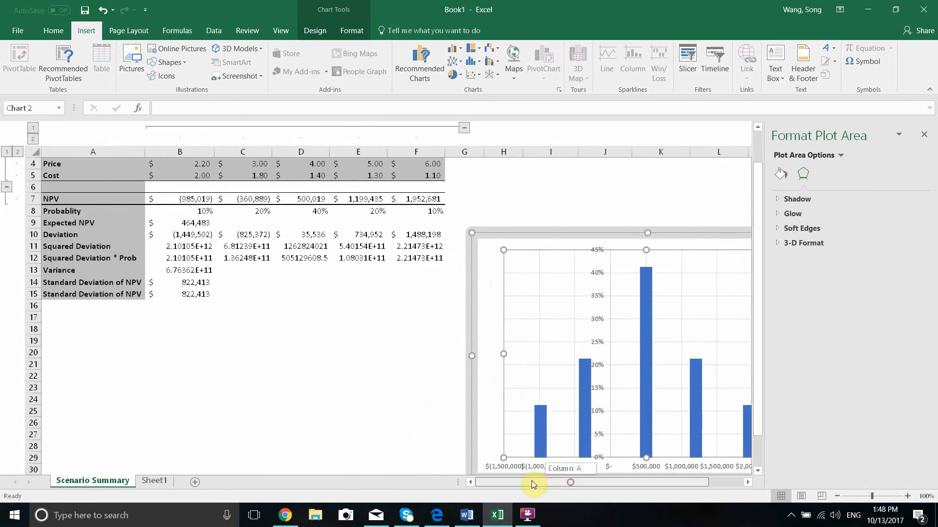
scroll(459, 407, "up", 1)
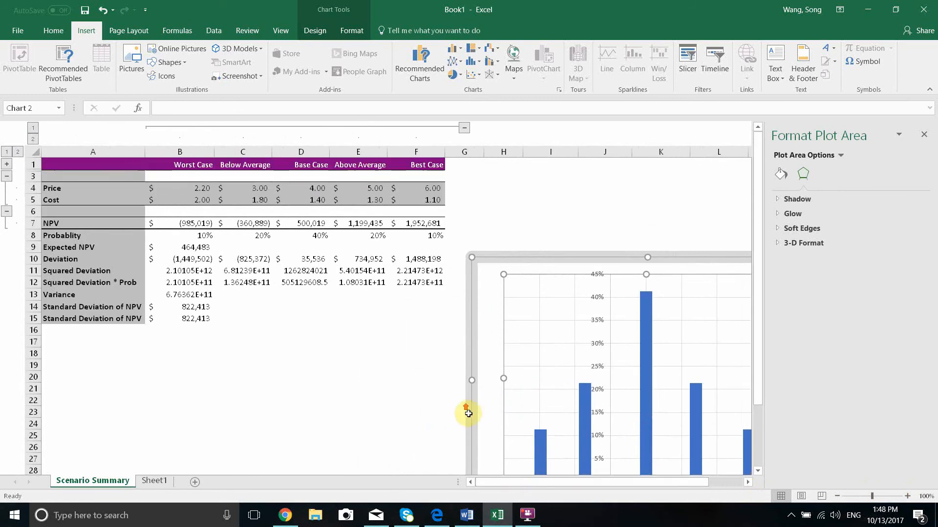
left_click(542, 433)
scroll(538, 425, "down", 1)
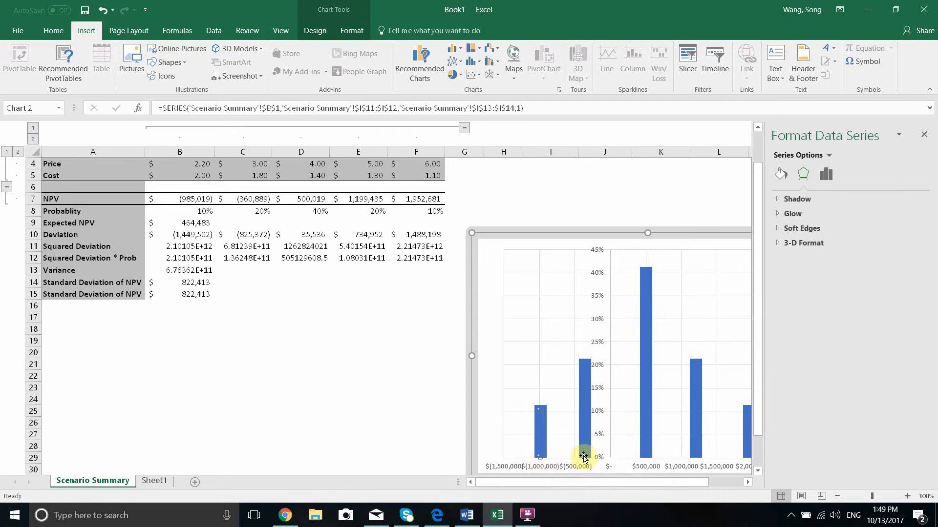
left_click(585, 365)
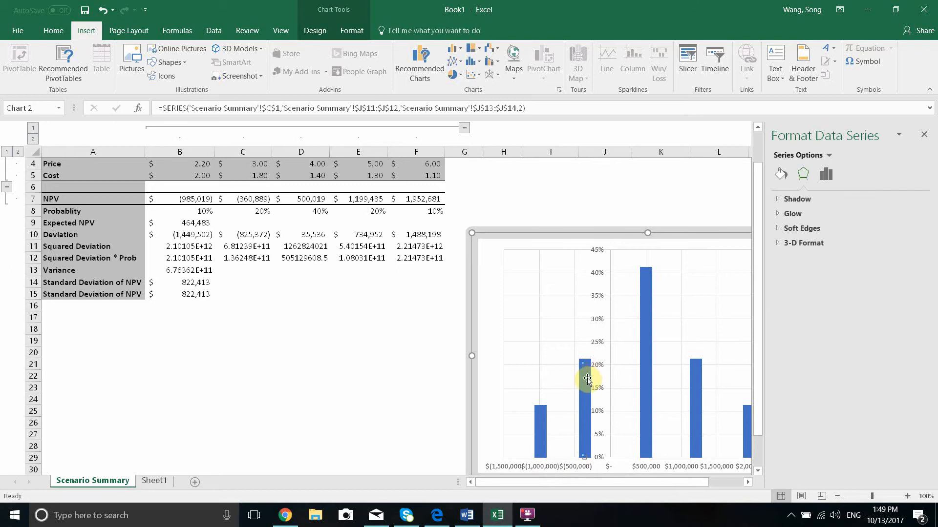
left_click(587, 379)
left_click(585, 367)
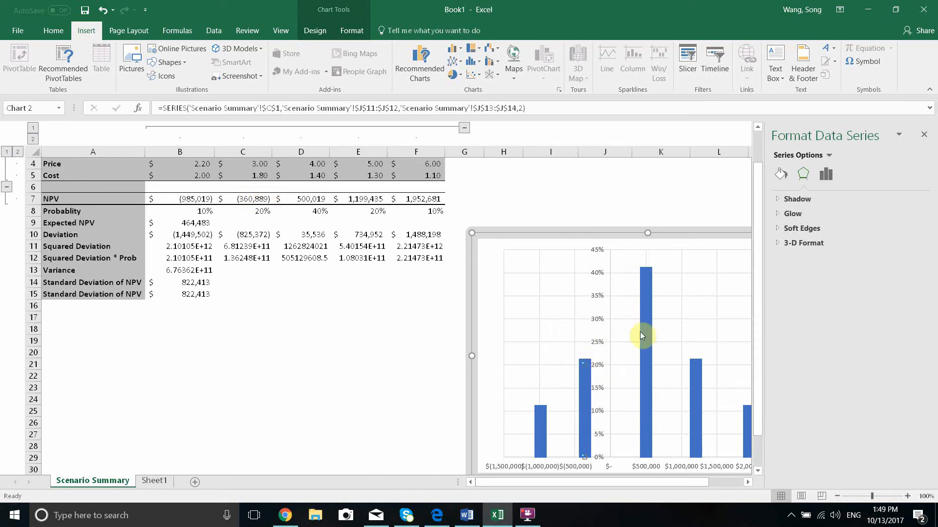
left_click(648, 276)
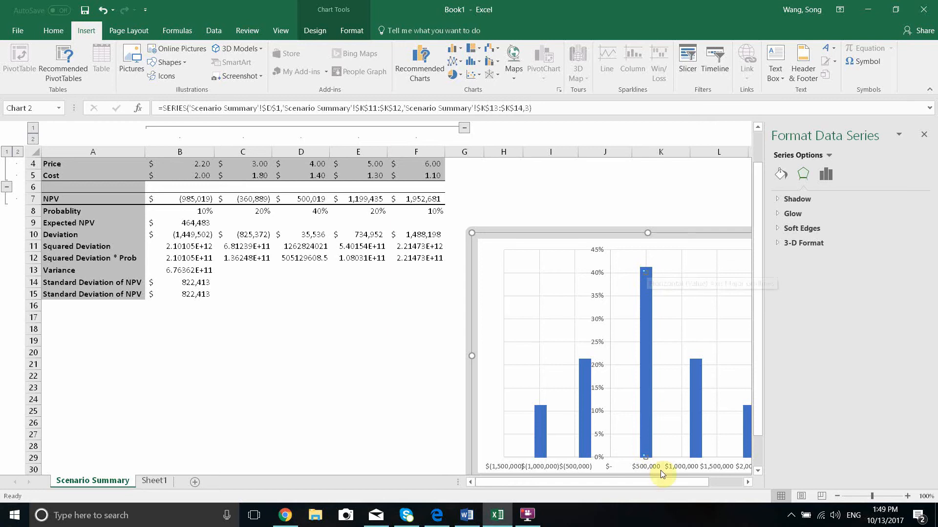
mouse_move(645, 455)
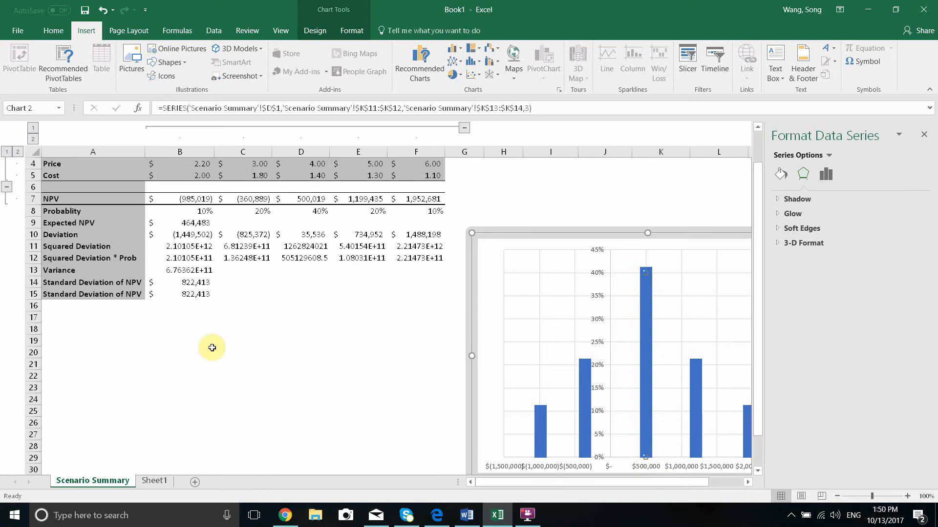
- Enter the heading Data Points in cell A18 below the scenario summary table
left_click(109, 328)
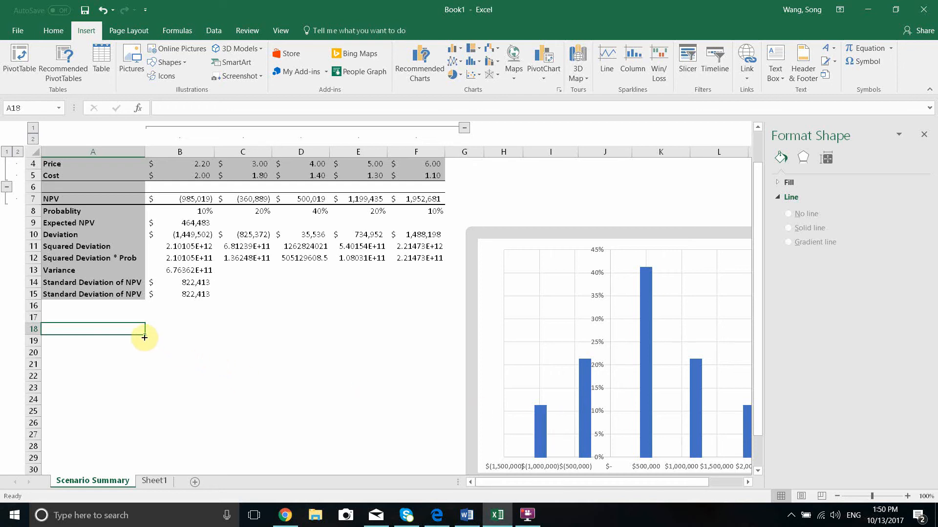
mouse_move(122, 331)
left_mouse_down()
mouse_move(184, 329)
mouse_move(137, 329)
left_mouse_up()
type("Data Points")
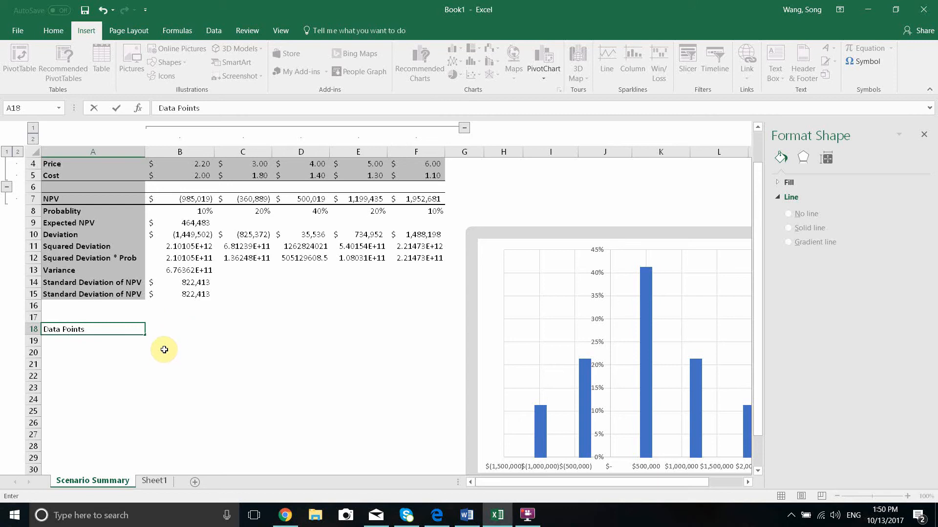
- Enter the placeholder coordinates x1 in B19 and y1 in B20 under the Data Points heading
left_click(167, 340)
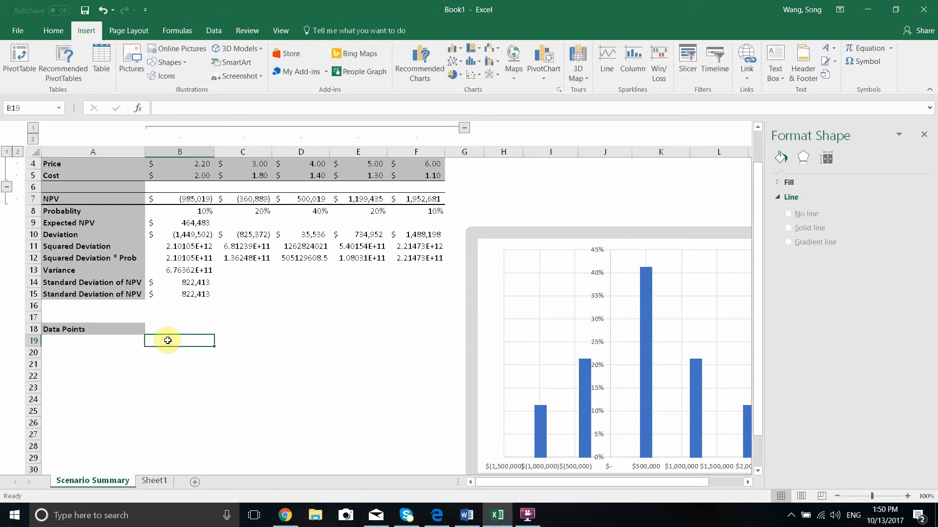
type("sx")
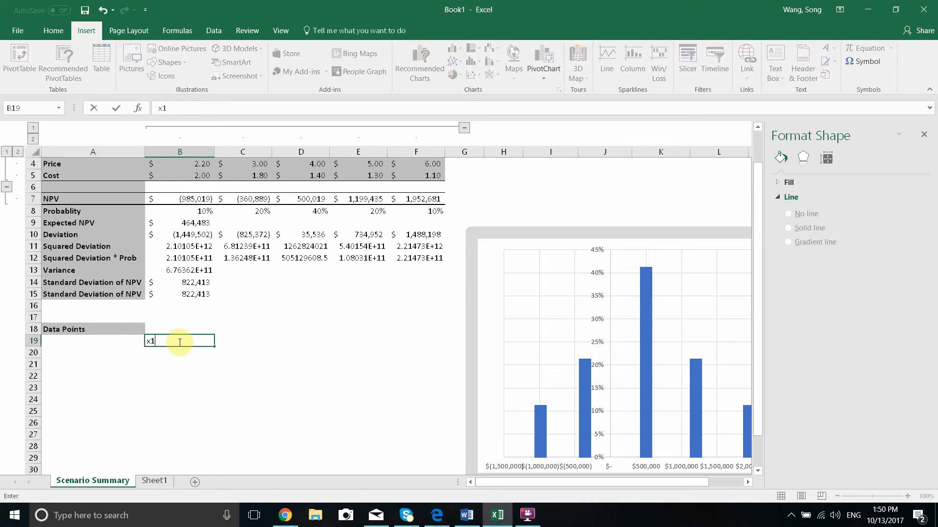
left_click(179, 349)
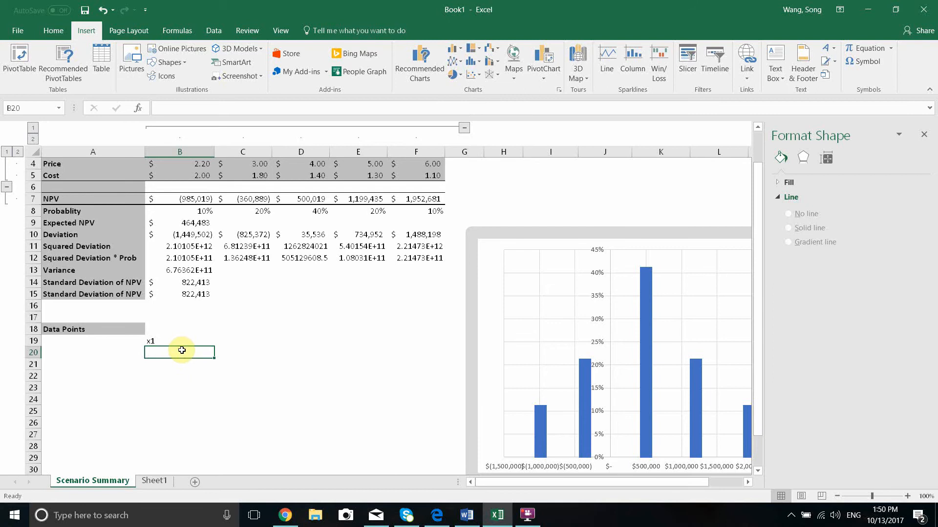
type("y1")
left_click(245, 341)
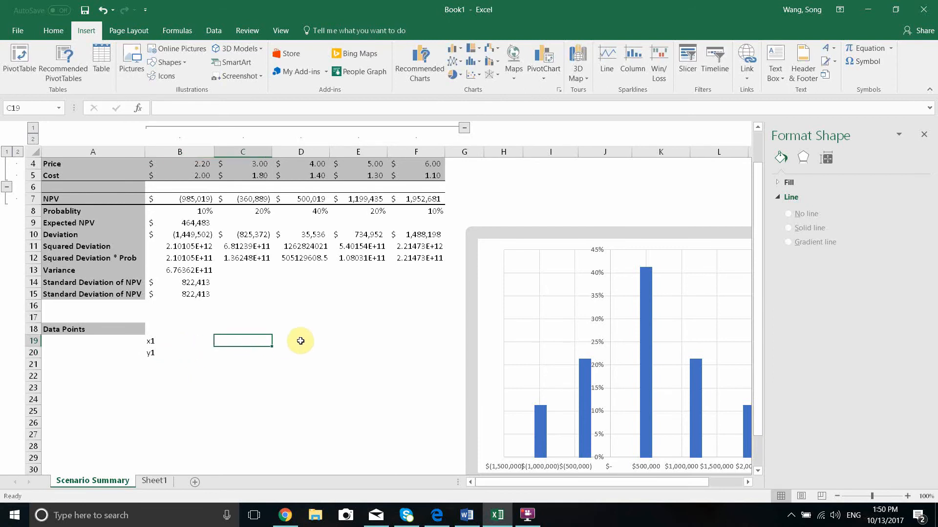
left_click(168, 342)
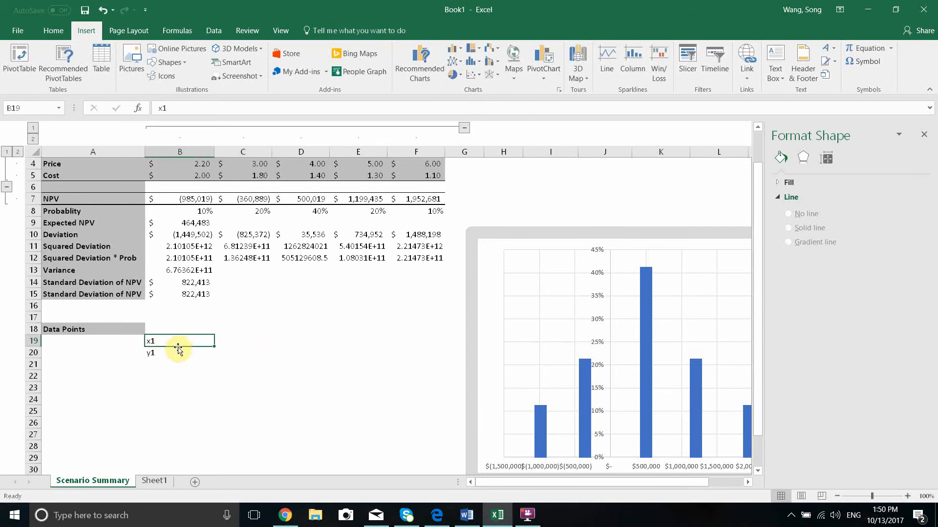
left_click(181, 353)
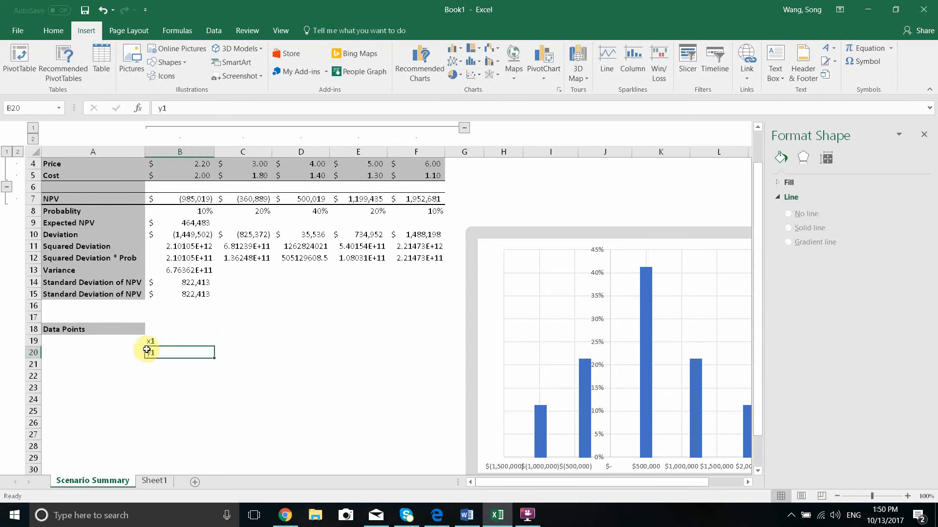
key("ctrl+c")
left_click(119, 340)
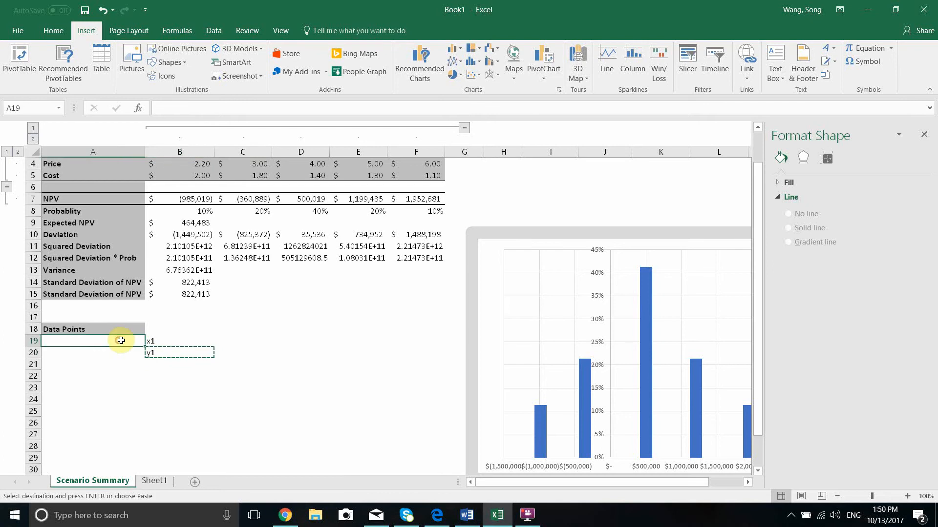
key("Escape")
- Enter the placeholder coordinates x2 in C19 and y2 in C20 for the second data point
left_click(226, 341)
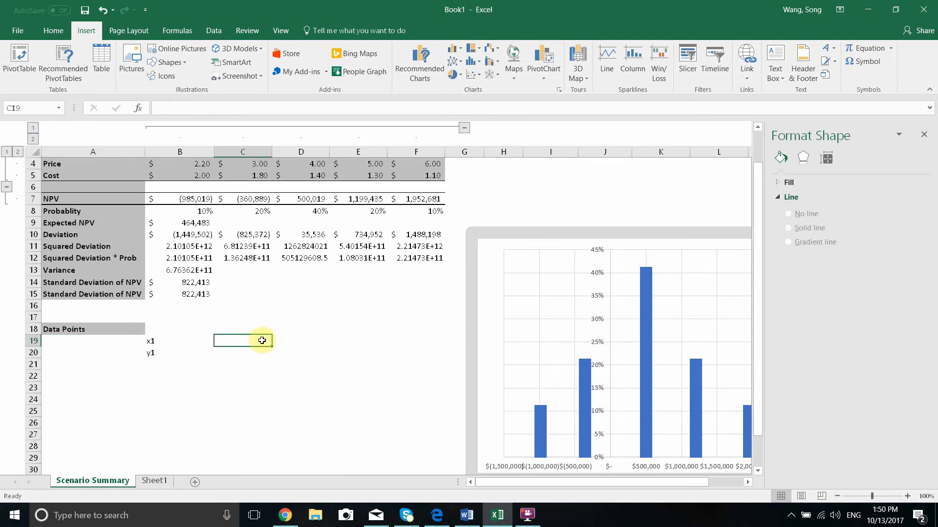
type("x2")
left_click(247, 352)
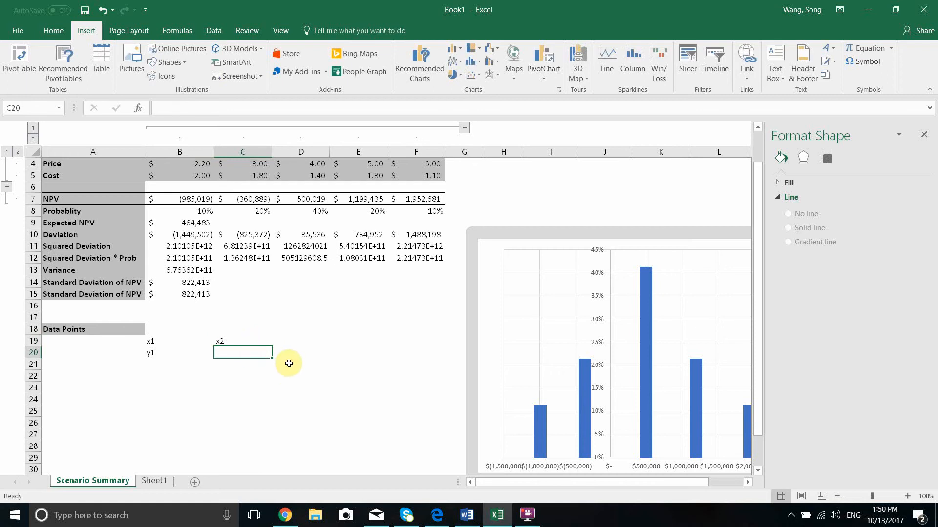
type("y2")
key("Return")
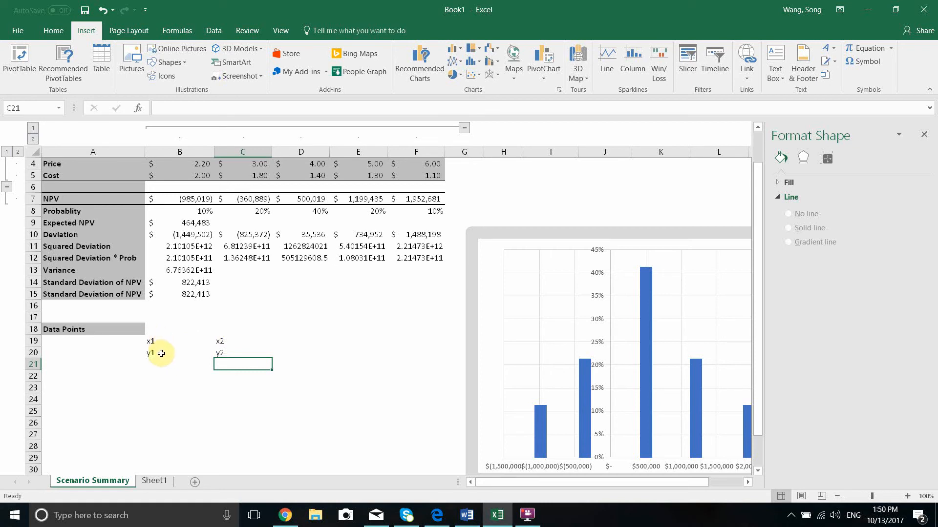
- Replace the x1 placeholder in B19 with a reference to the Worst Case NPV, =B7
left_click_drag(151, 352, 219, 352)
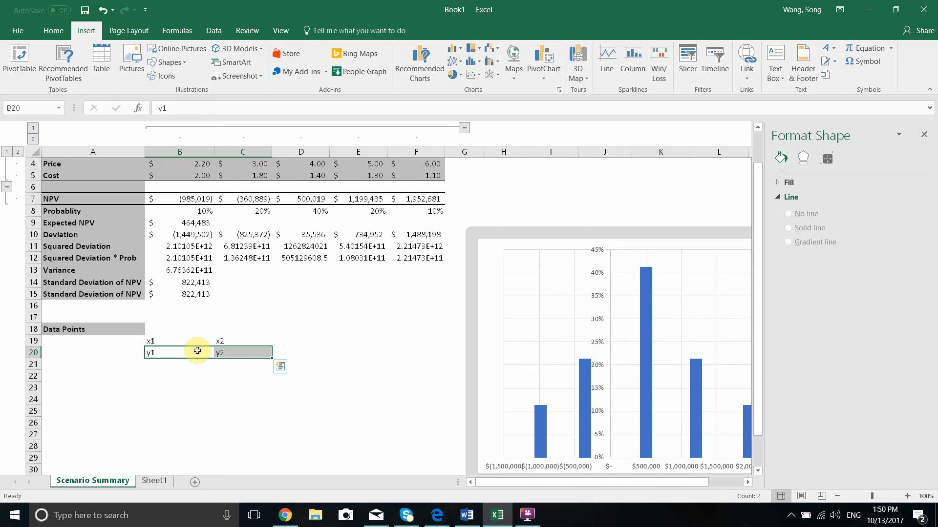
scroll(197, 351, "up", 1)
left_click(907, 496)
left_click(907, 496)
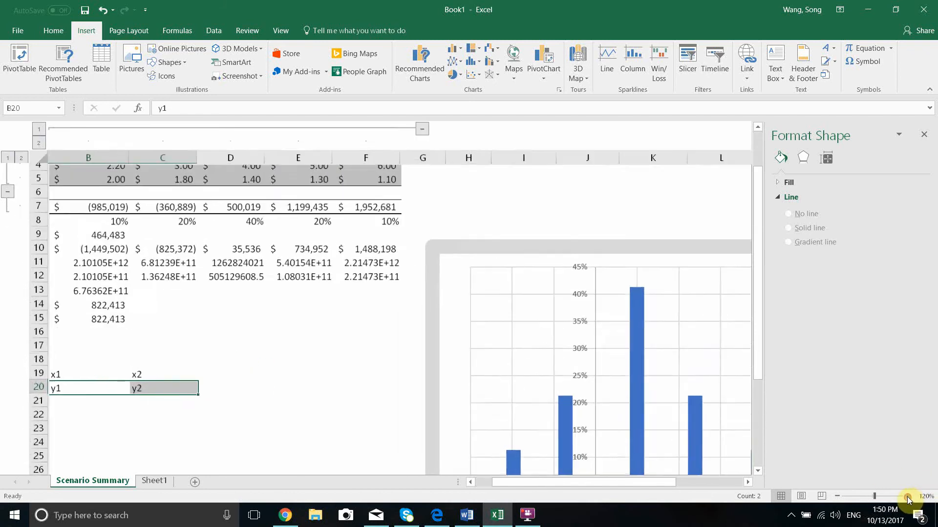
left_click_drag(626, 482, 540, 482)
scroll(291, 405, "up", 1)
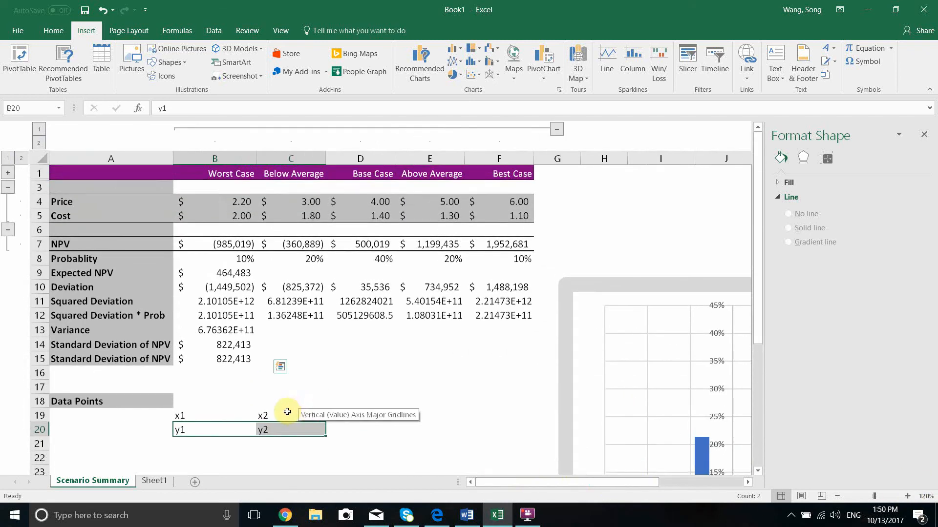
scroll(287, 412, "down", 1)
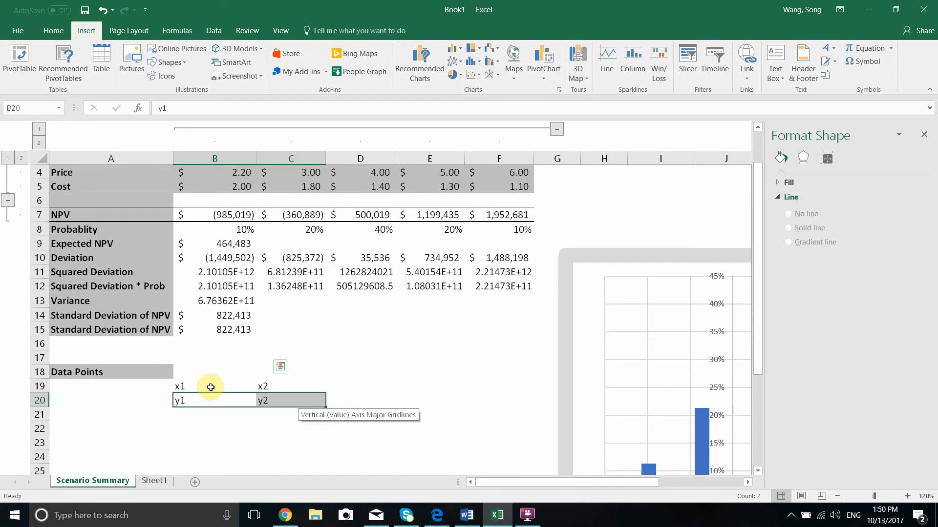
left_click(210, 386)
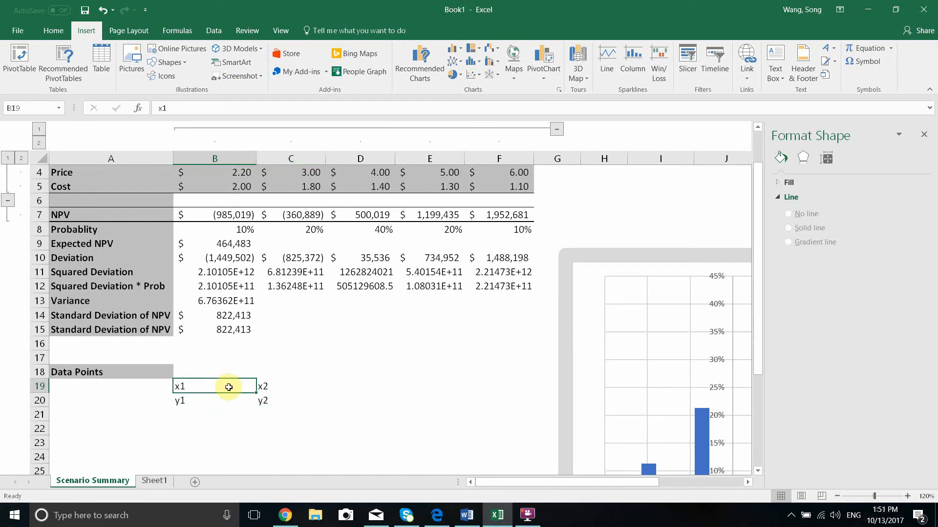
type("=")
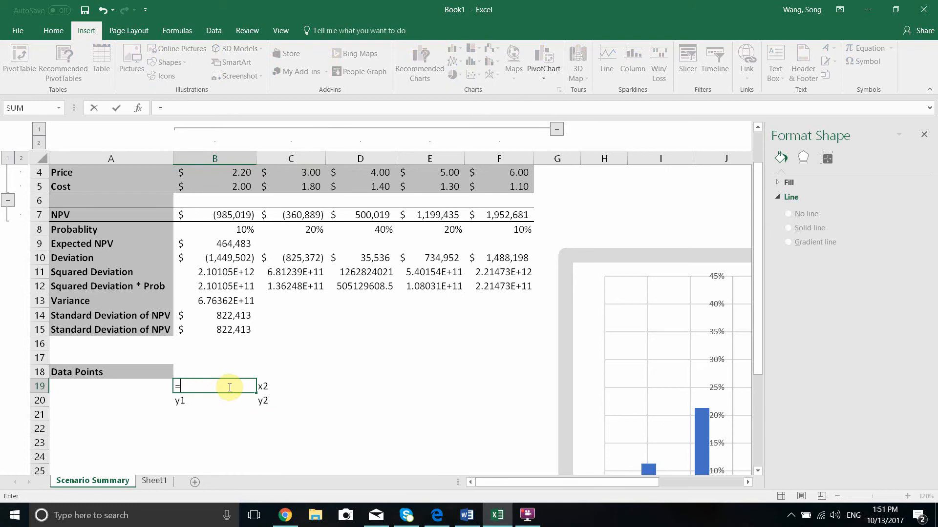
left_click(225, 213)
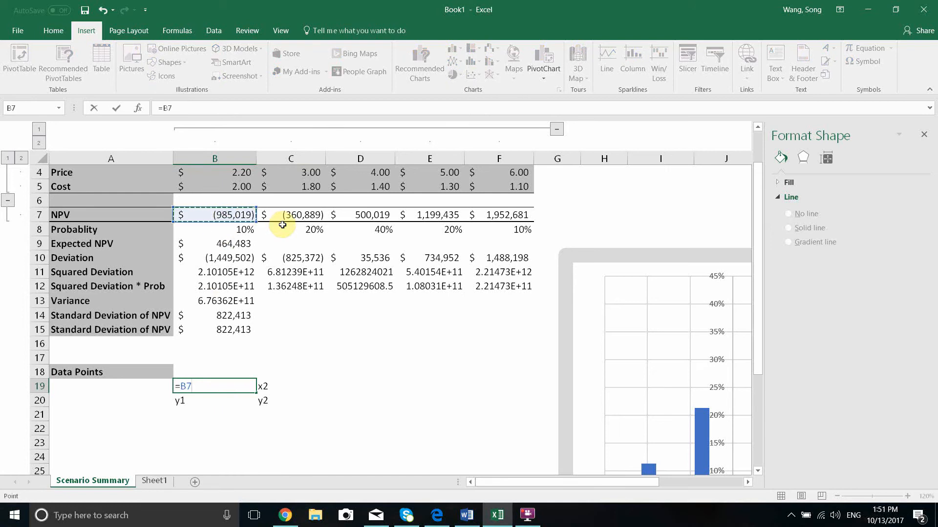
key("Return")
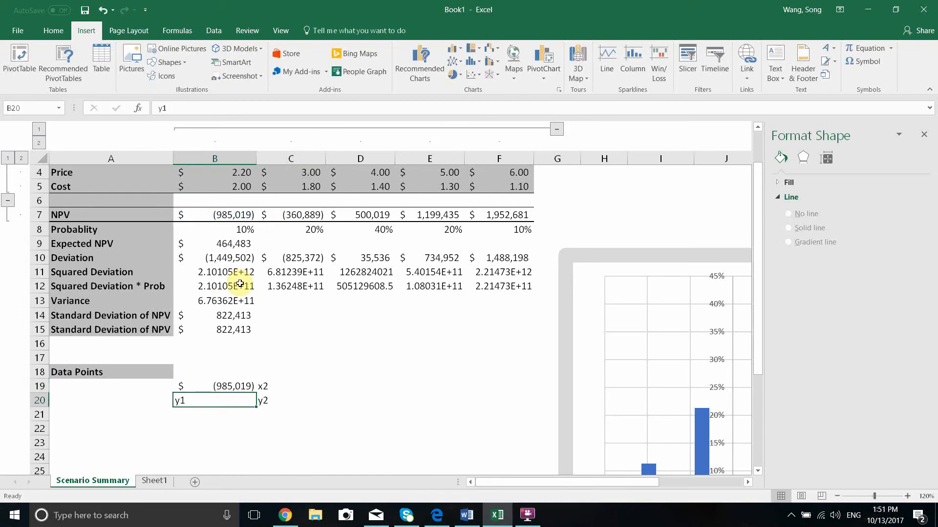
- Try referencing the Worst Case NPV from B7 in cell B20, and undo that entry
type("=")
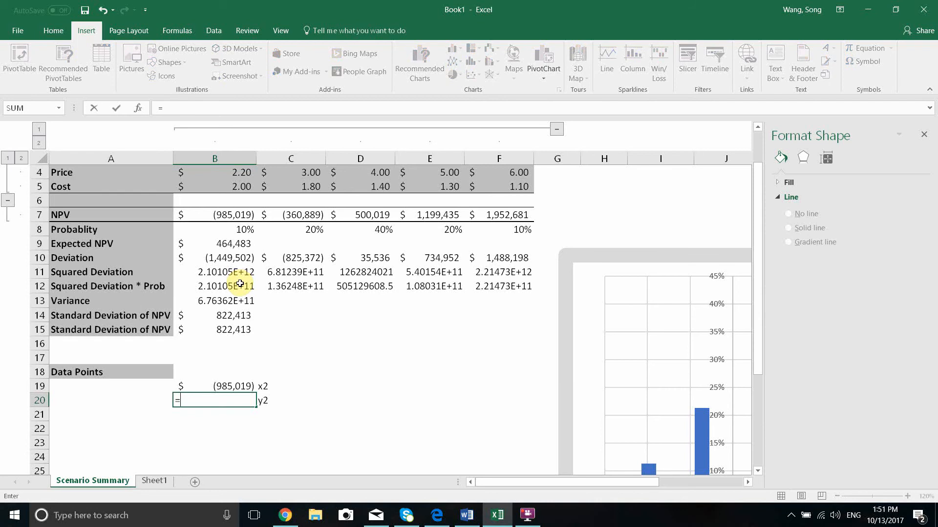
left_click(230, 212)
key("Return")
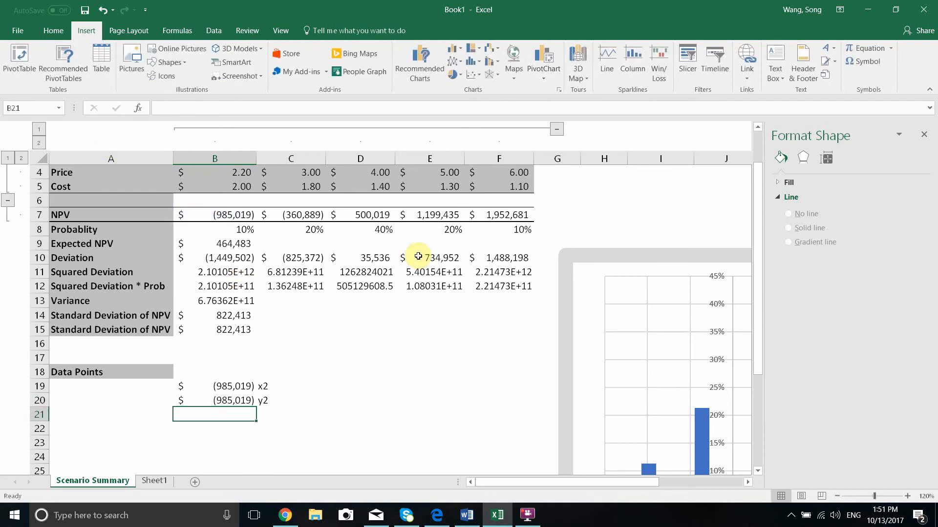
key("ctrl+z")
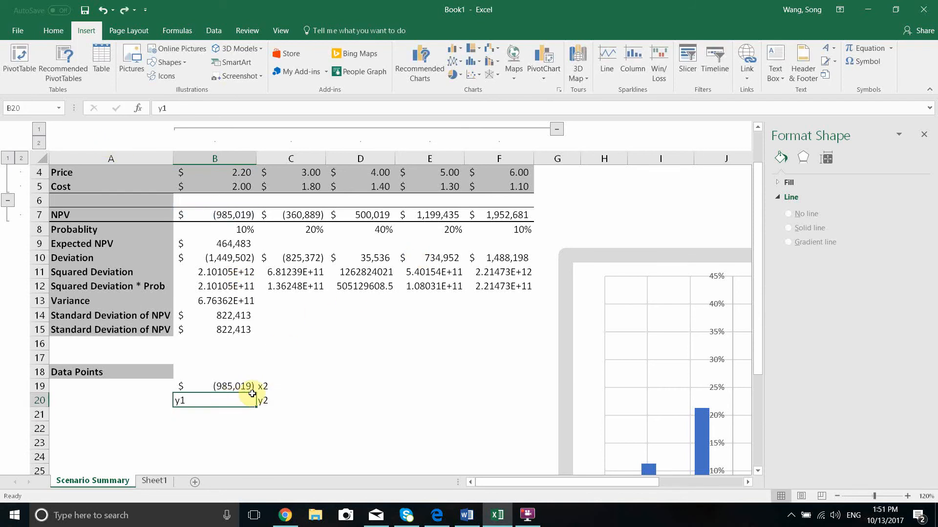
- Replace the x2 placeholder in C19 with a reference to the Worst Case NPV in B7
left_click(268, 386)
type("=")
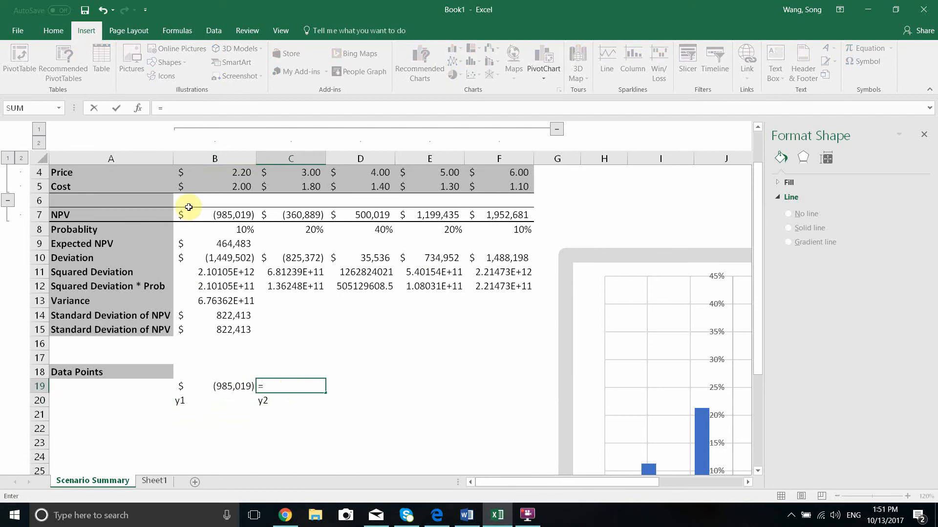
left_click(244, 212)
key("Return")
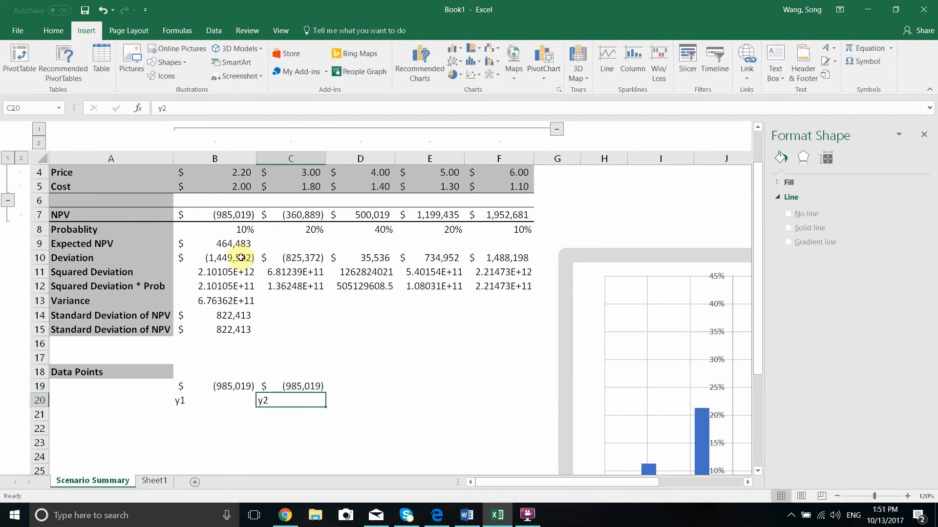
- Replace the y1 placeholder in B20 with a reference to the Worst Case probability in B8
left_click(215, 399)
type("=")
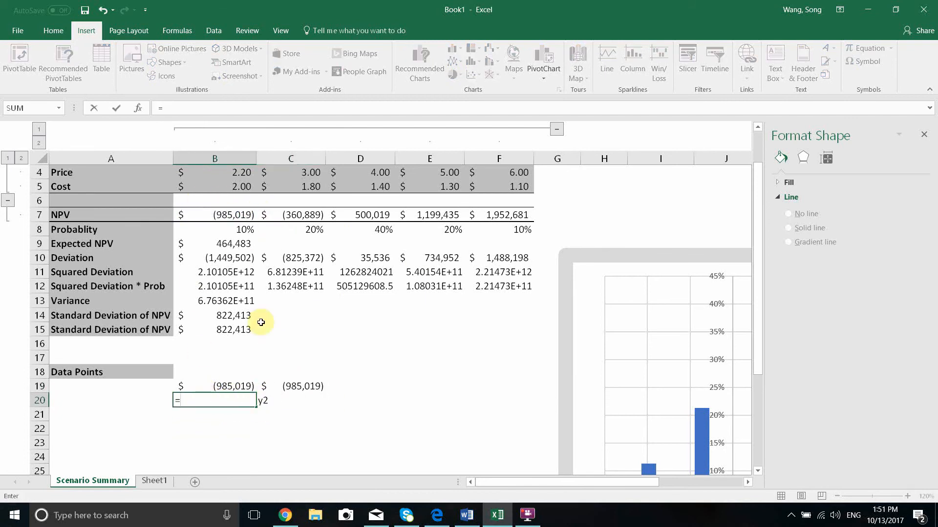
left_click(239, 230)
key("Return")
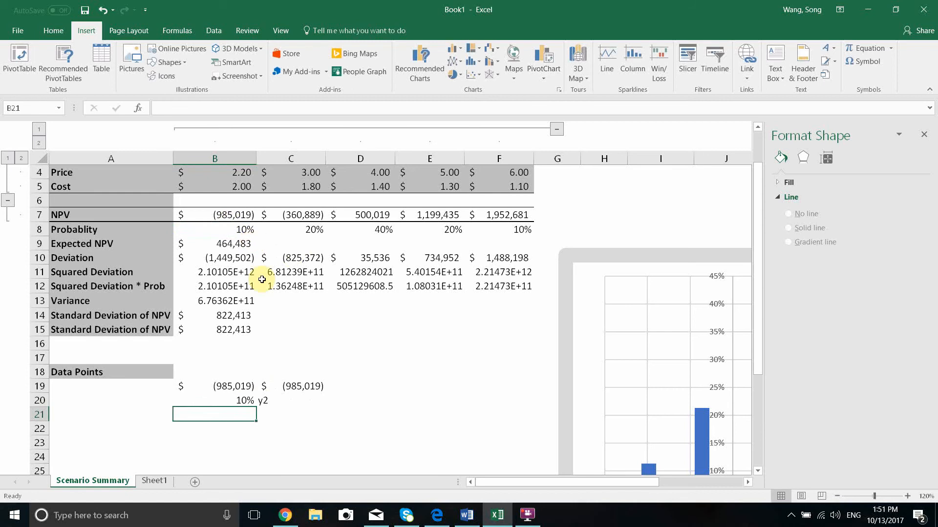
- Replace the y2 placeholder in C20 with 0
left_click(285, 403)
type("=")
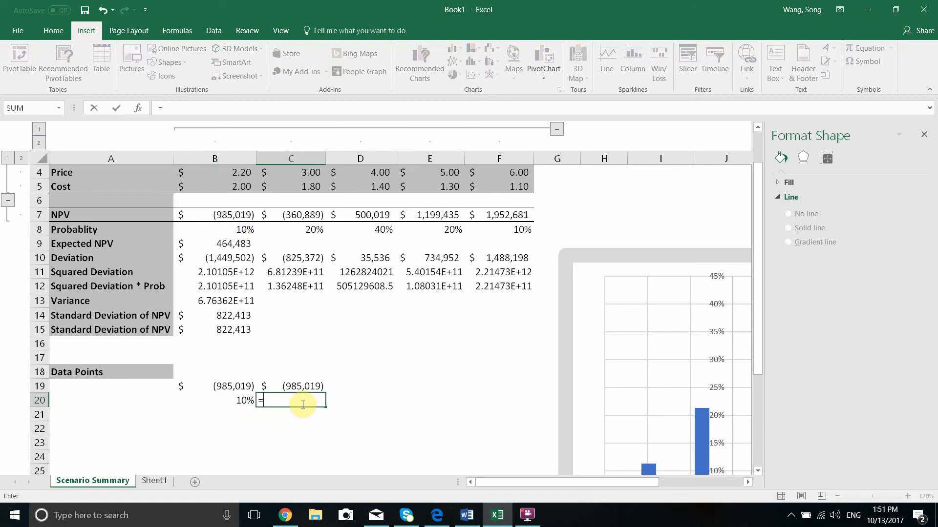
type("0")
key("Return")
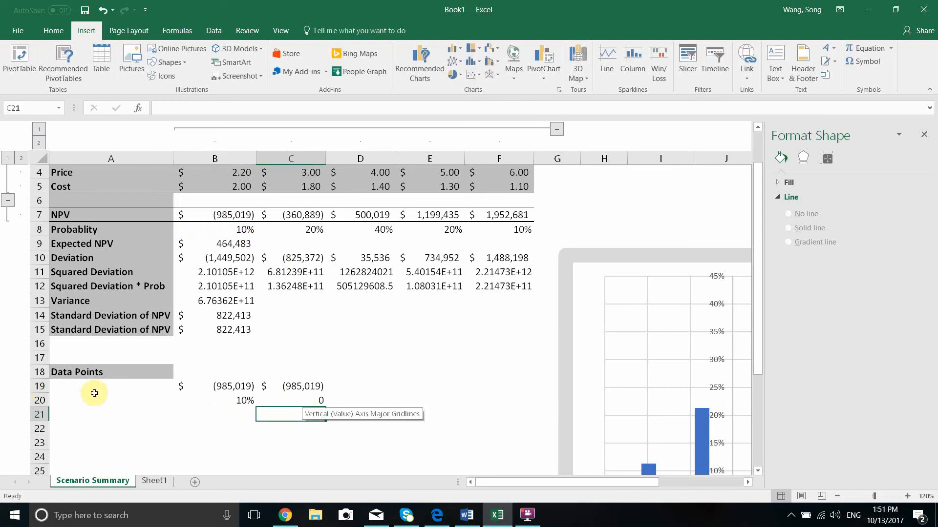
left_click(104, 384)
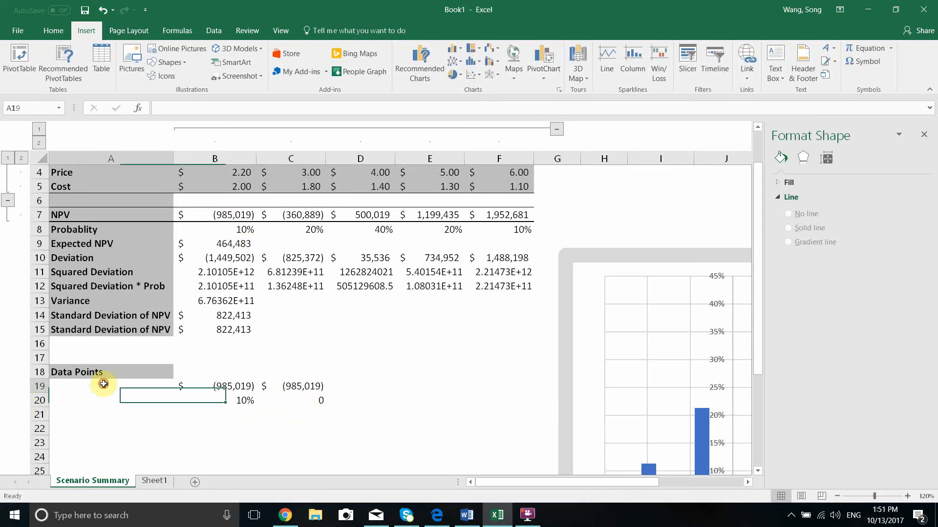
- Add placeholders for the second column's data points: x1 in B22, x2 in C22, y1 in B23 and y2 in C23
left_click(215, 427)
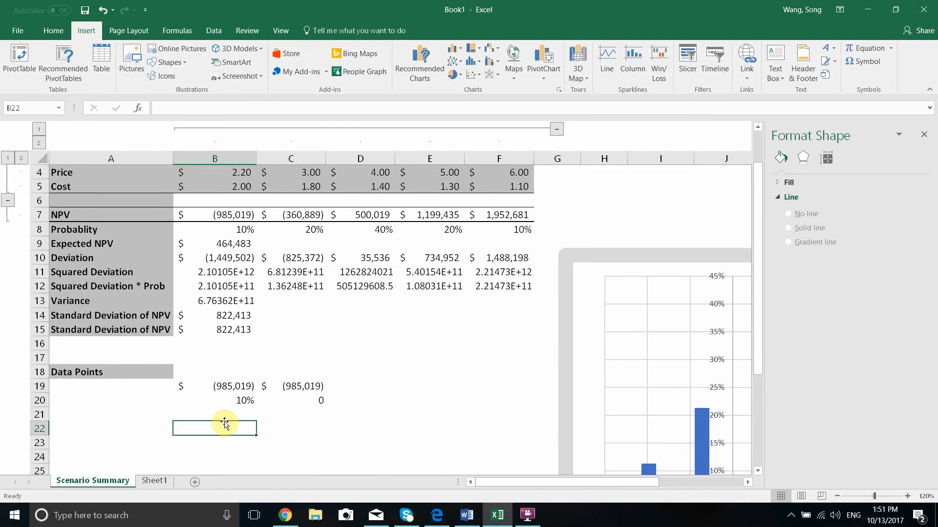
type("x1")
key("Right")
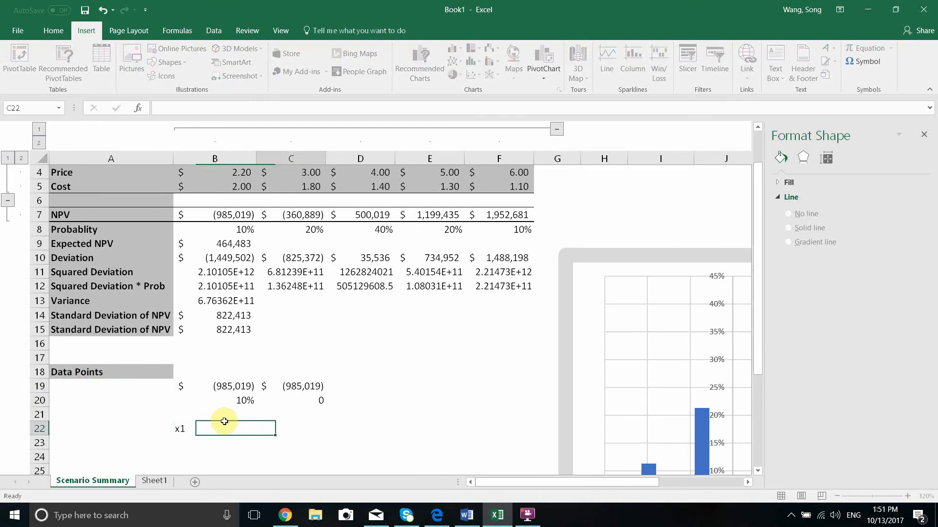
type("x2")
key("Return")
key("Left")
type("y1")
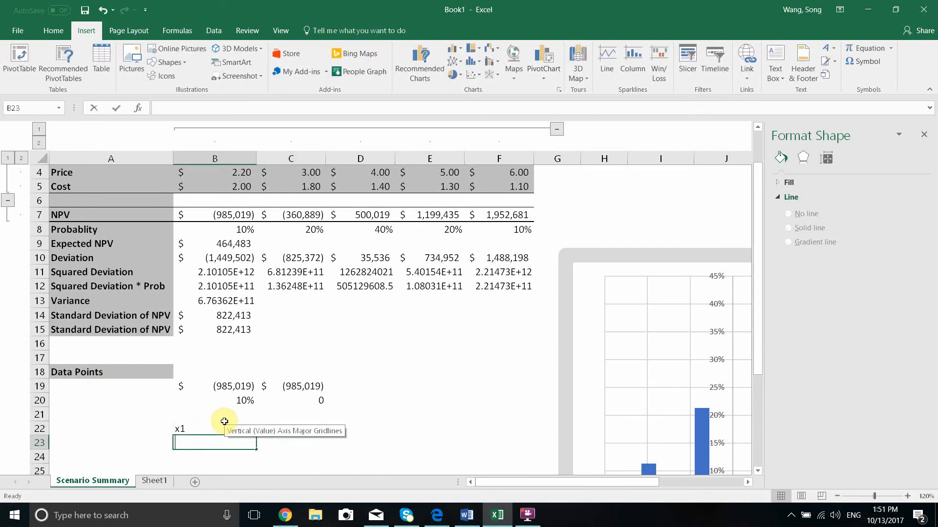
key("Right")
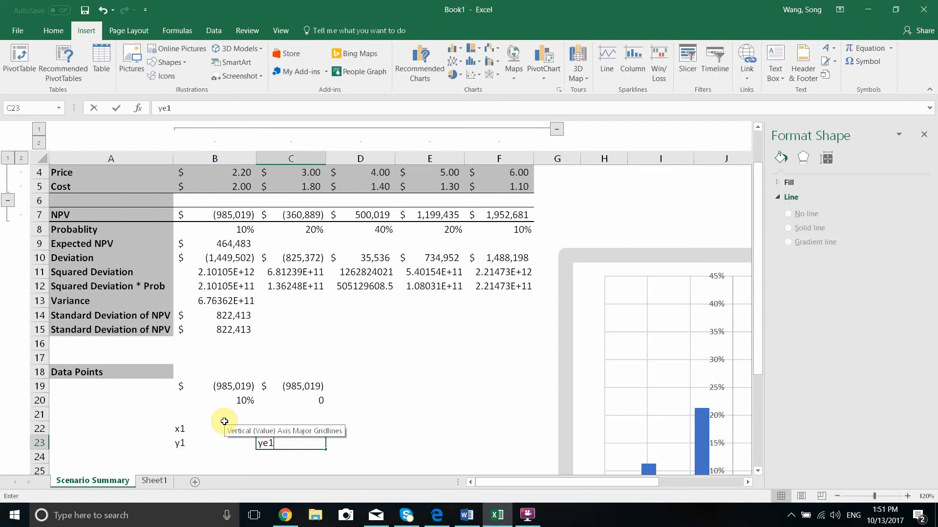
key("Return")
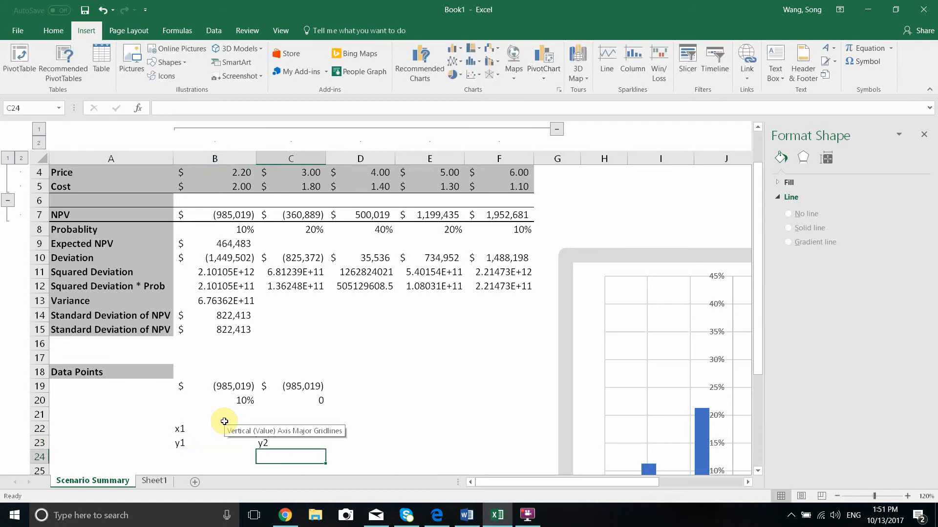
- Examine the base and top points of the chart's second column and the matching placeholders in B22:C23
left_click(486, 411)
scroll(657, 487, "down", 1)
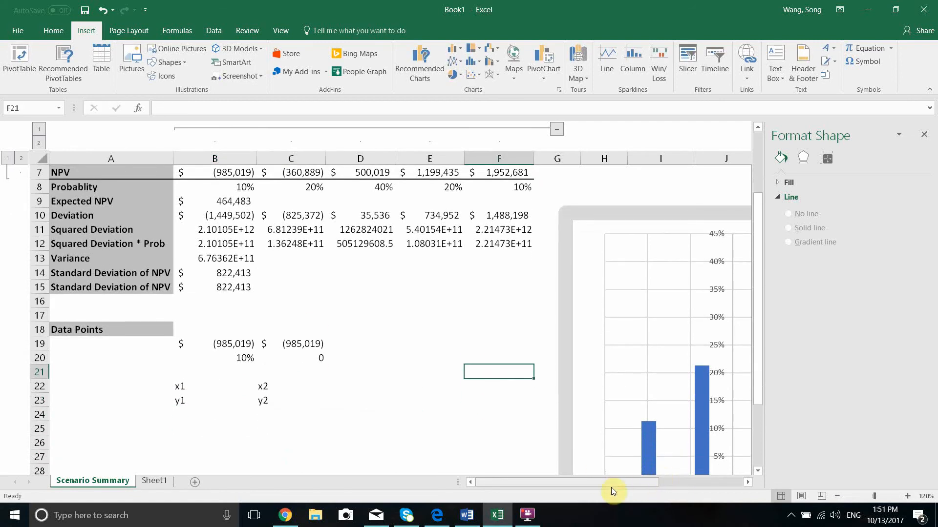
mouse_move(611, 487)
left_mouse_down()
mouse_move(635, 484)
mouse_move(620, 485)
left_mouse_up()
scroll(581, 440, "down", 1)
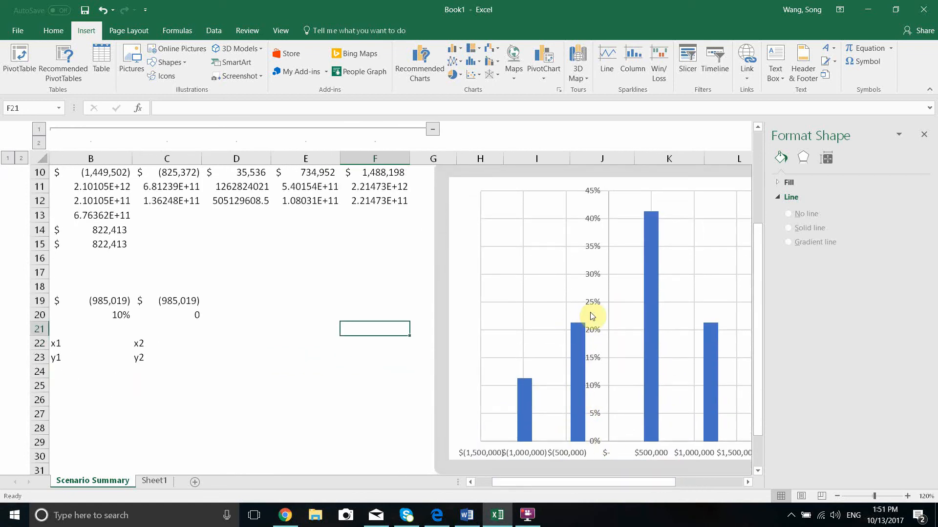
left_click(577, 434)
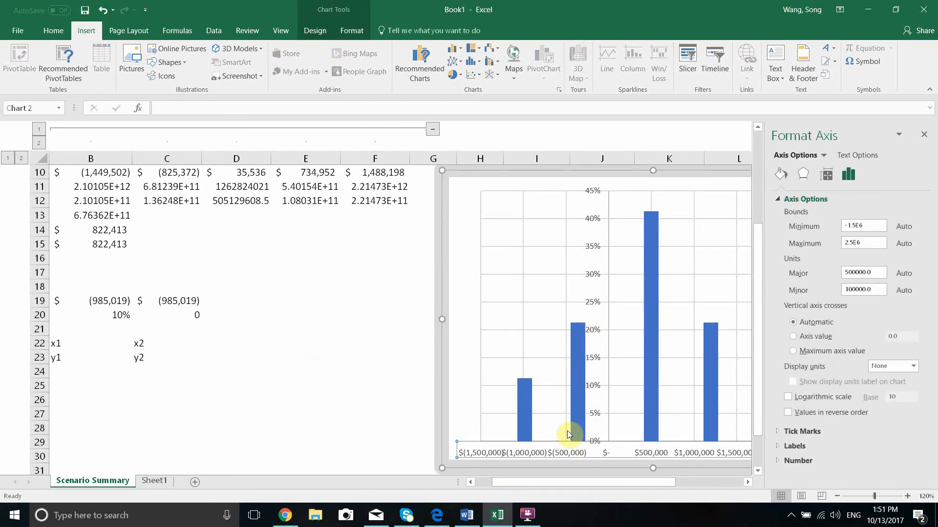
left_click(579, 331)
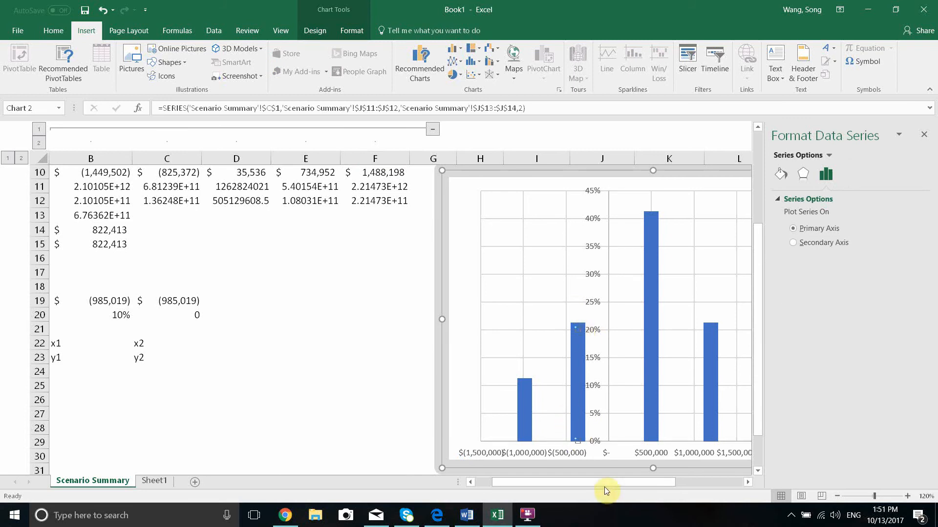
left_click_drag(604, 482, 534, 482)
left_click(187, 343)
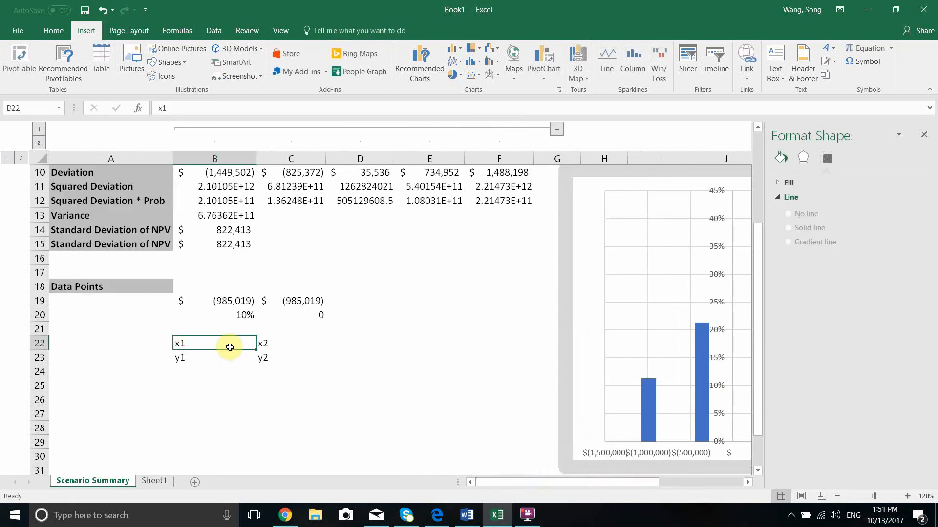
left_click_drag(177, 341, 266, 361)
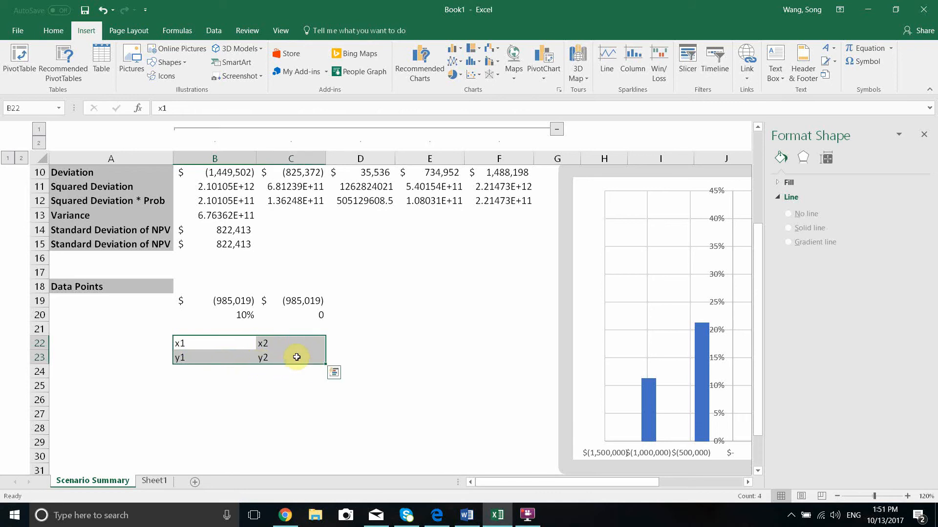
- Replace the x1 and x2 placeholders in B22 and C22 with references to the second scenario's NPV, =C7
scroll(293, 365, "up", 1)
left_click(240, 385)
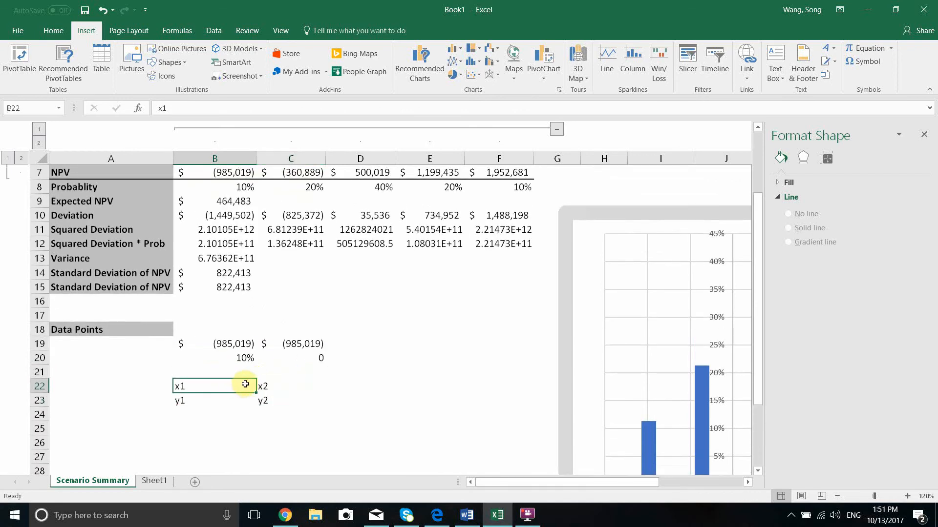
type("=")
left_click(290, 177)
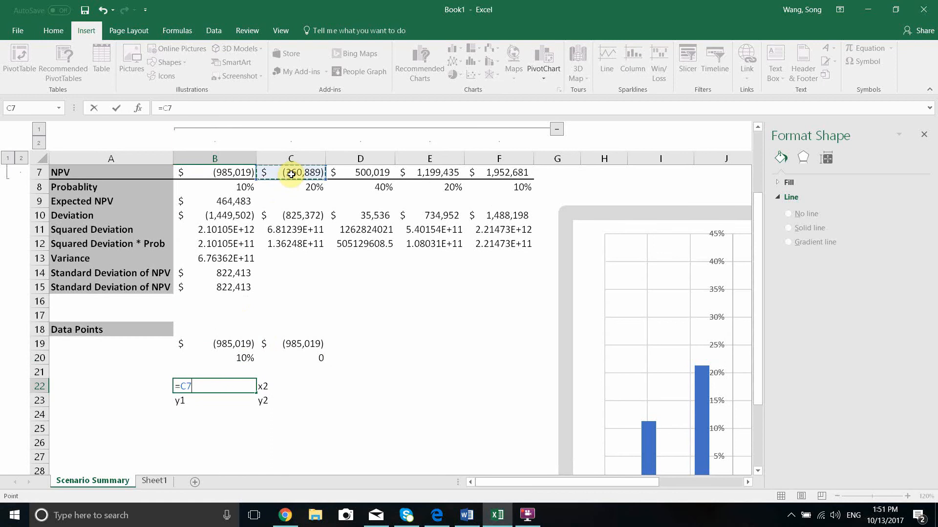
key("Return")
left_click(277, 386)
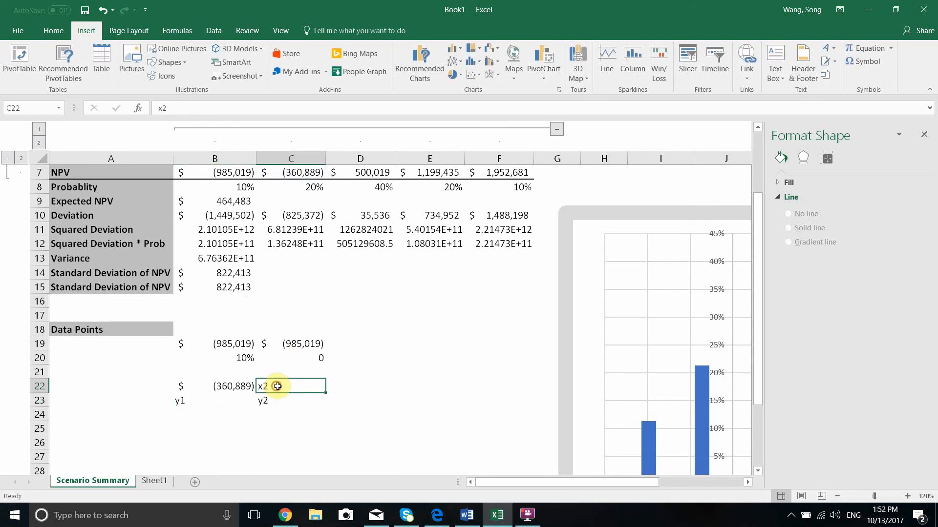
type("=")
left_click(295, 173)
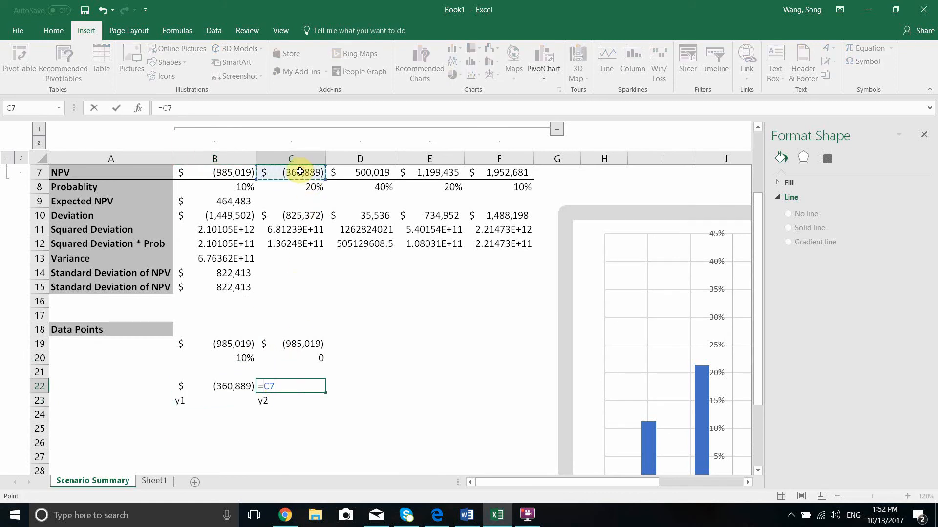
key("Return")
- Replace the y1 placeholder in B23 with a reference to the probability in C8, and the y2 placeholder in C23 with 0
left_click(233, 398)
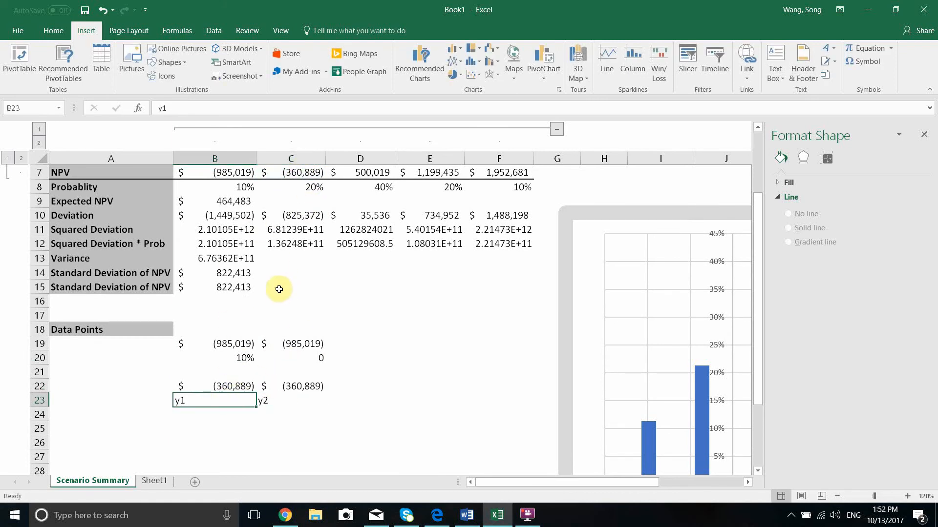
type("=")
left_click(301, 187)
key("Return")
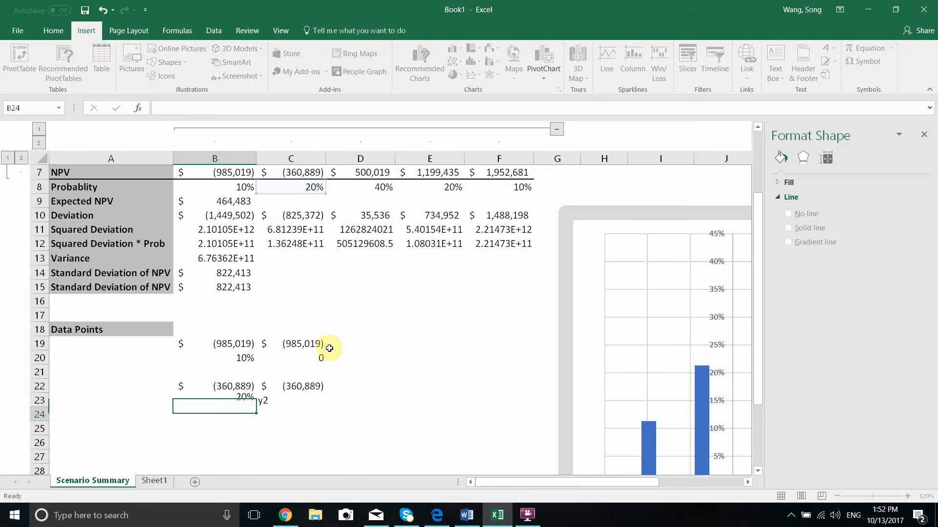
left_click(285, 399)
key("Return")
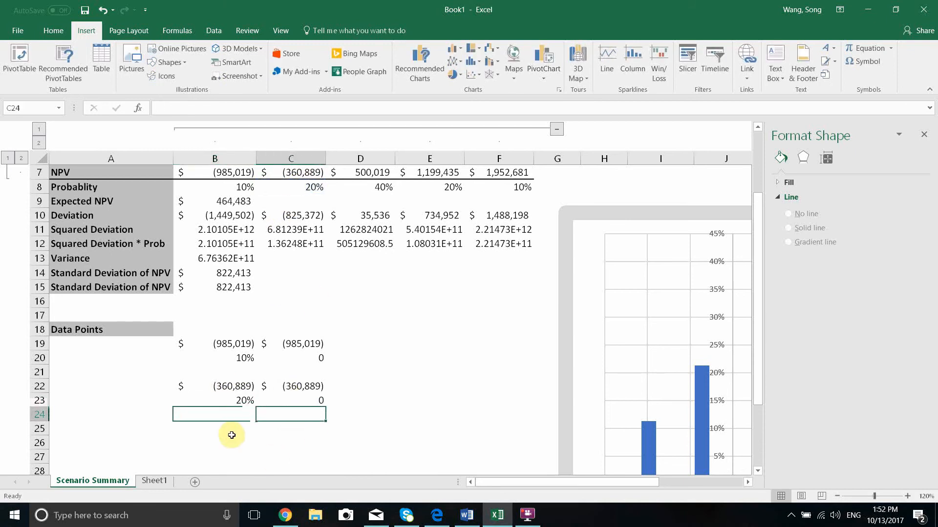
- Enter a reference to the third scenario's NPV, =D7, as the first x value in B25
left_click(230, 431)
type("=")
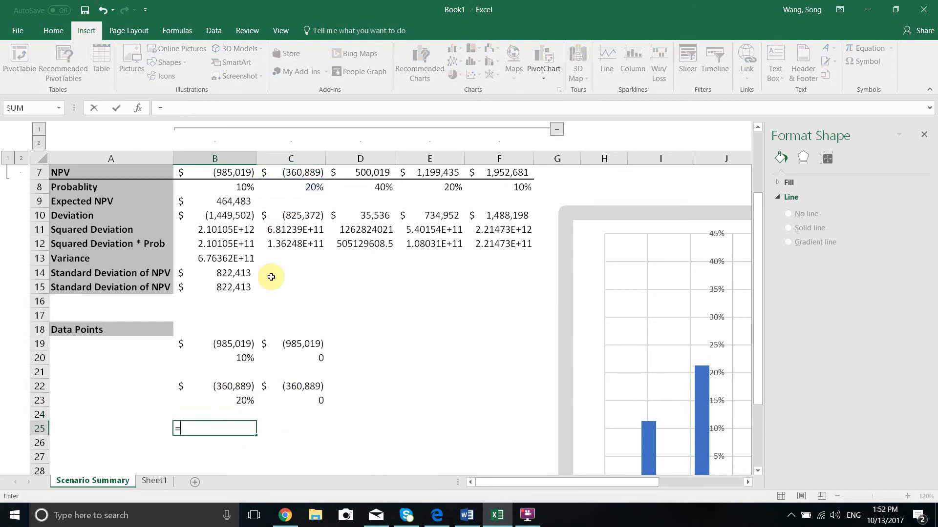
left_click(361, 175)
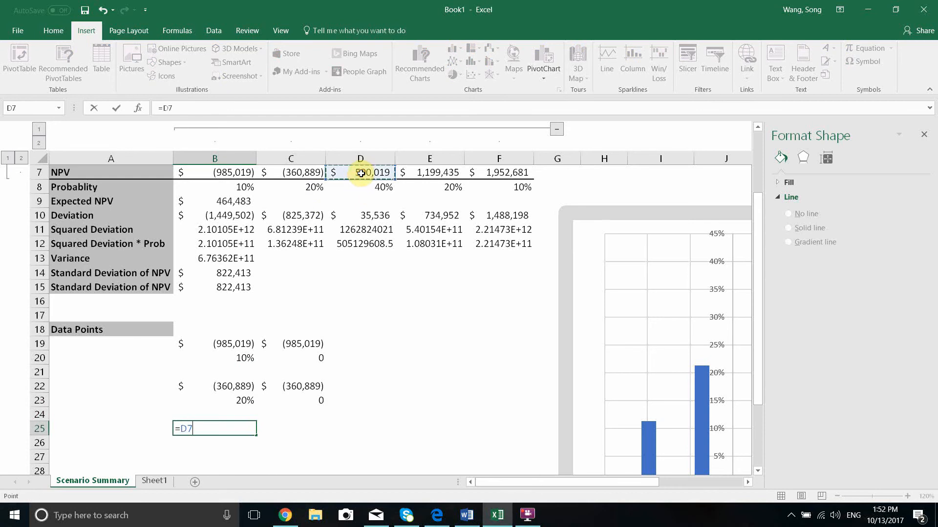
key("Return")
left_click(288, 424)
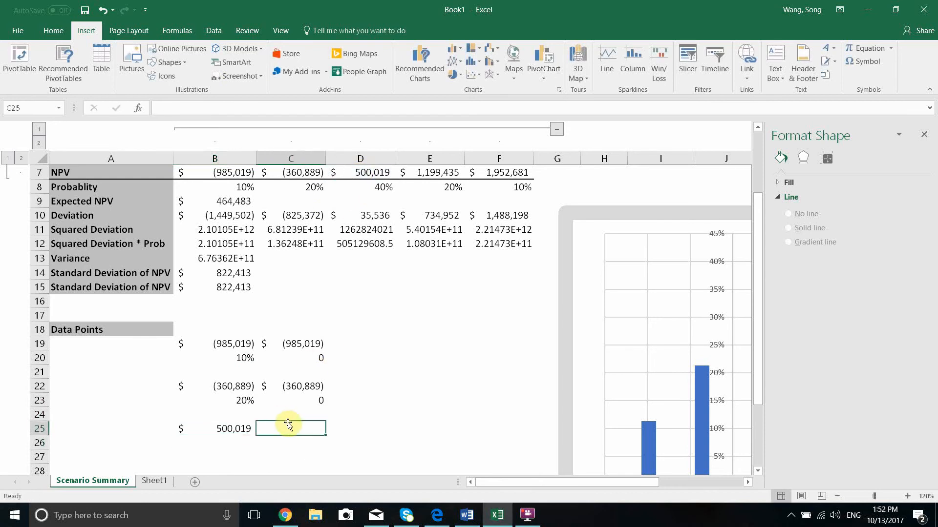
type("=")
left_click(373, 172)
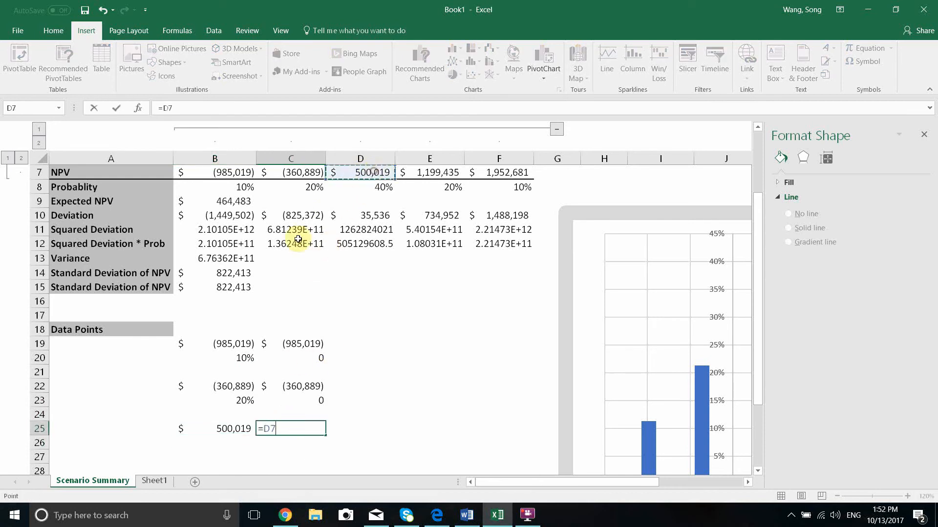
left_click(227, 440)
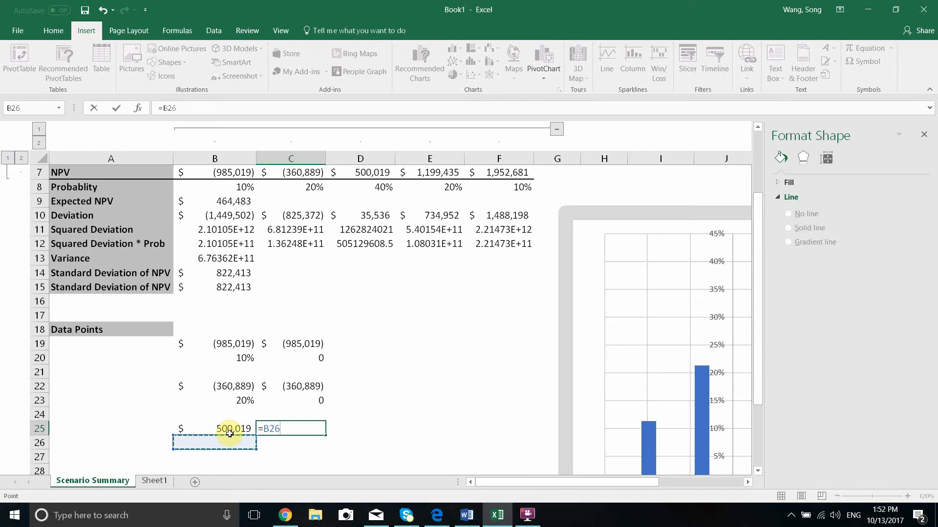
key("Return")
- Enter a reference to the third scenario's NPV, =D7, as the second x value in C25
left_click(268, 427)
type("=")
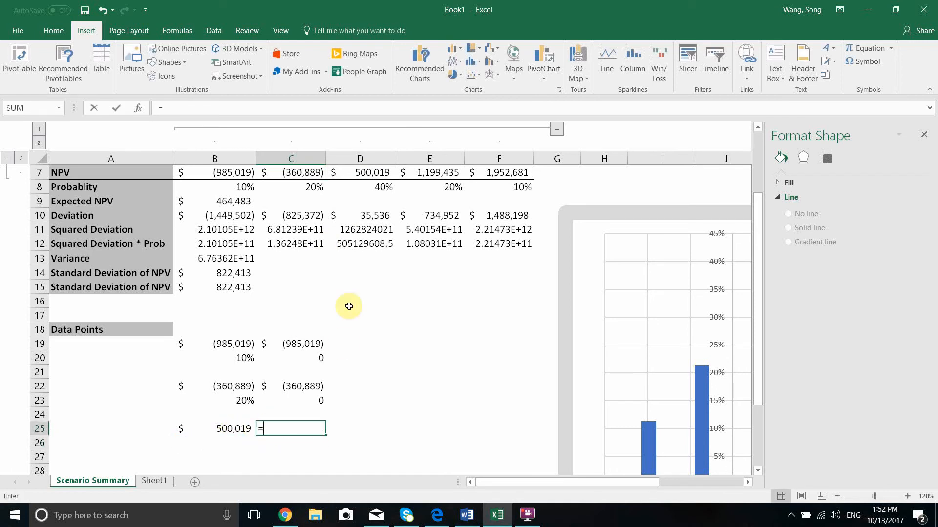
left_click(366, 172)
key("Return")
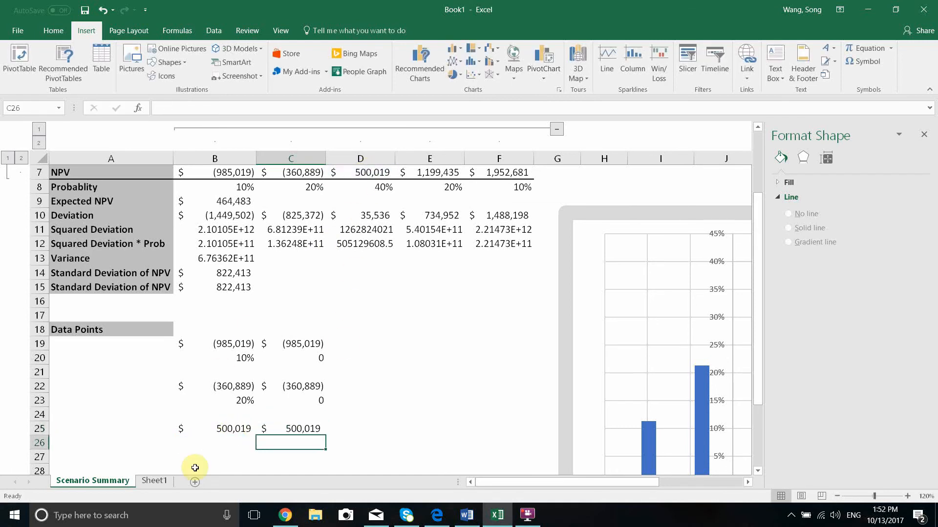
- Fill in the third column's y values: a reference to the probability in D8 in cell B26, and 0 in C26
left_click(231, 438)
type("=")
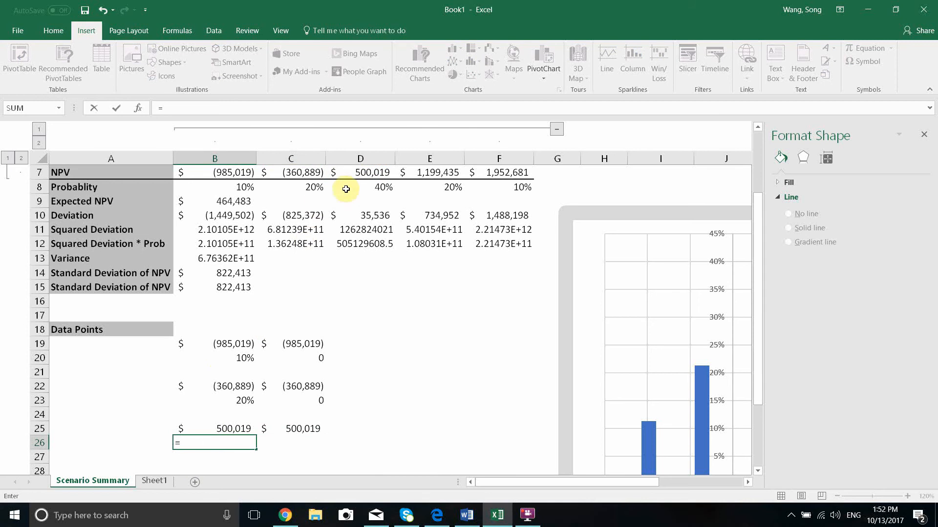
left_click(368, 185)
key("Return")
left_click(287, 441)
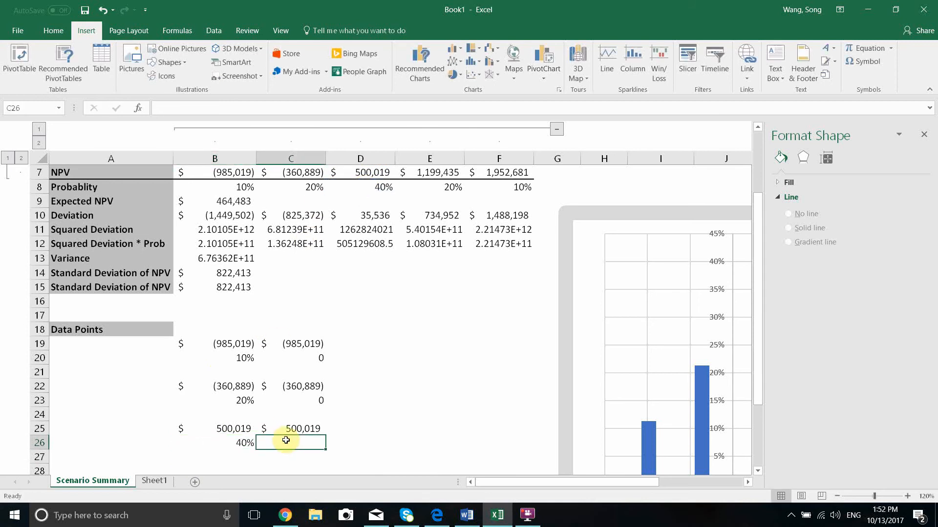
type("-")
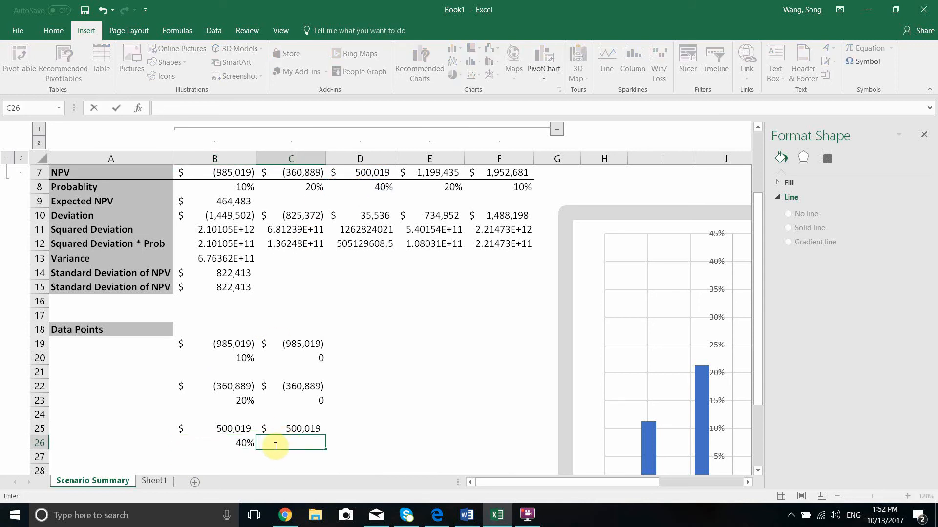
type("0")
key("Return")
- Enter a reference to the fourth scenario's NPV, =E7, as the first x value in B28
scroll(224, 450, "down", 1)
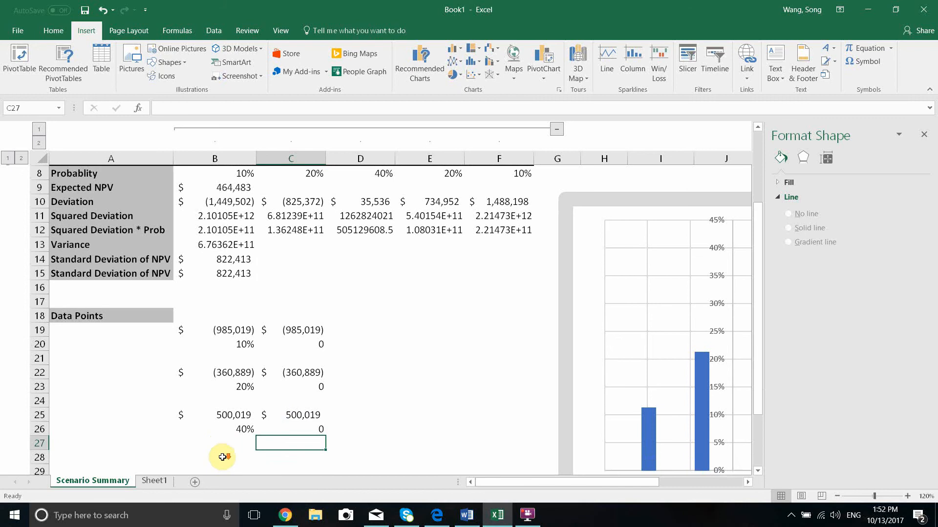
left_click(226, 440)
left_click(237, 424)
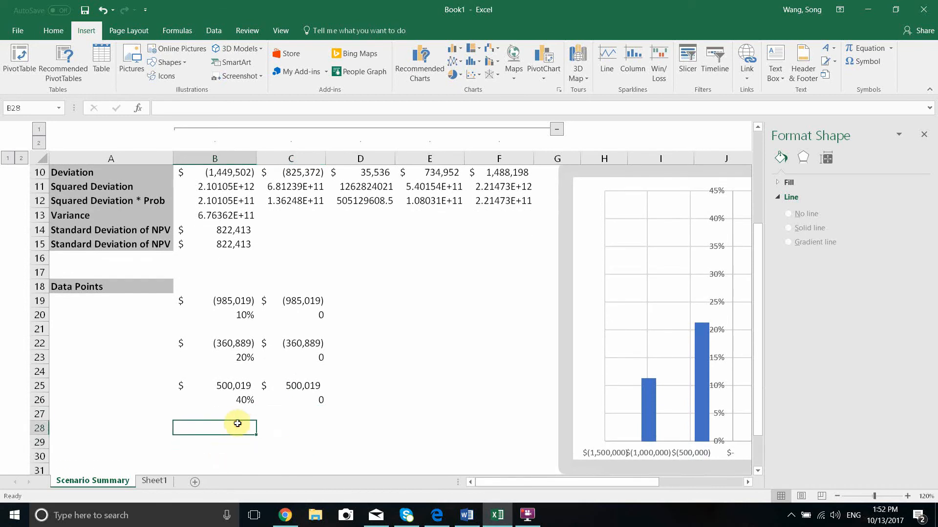
left_click(835, 496)
left_click(835, 496)
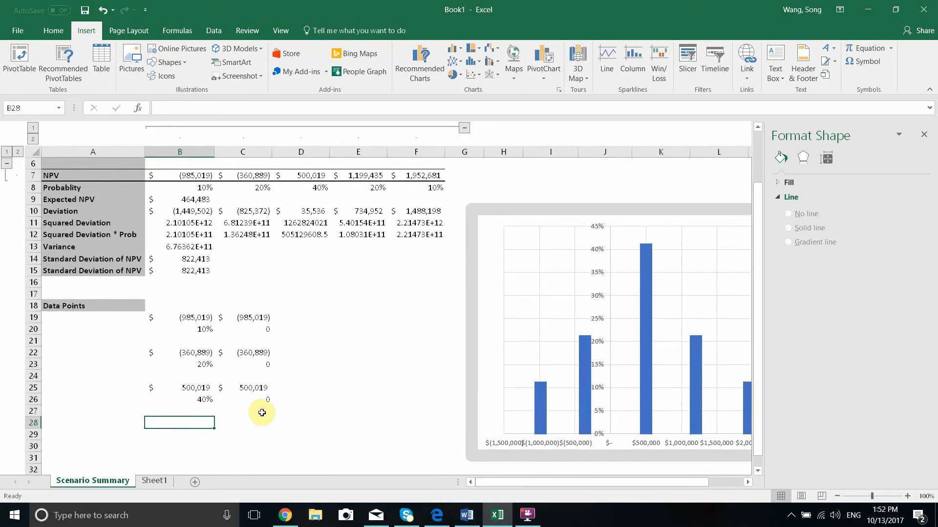
type("=")
left_click(358, 178)
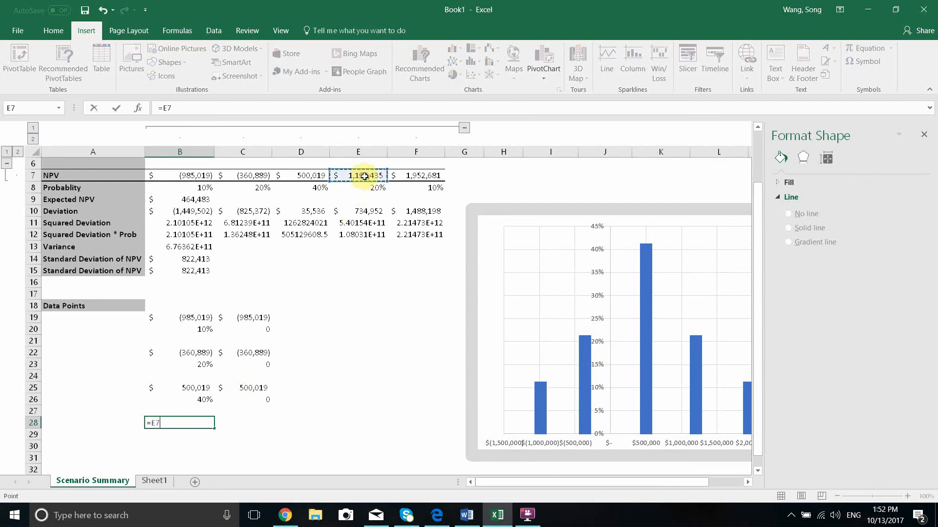
key("Return")
- Enter a reference to the fourth scenario's NPV, =E7, as the second x value in C28
left_click(253, 422)
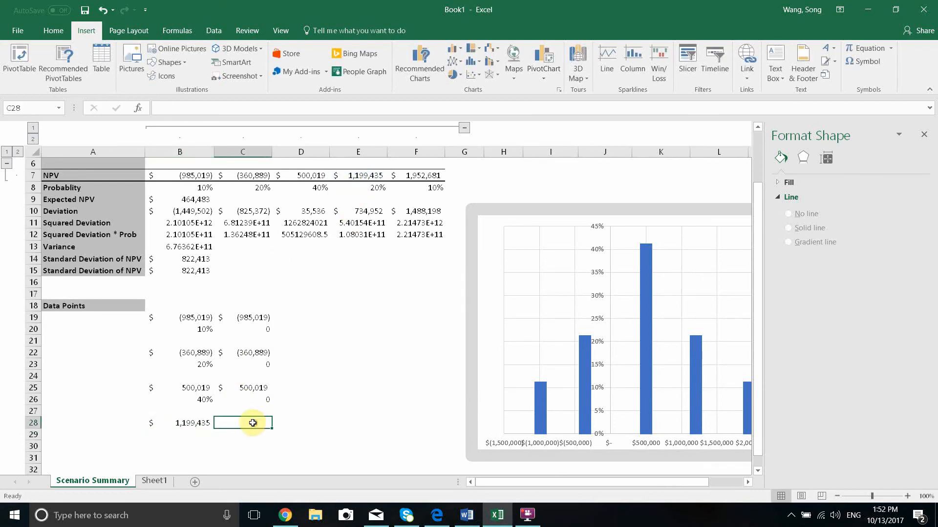
type("=")
left_click(359, 176)
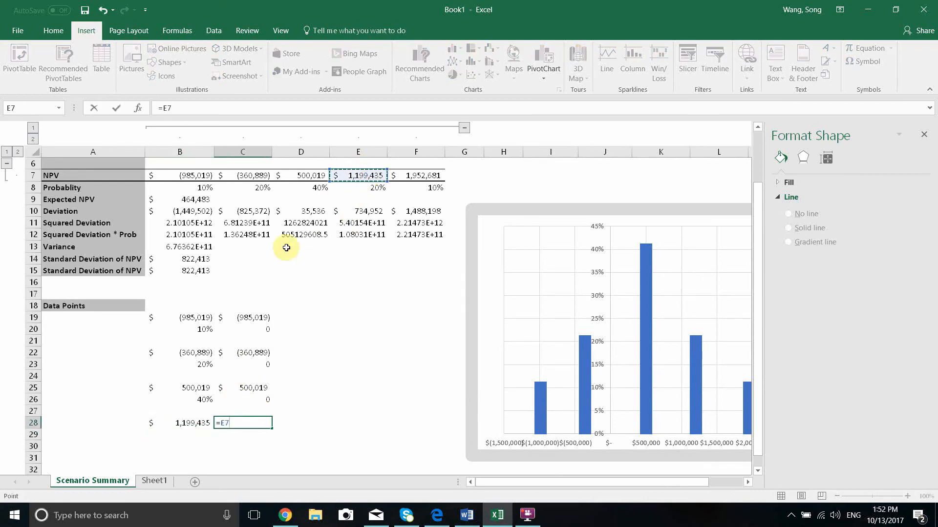
key("Return")
- Fill in the fourth column's y values: a reference to the probability in E8 in cell B29, and 0 in C29
left_click(186, 433)
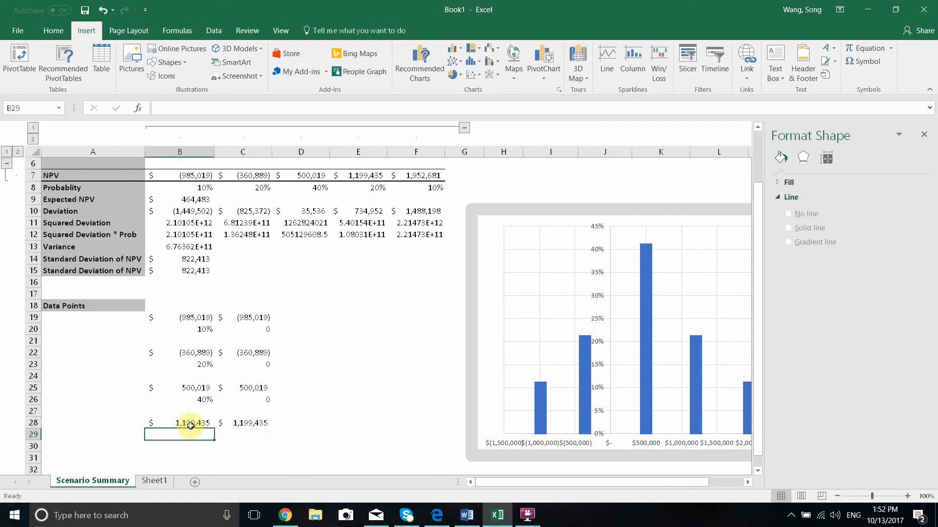
type("=")
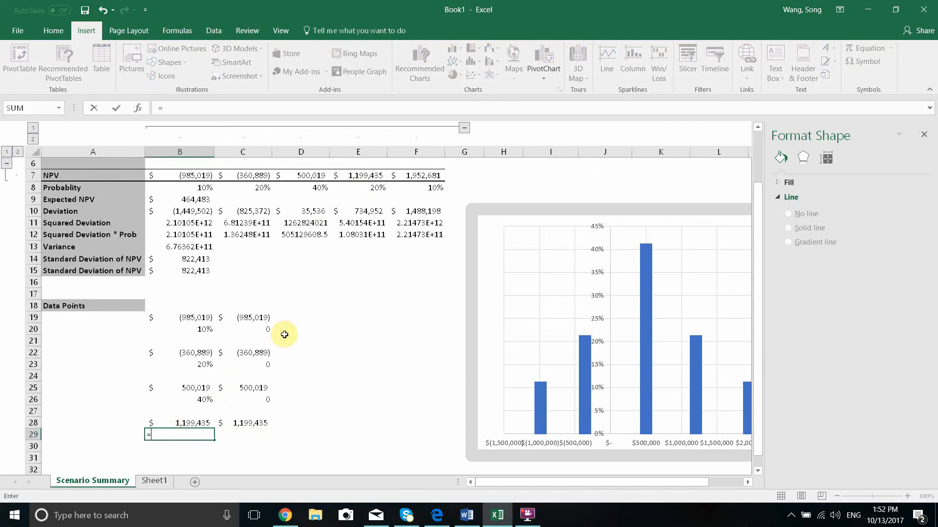
left_click(359, 187)
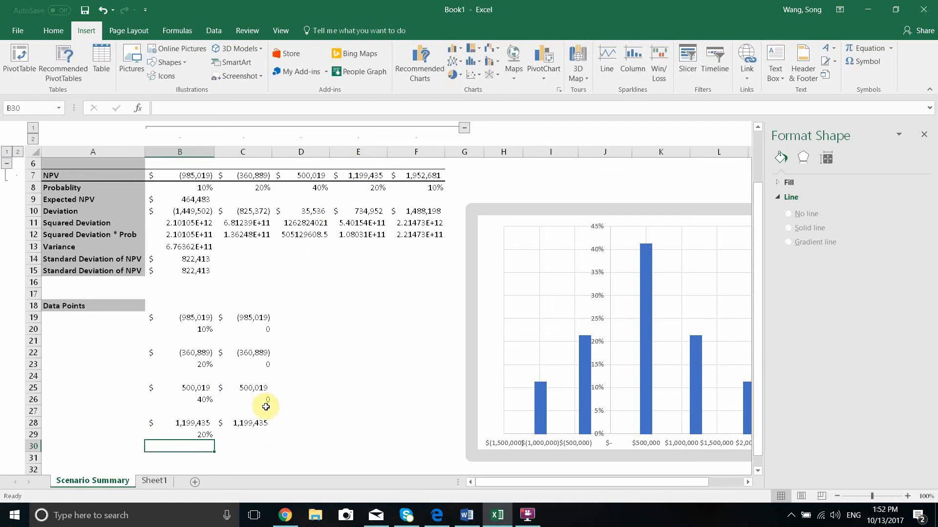
key("Tab")
type("=")
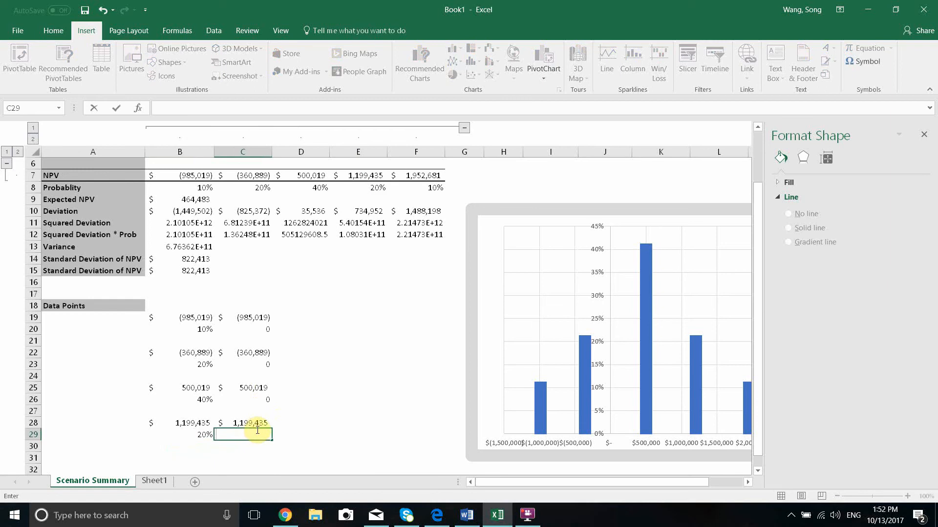
key("Return")
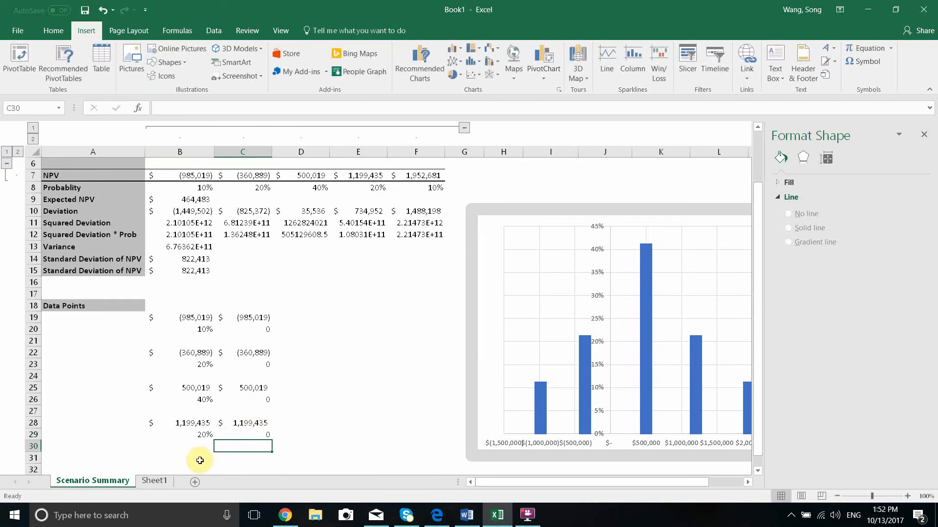
- Enter a reference to the fifth scenario's NPV, =F7, as both x values in B31 and C31
left_click(198, 454)
type("=")
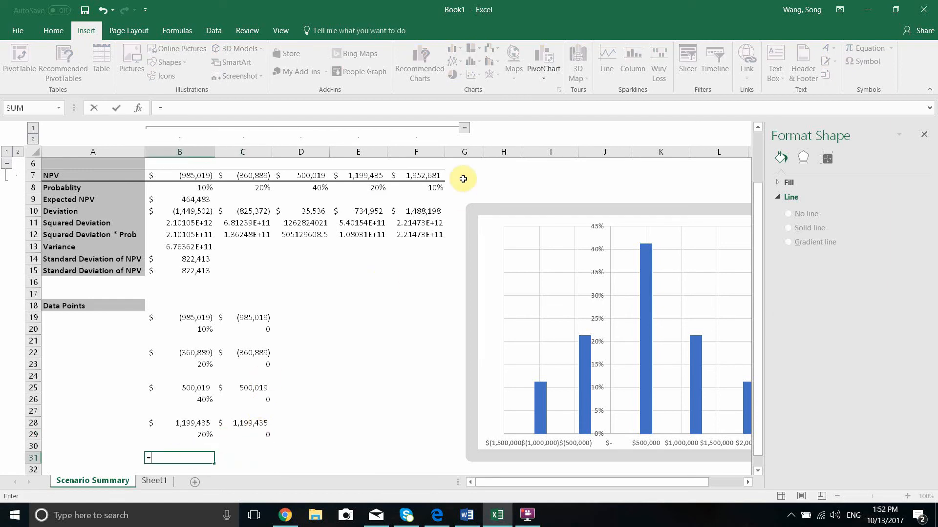
left_click(413, 174)
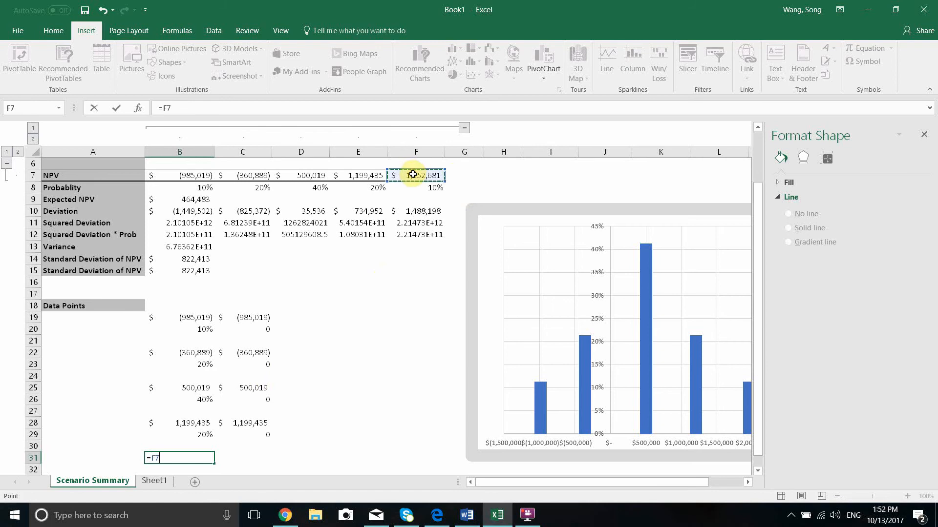
key("Return")
left_click(242, 456)
type("=")
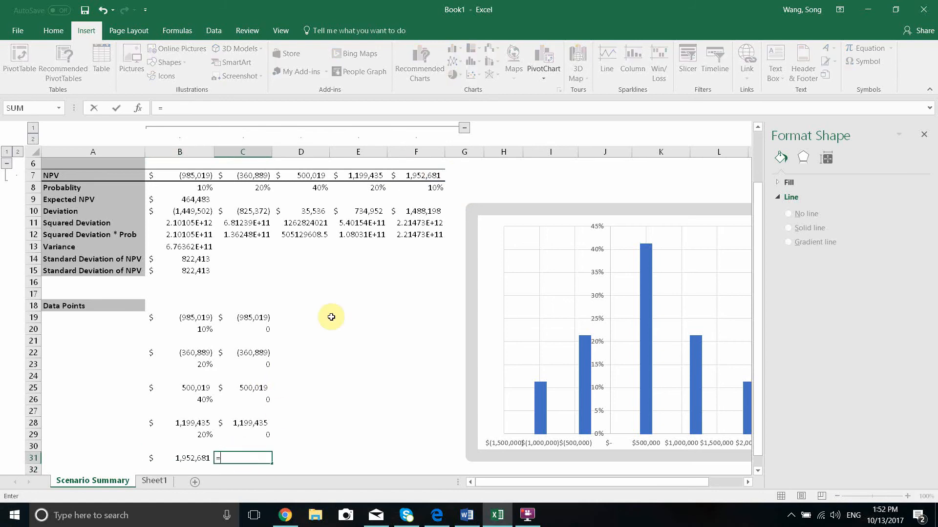
left_click(421, 176)
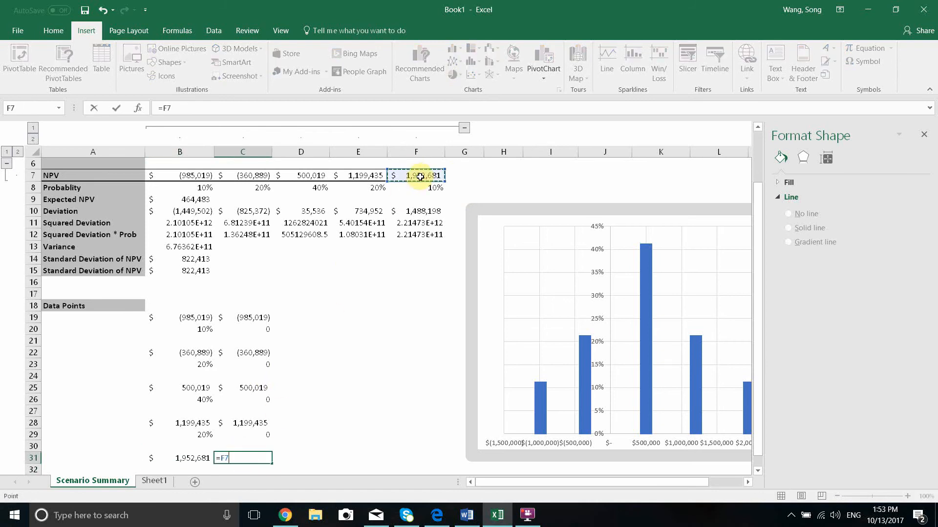
key("Return")
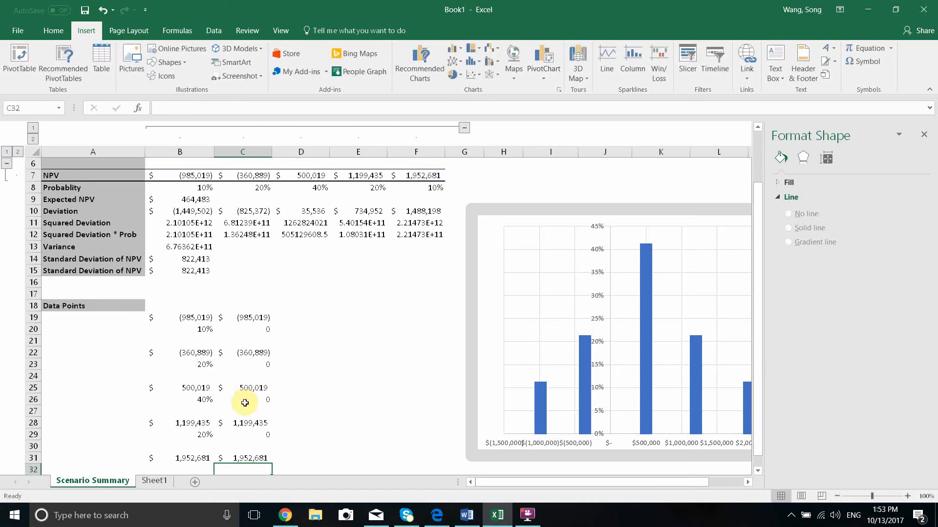
- Fill in the fifth column's y values: a reference to the probability in F8 in cell B32, and 0 in C32
left_click(204, 466)
type("=")
left_click(430, 188)
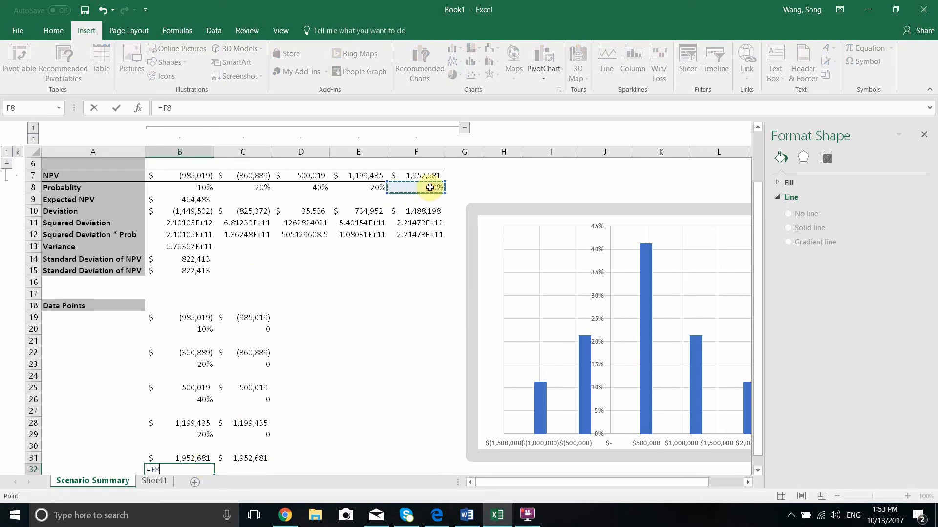
key("Return")
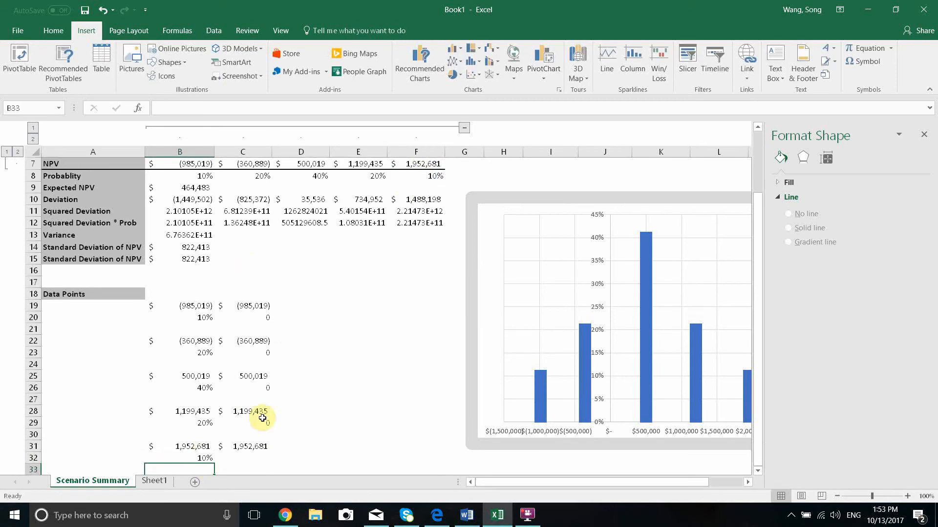
left_click(247, 455)
type("=")
key("Return")
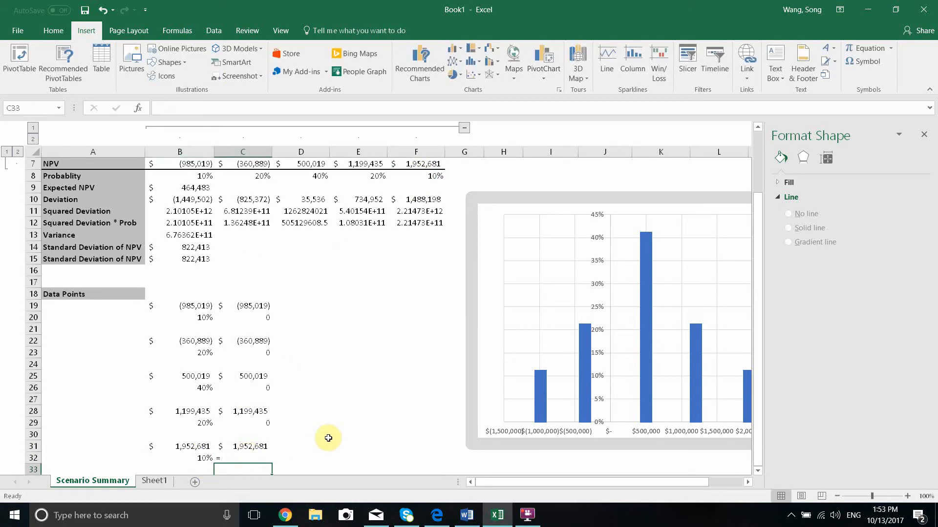
left_click(243, 455)
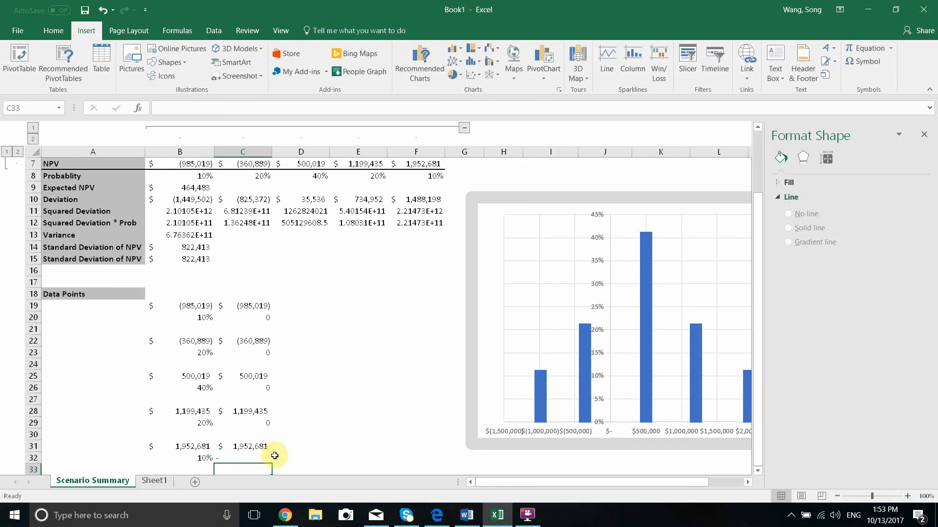
type("-")
key("Return")
left_click(341, 437)
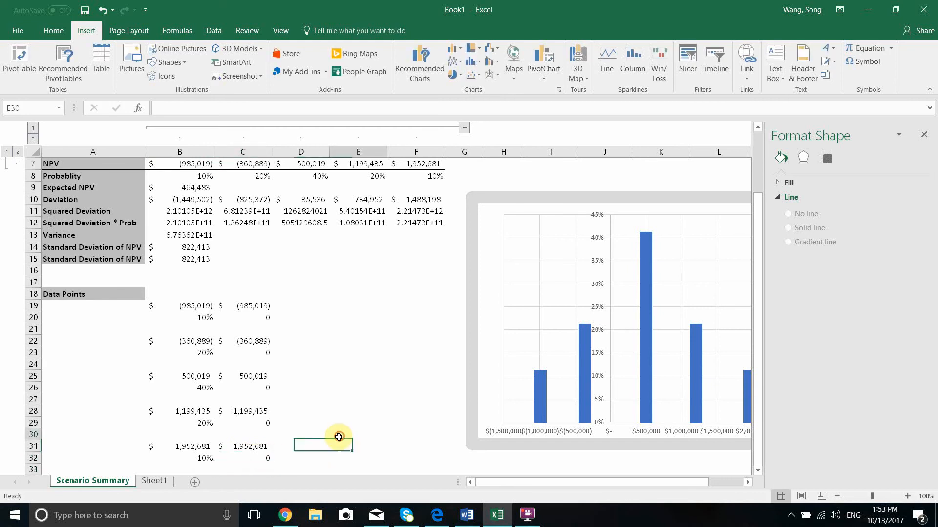
left_click(382, 338)
- Label the two data point columns by entering the headings "Data point1" in B18 and "Data point 2" in C18
left_click(109, 310)
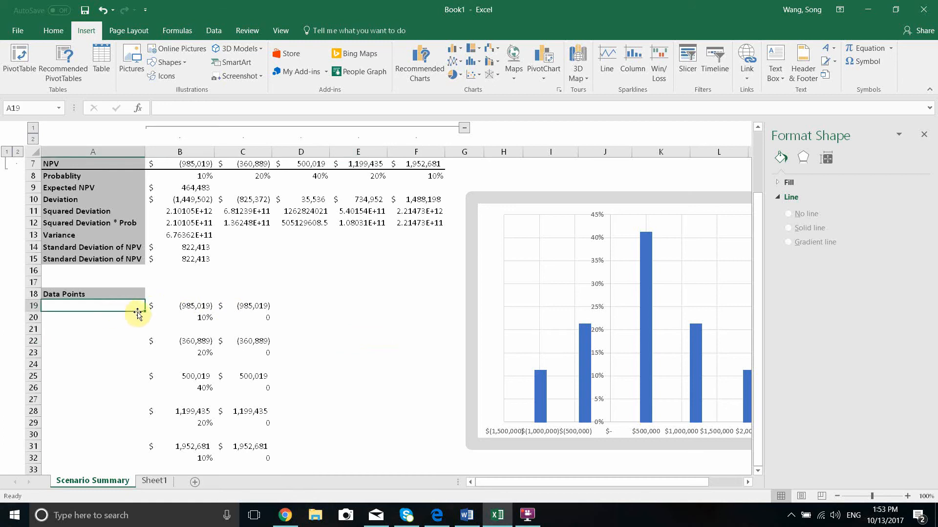
left_click_drag(177, 302, 200, 313)
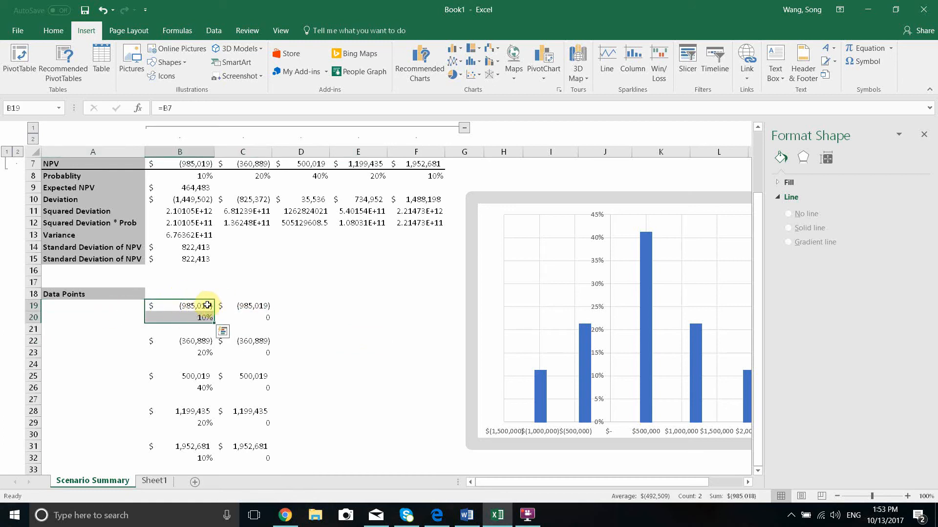
left_click(180, 289)
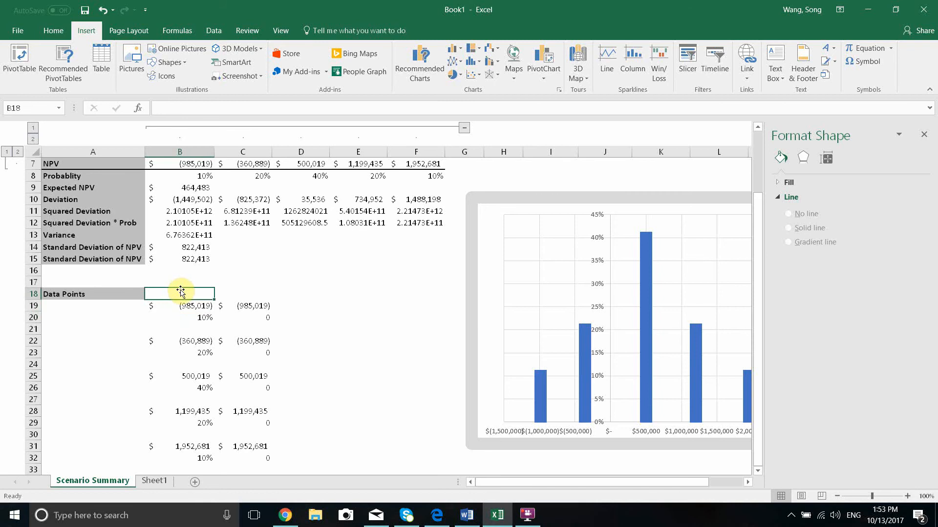
type("Data point1")
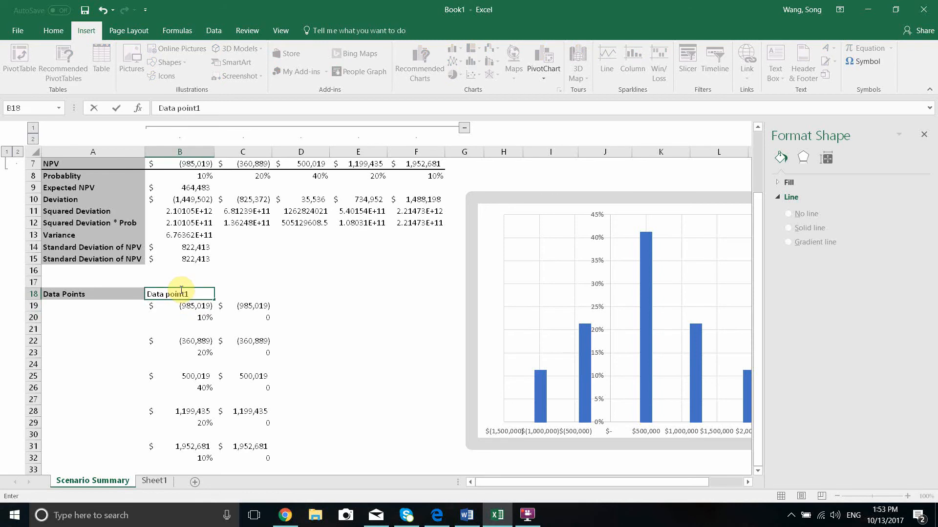
key("Tab")
key("Tab")
key("shift+Tab")
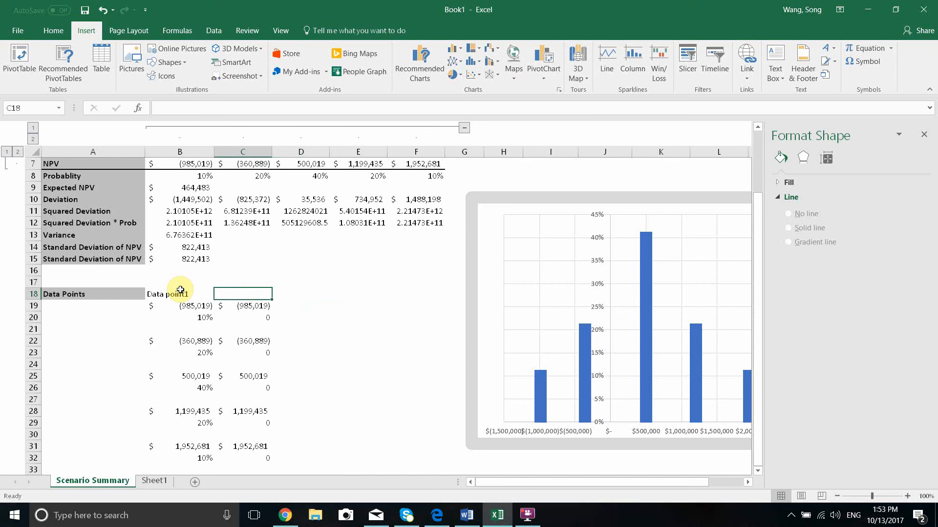
type("Data point 2")
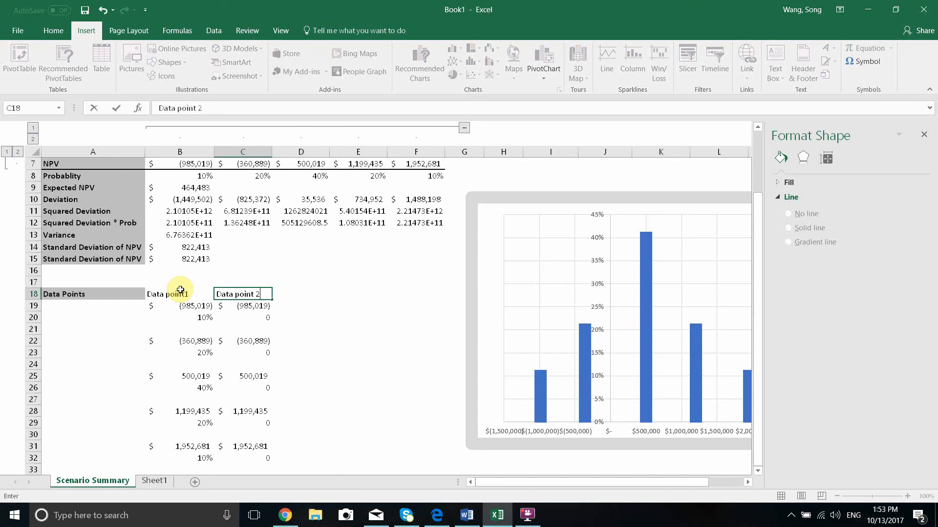
key("Return")
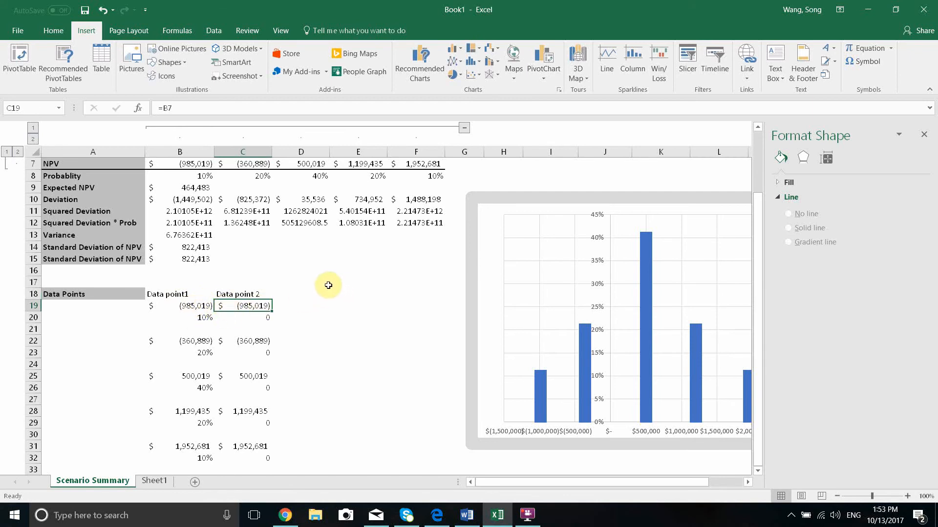
- Insert an empty Scatter with Straight Lines chart, starting from the blank cell E21
left_click(336, 334)
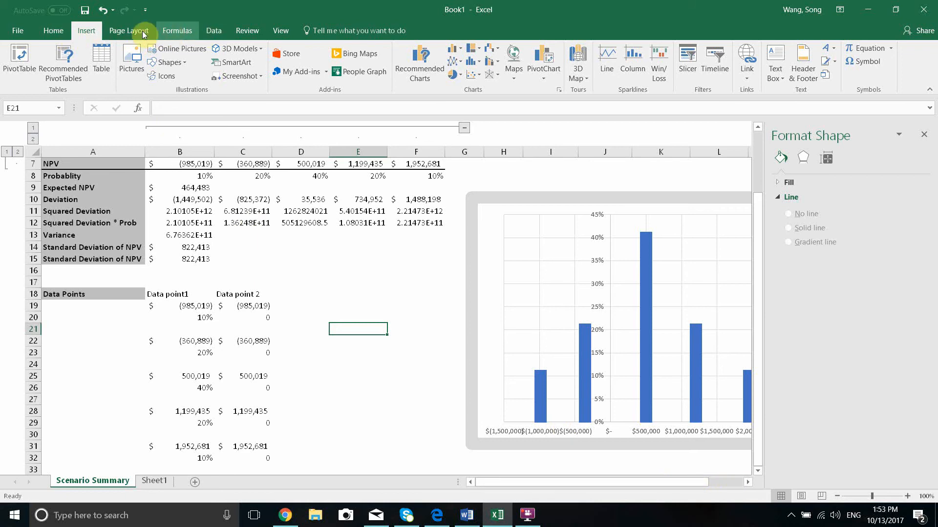
left_click(85, 32)
left_click(53, 30)
left_click(86, 30)
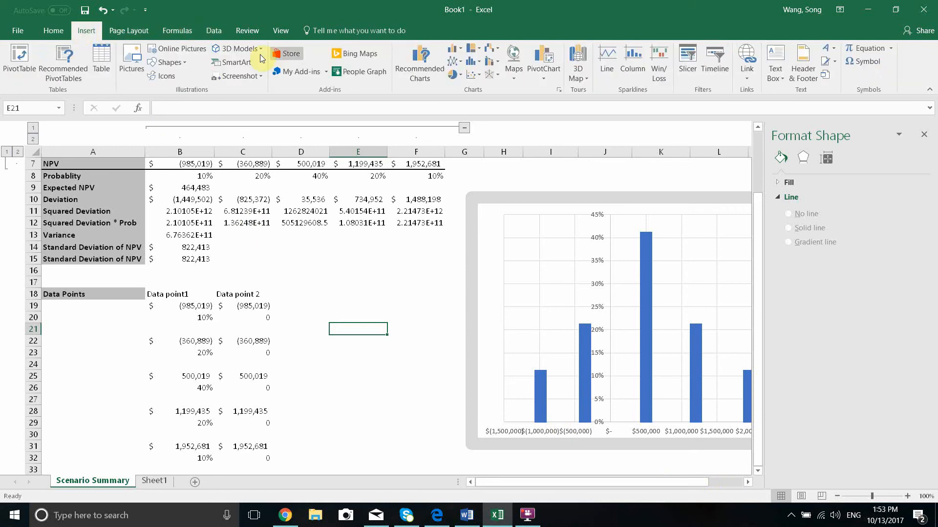
left_click(473, 75)
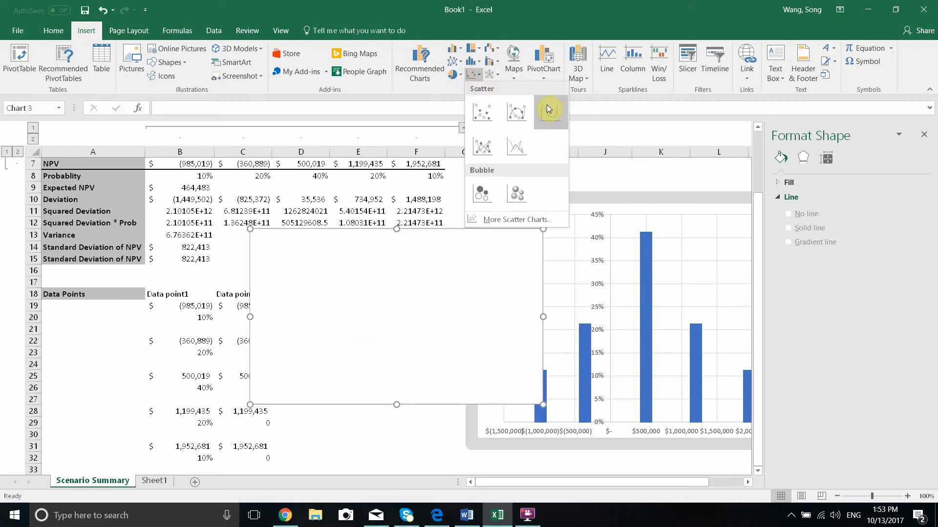
left_click(514, 149)
- Move the empty chart clear of the data points so that it sits beside them, starting around column E
left_click_drag(420, 249, 502, 303)
scroll(513, 299, "down", 2)
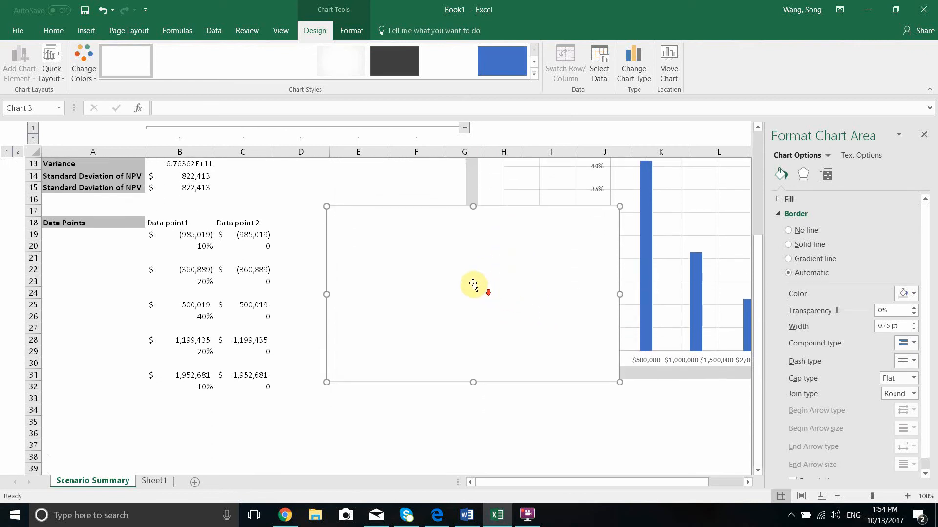
mouse_move(455, 275)
left_mouse_down()
mouse_move(455, 287)
mouse_move(453, 270)
left_mouse_up()
right_click(417, 254)
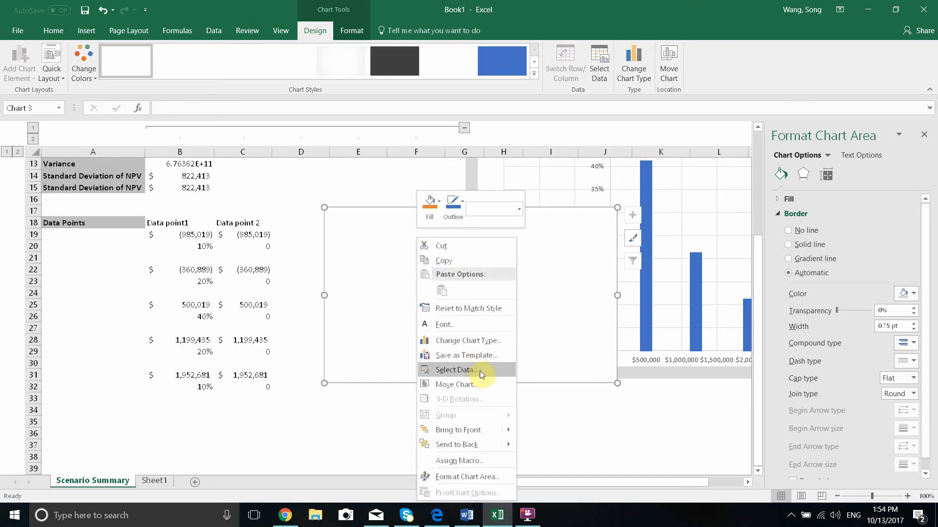
right_click(373, 261)
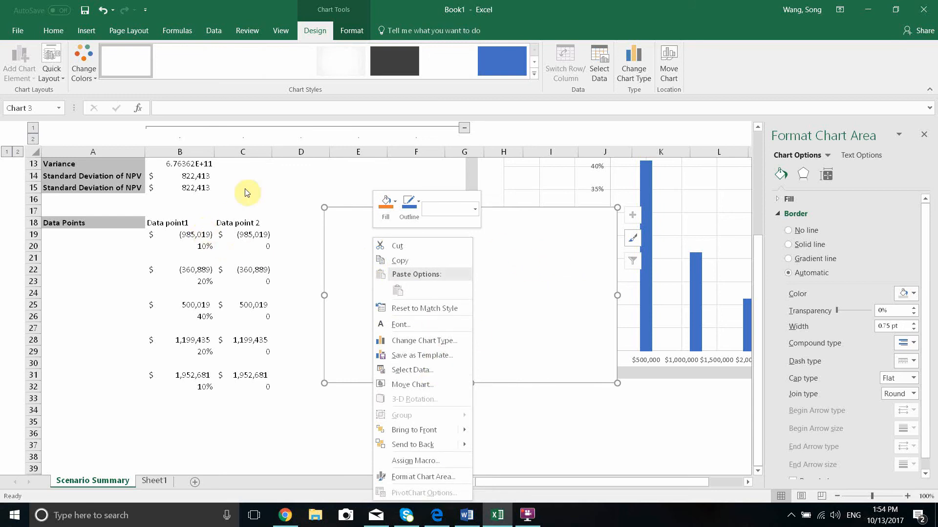
right_click(152, 197)
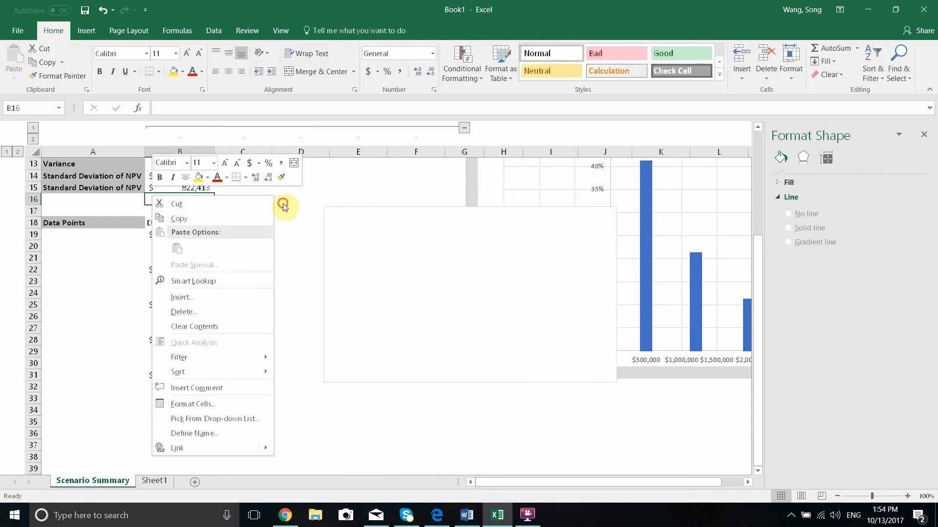
- Add a series named Worst Case to the empty scatter chart, with B19:C19 as its x values
key("Escape")
left_click(400, 232)
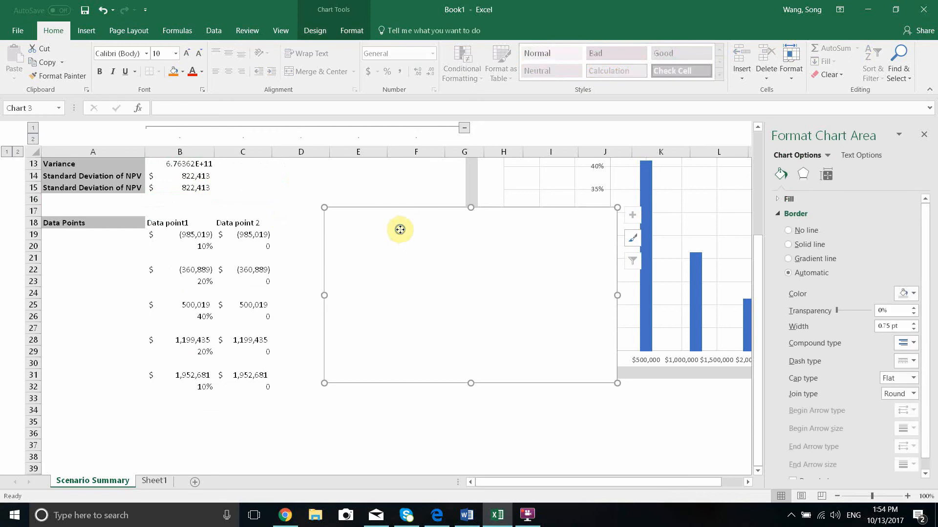
right_click(400, 230)
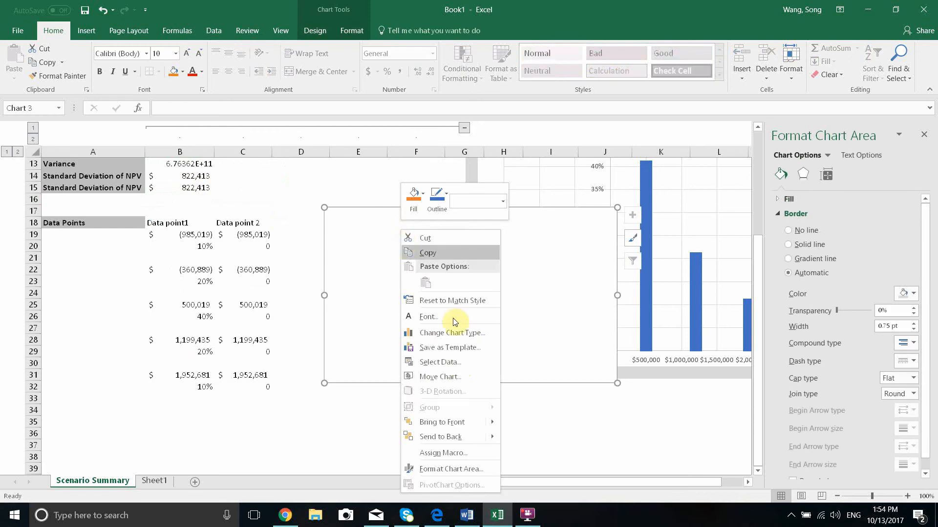
left_click(458, 362)
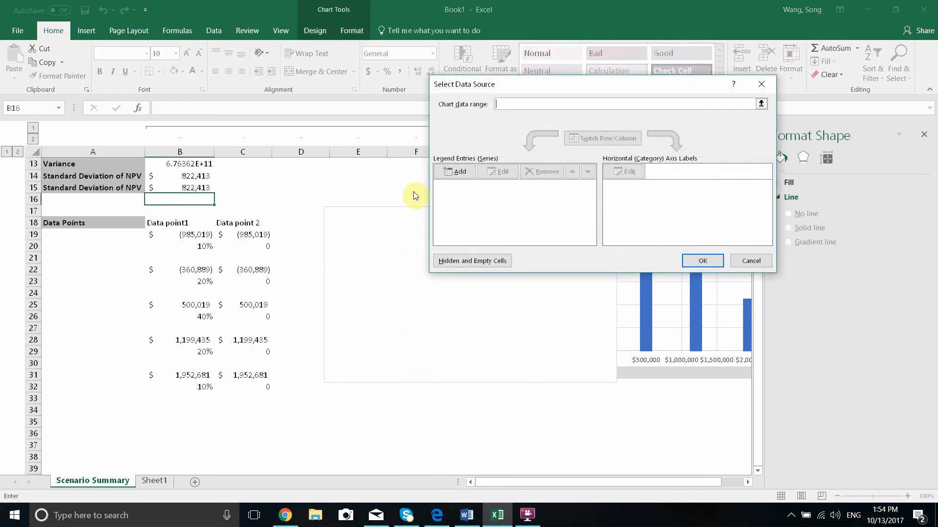
left_click(460, 174)
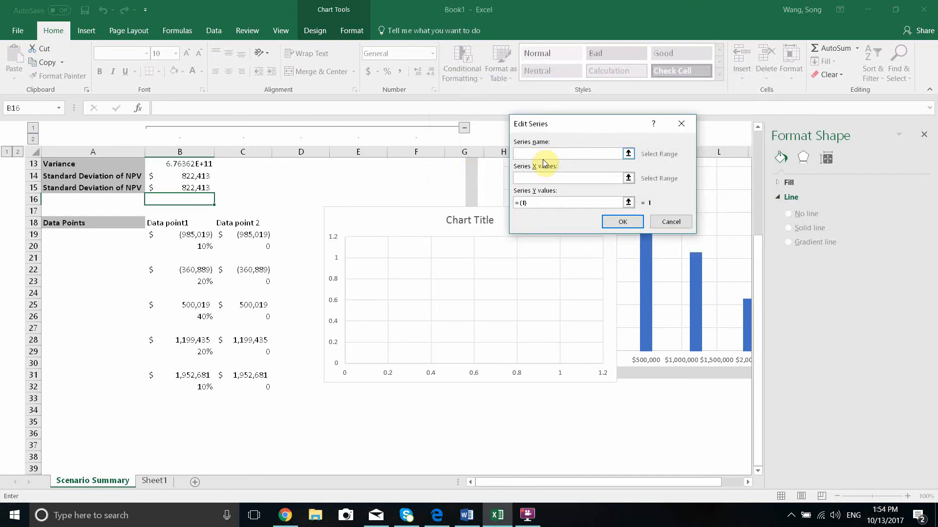
type("Worst Case")
left_click(628, 178)
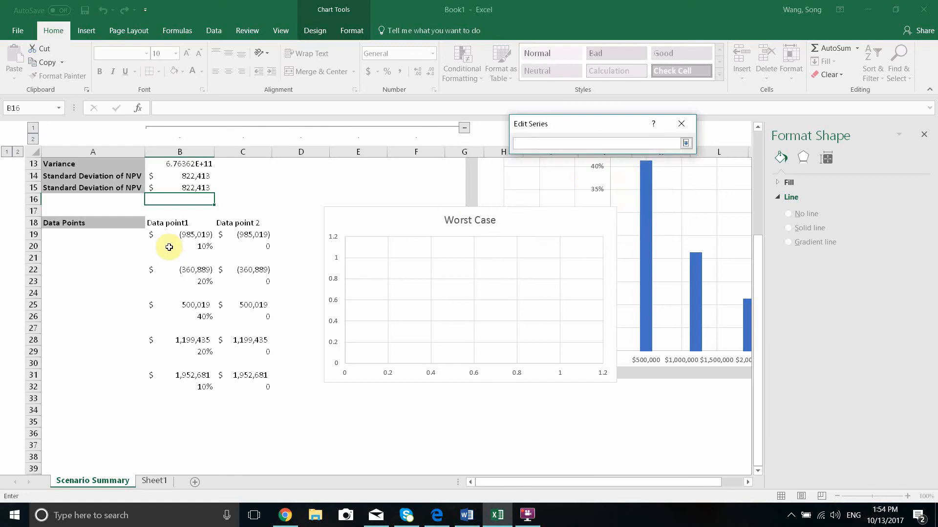
left_click(190, 235)
left_click_drag(216, 233, 253, 247)
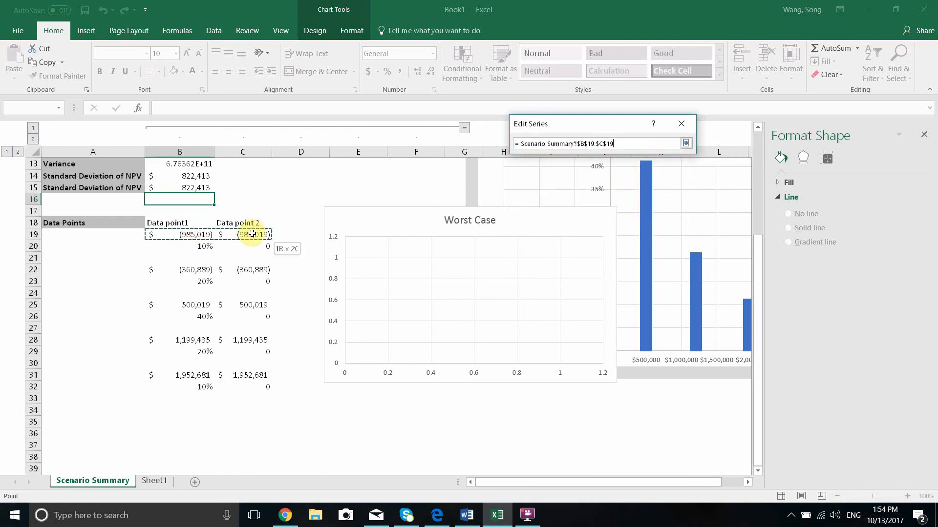
left_click(688, 143)
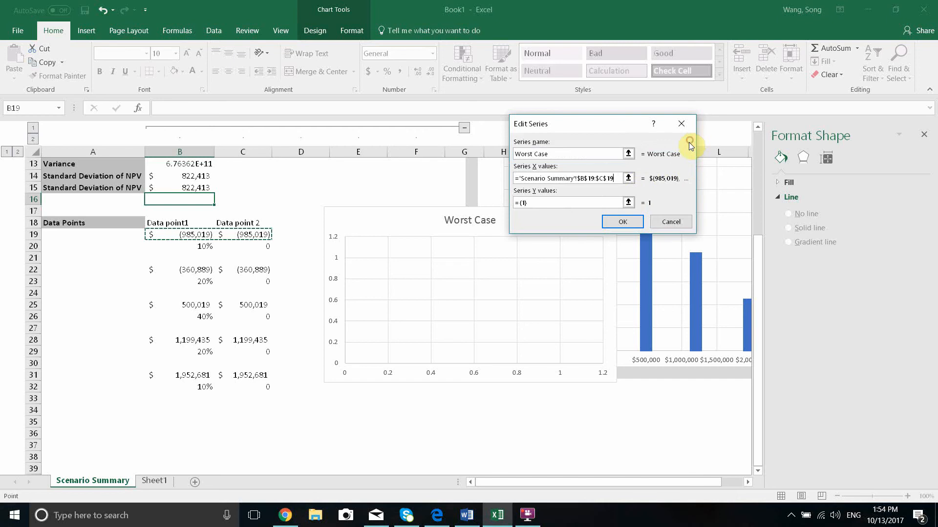
- Set the Worst Case series' y values to B20:C20 and accept the series
left_click(603, 204)
left_click_drag(191, 248, 243, 246)
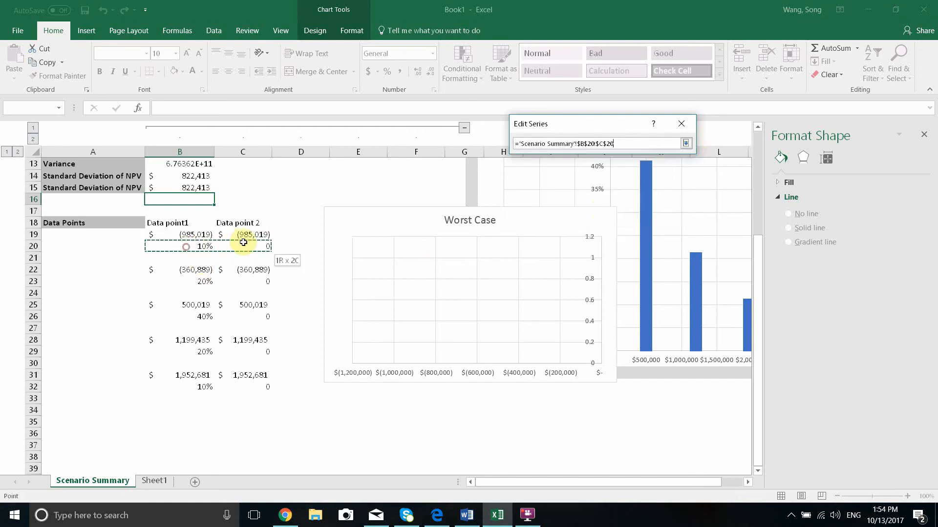
left_click(685, 143)
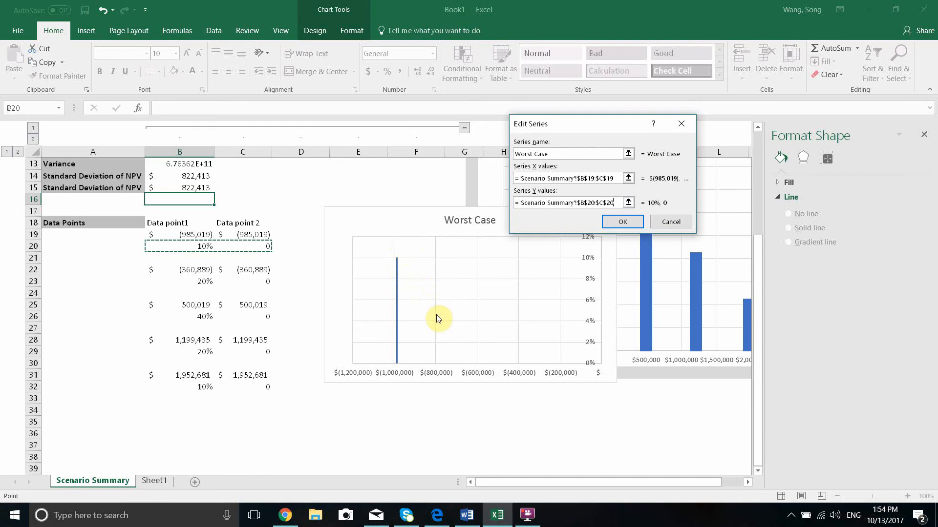
left_click(632, 222)
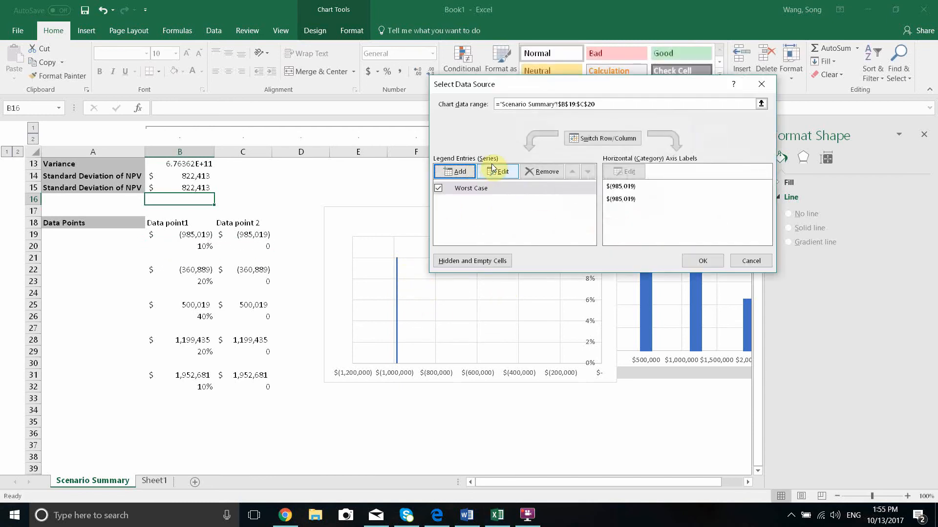
- Add a second series that takes its name from the Below Average heading in C1 and its x values from B22:C22
left_click(459, 171)
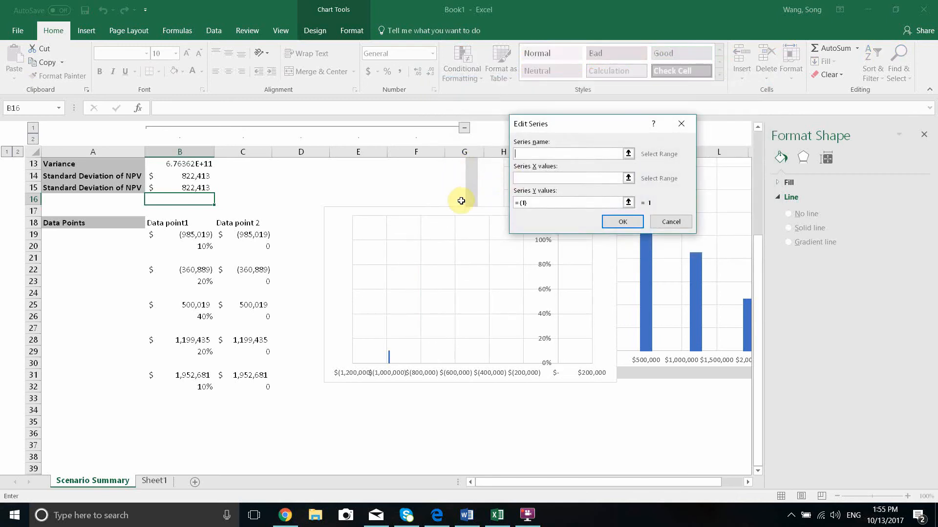
scroll(441, 217, "up", 4)
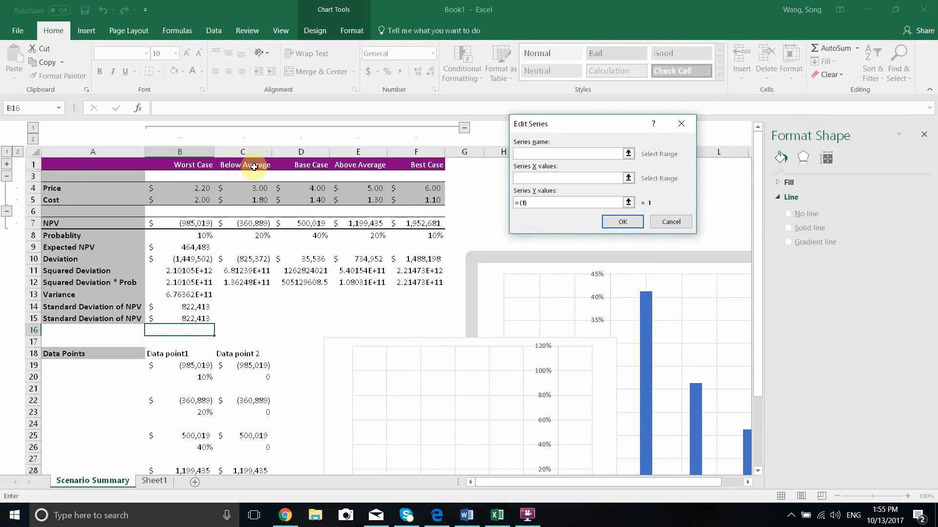
left_click(254, 166)
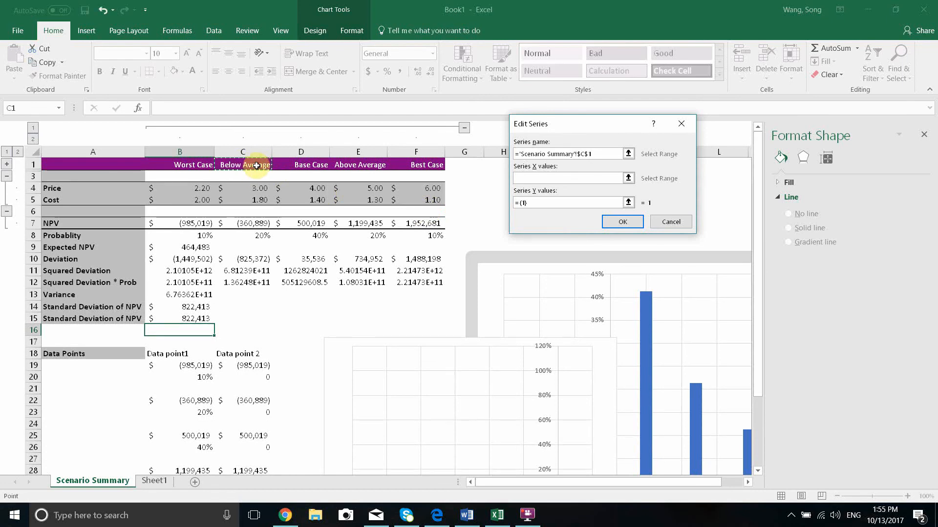
left_click(628, 178)
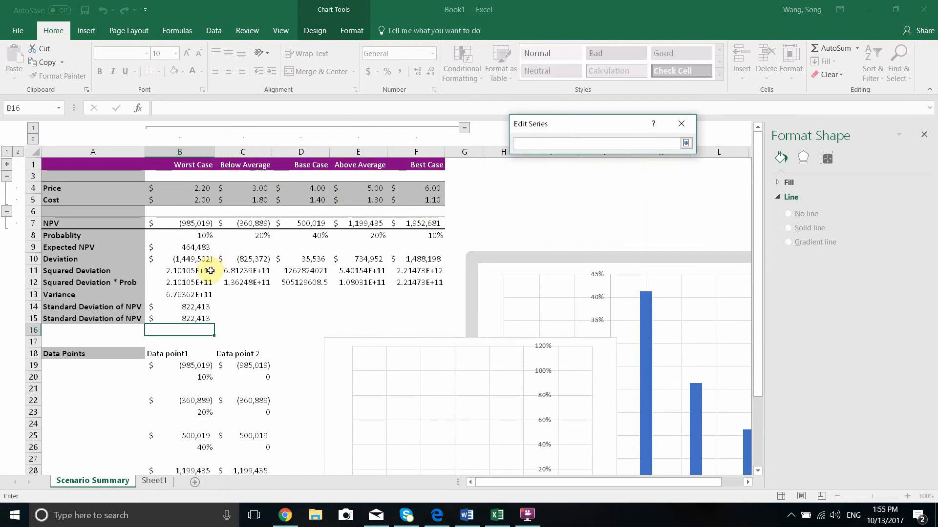
scroll(211, 273, "down", 1)
left_click_drag(193, 376, 247, 377)
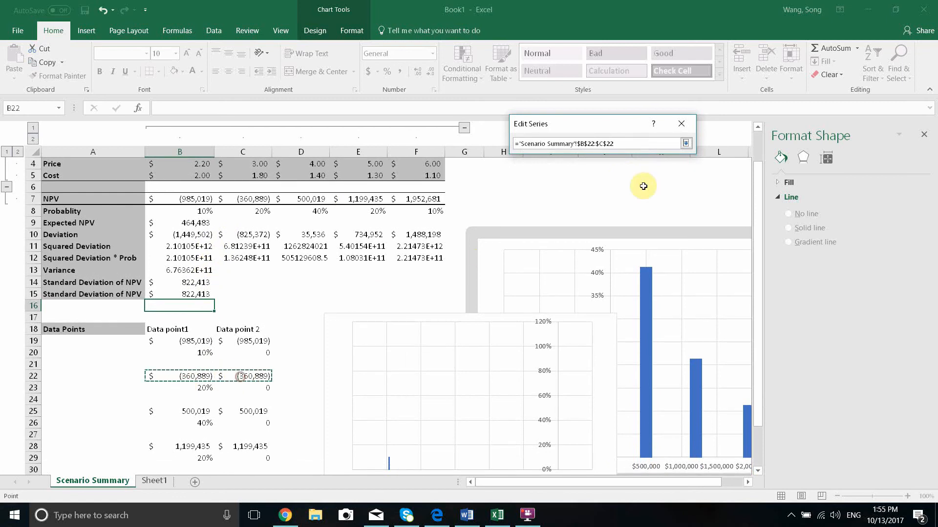
left_click(686, 143)
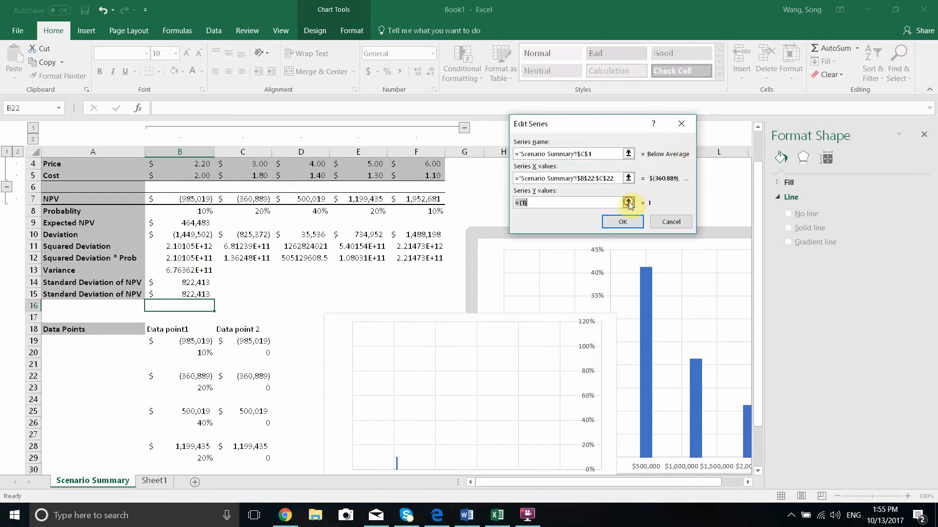
- Set the Below Average series' y values to B23:C23, then accept the series and the chart's data source
left_click(630, 204)
left_click_drag(192, 387, 239, 387)
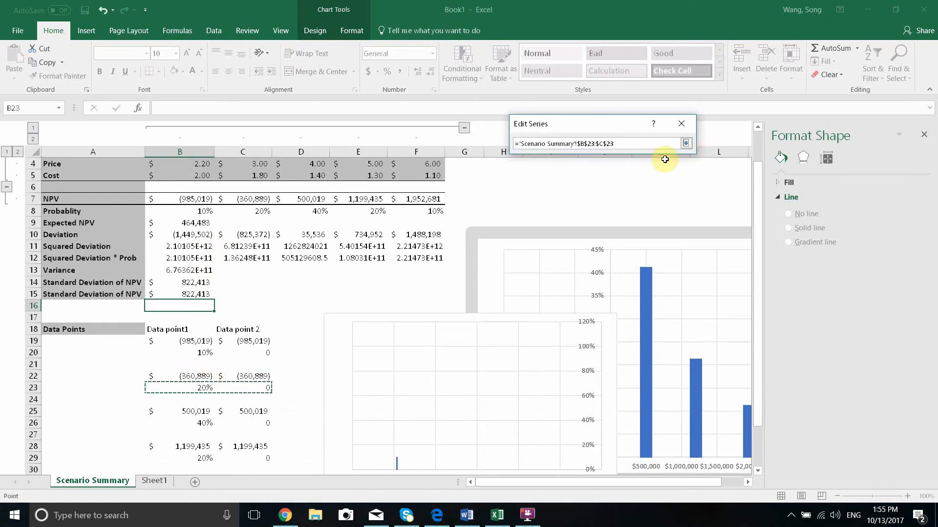
left_click(686, 143)
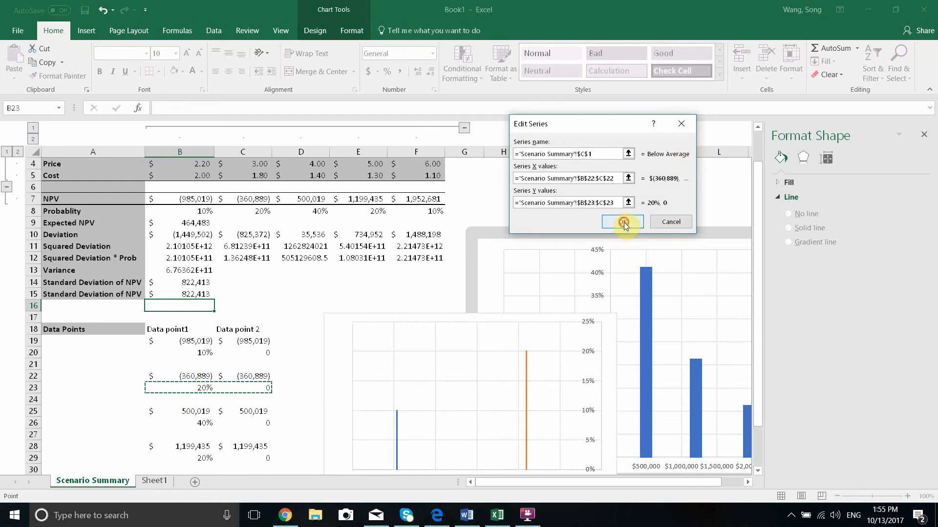
left_click(623, 222)
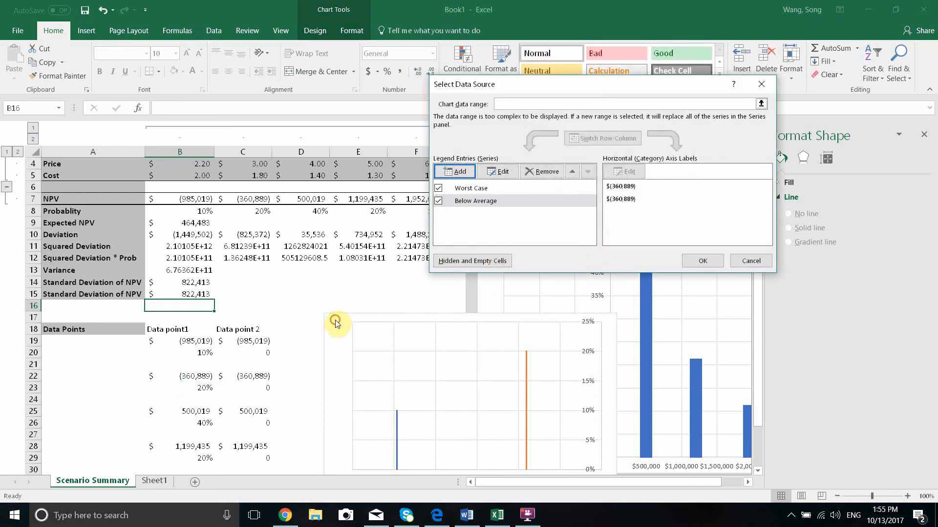
left_click(703, 261)
- Place the scatter chart beside the data points, starting around row 17, and delete the old column chart behind it
left_click(410, 335)
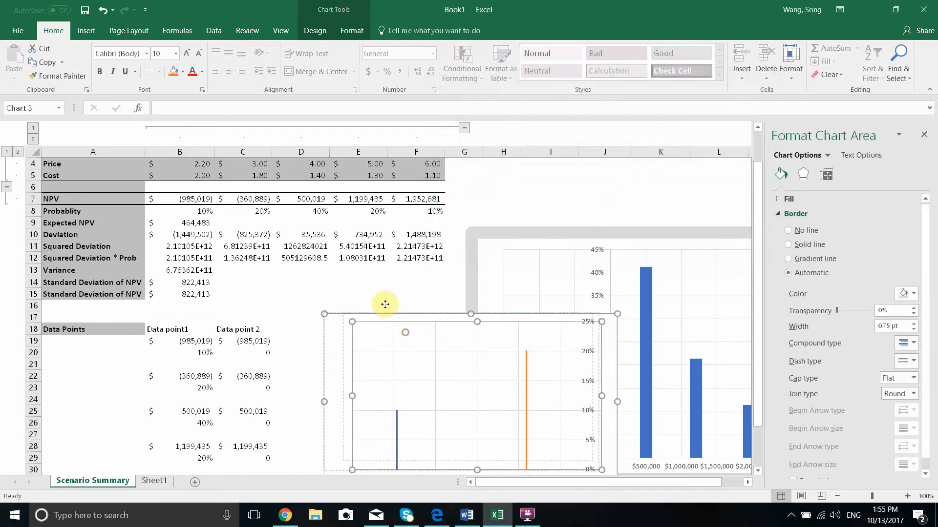
left_click_drag(333, 340, 329, 309)
scroll(358, 310, "down", 3)
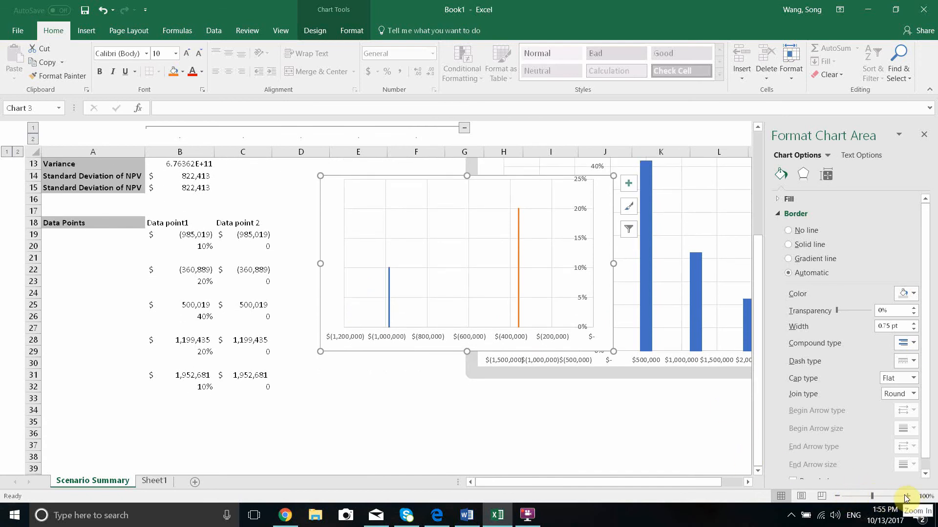
left_click(837, 496)
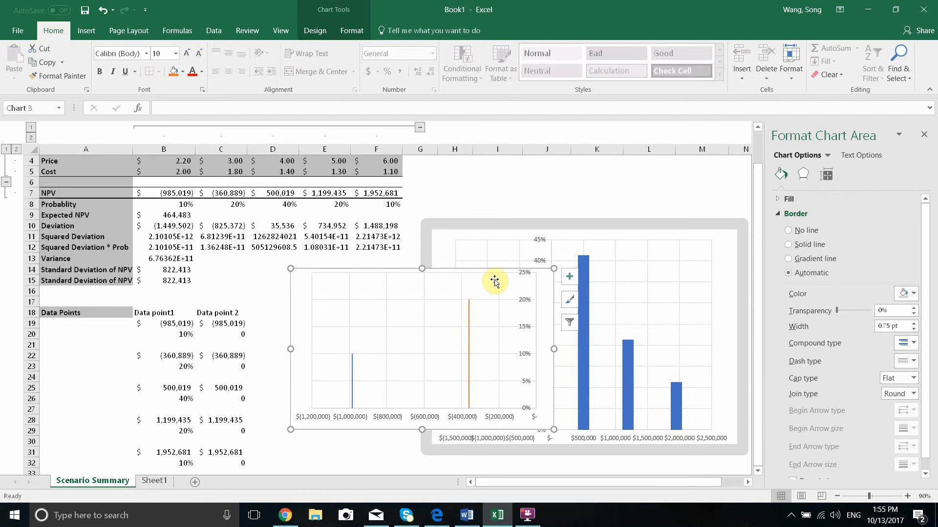
left_click_drag(545, 292, 549, 322)
left_click(651, 241)
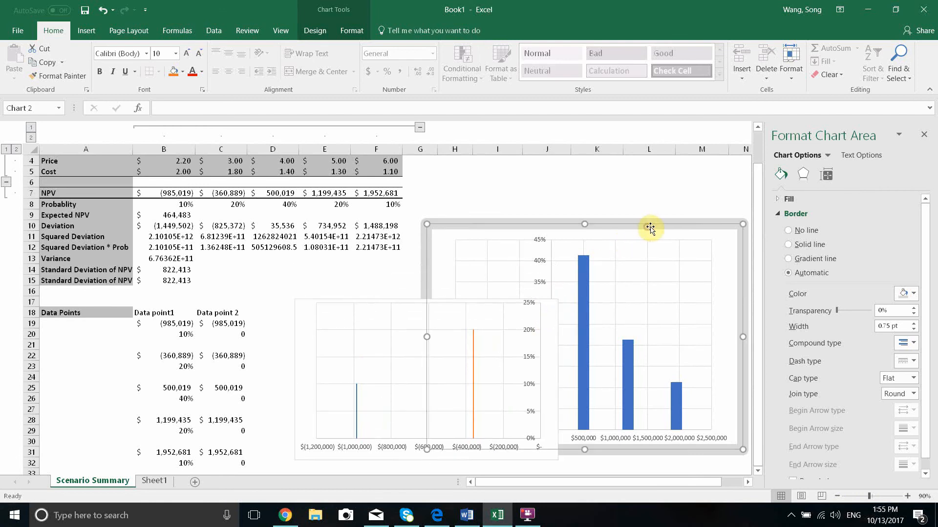
key("Delete")
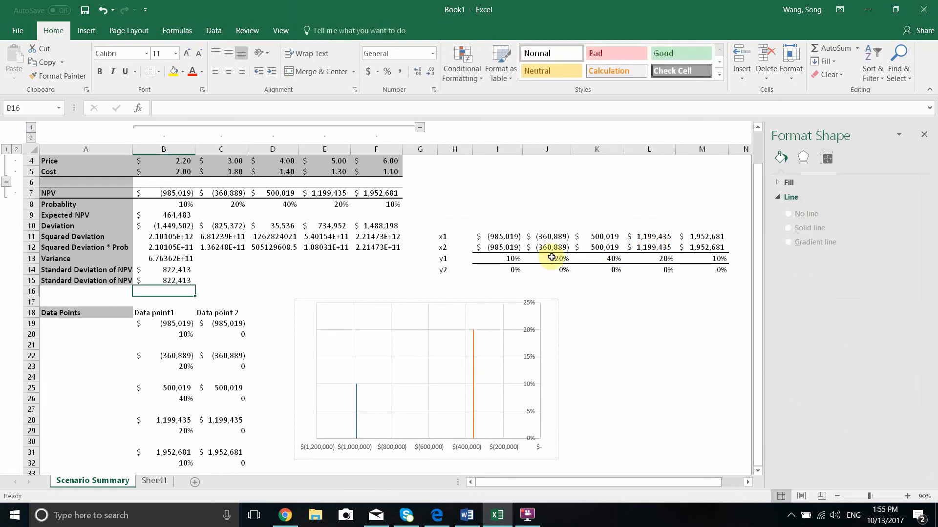
- Hide the x1, x2, y1 and y2 helper values in H11:M14 by giving them a white font color
left_click_drag(438, 234, 692, 272)
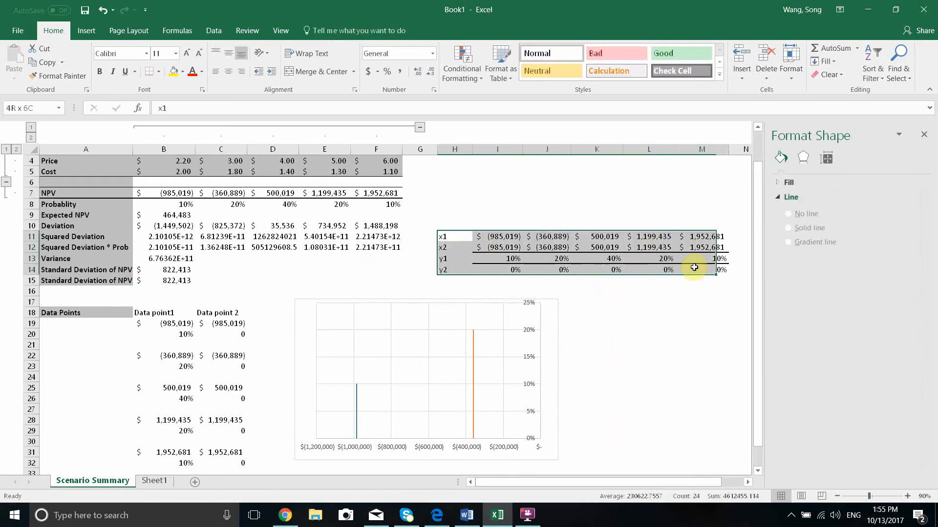
left_click(204, 74)
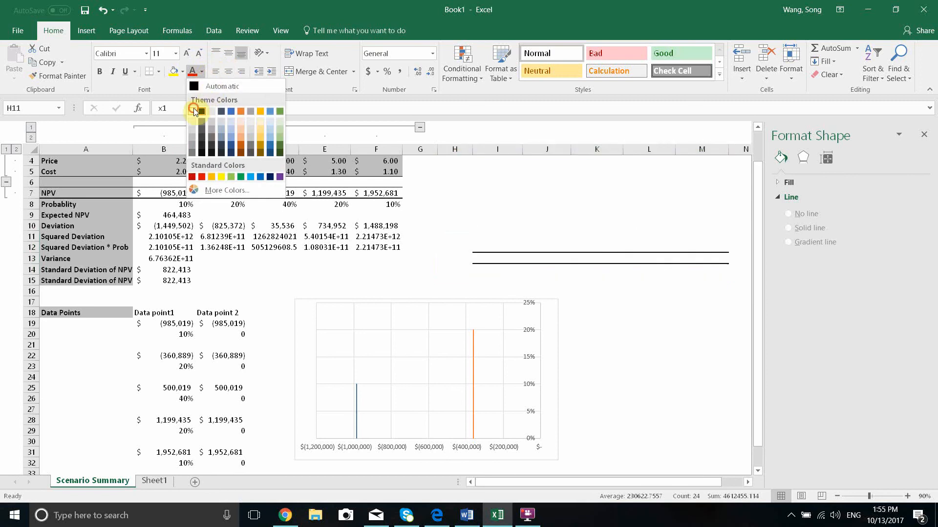
left_click(192, 105)
left_click(590, 366)
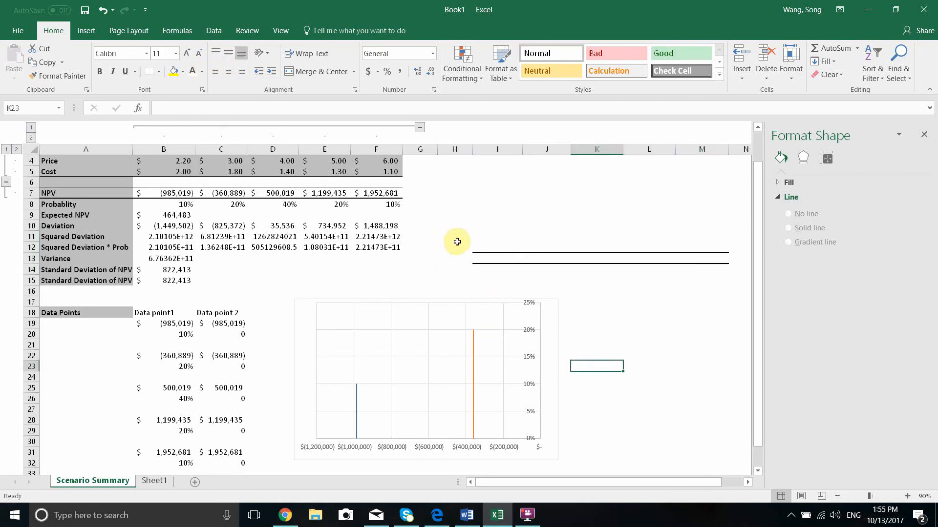
left_click_drag(457, 236, 707, 270)
left_click(649, 344)
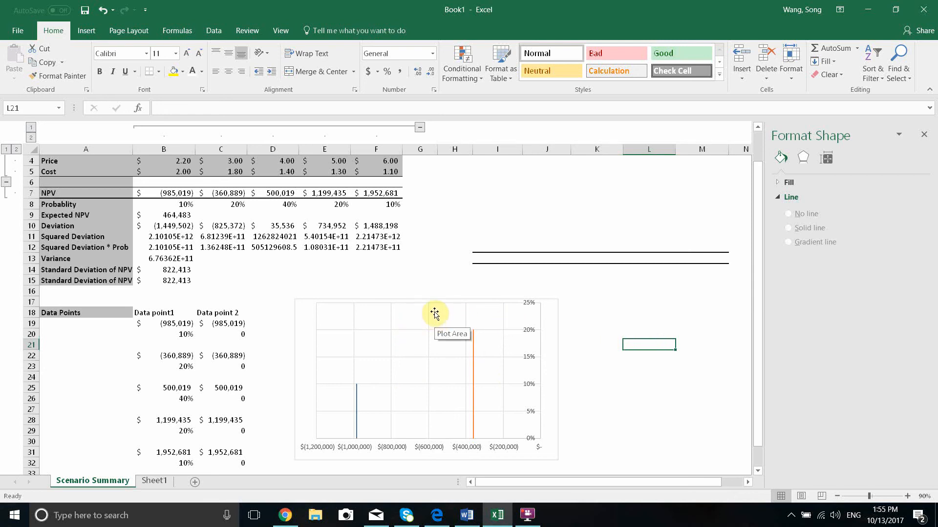
- Add a third scatter chart series named from the Base Case heading in D1, with B25:C25 as its x values
left_click(400, 337)
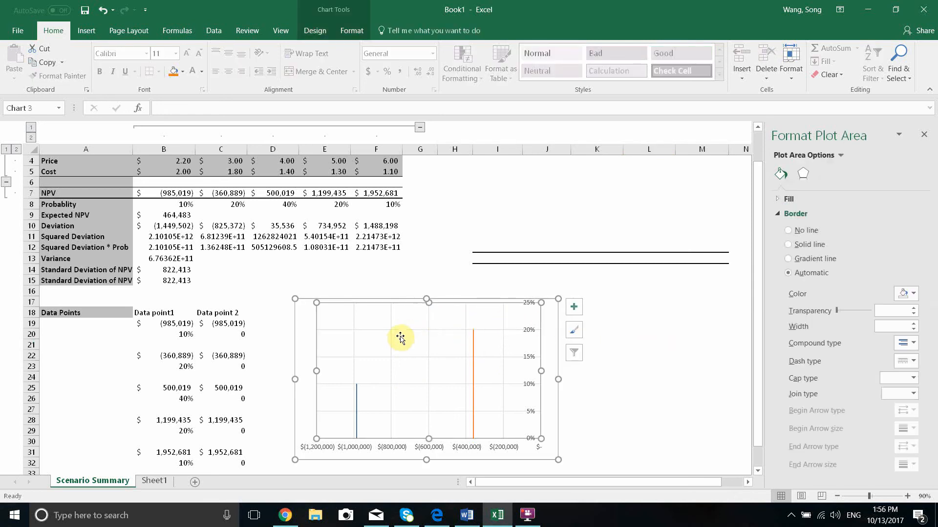
right_click(400, 338)
left_click(456, 401)
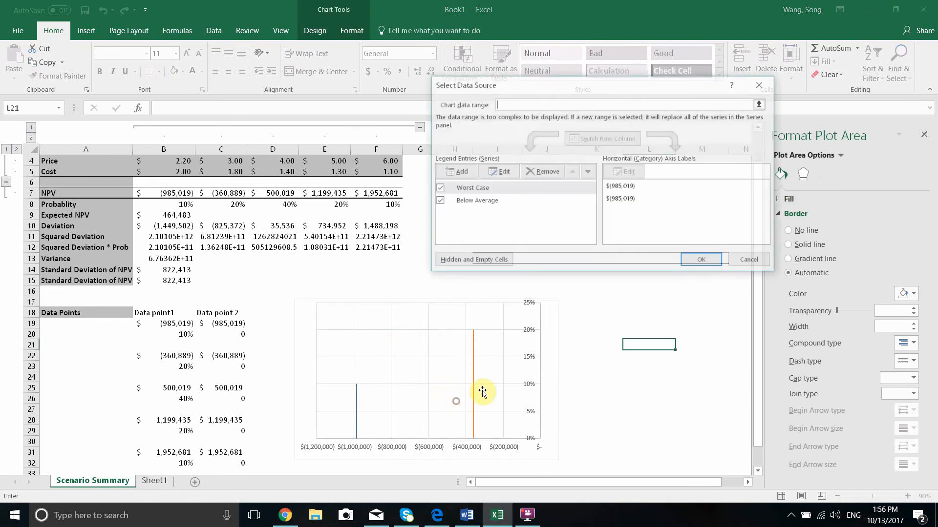
left_click(449, 172)
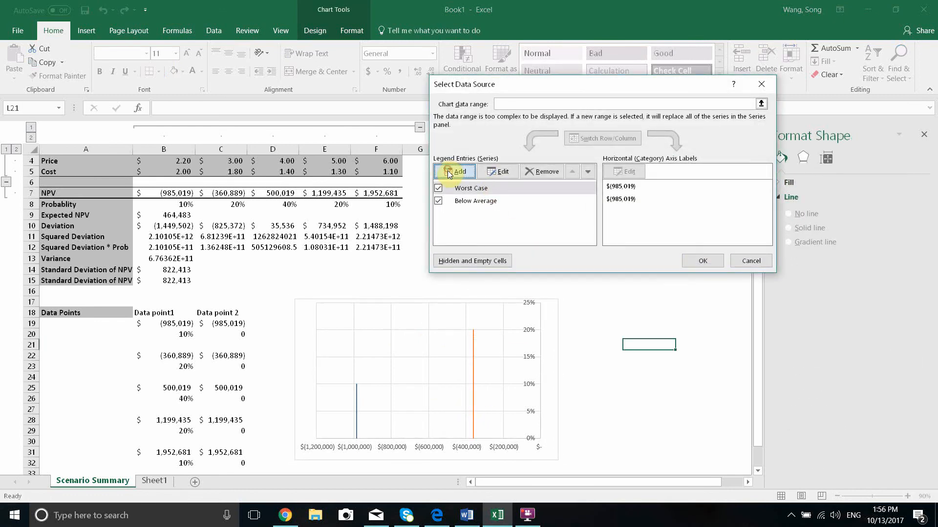
scroll(288, 186, "up", 1)
left_click(307, 163)
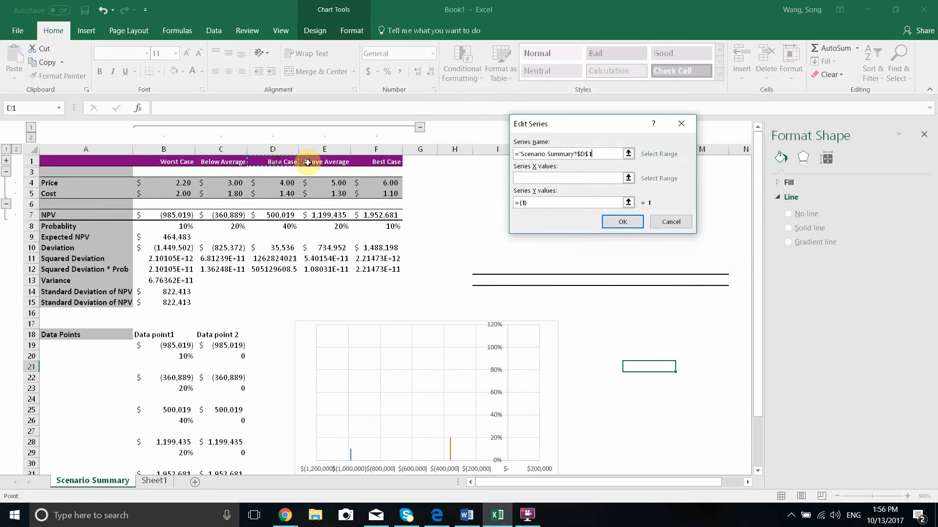
left_click(628, 177)
left_click_drag(178, 410, 235, 410)
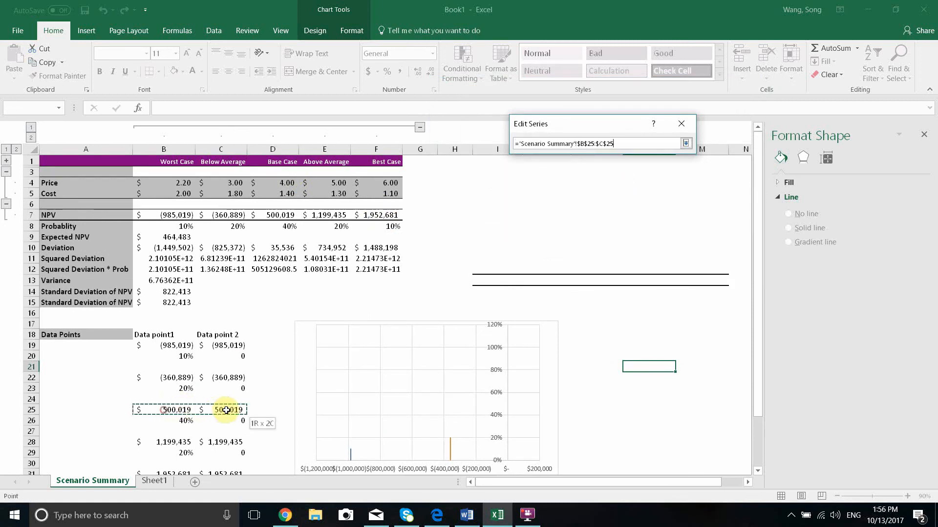
left_click(686, 142)
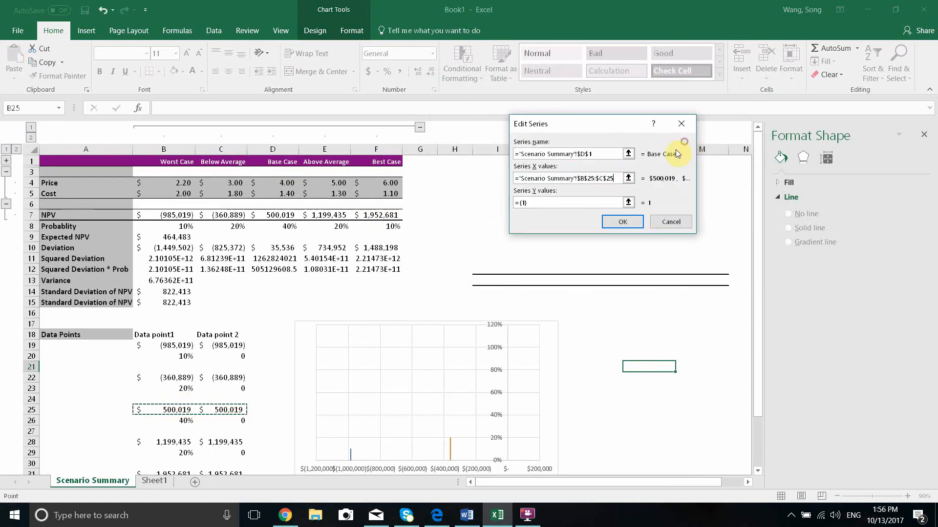
- Set the Base Case series' y values to B26:C26 and accept the series
left_click(628, 202)
left_click_drag(170, 424, 234, 423)
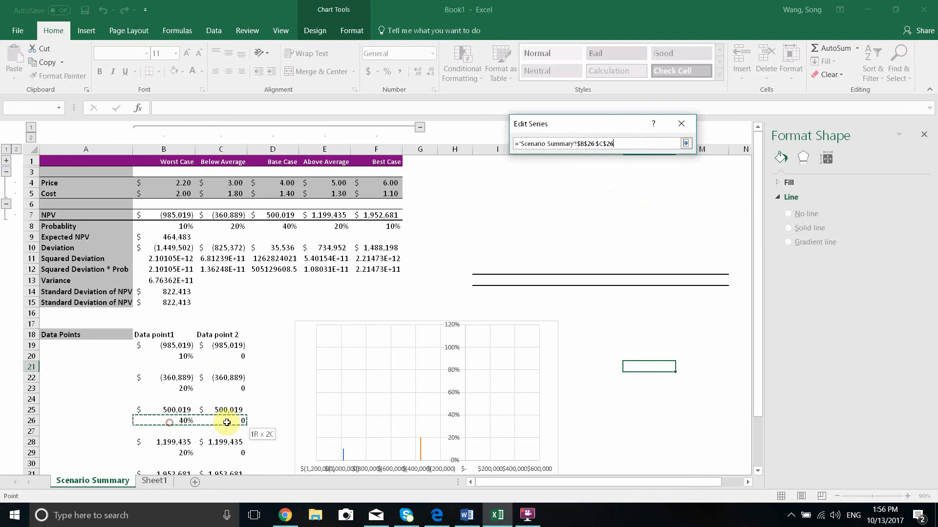
left_click(686, 142)
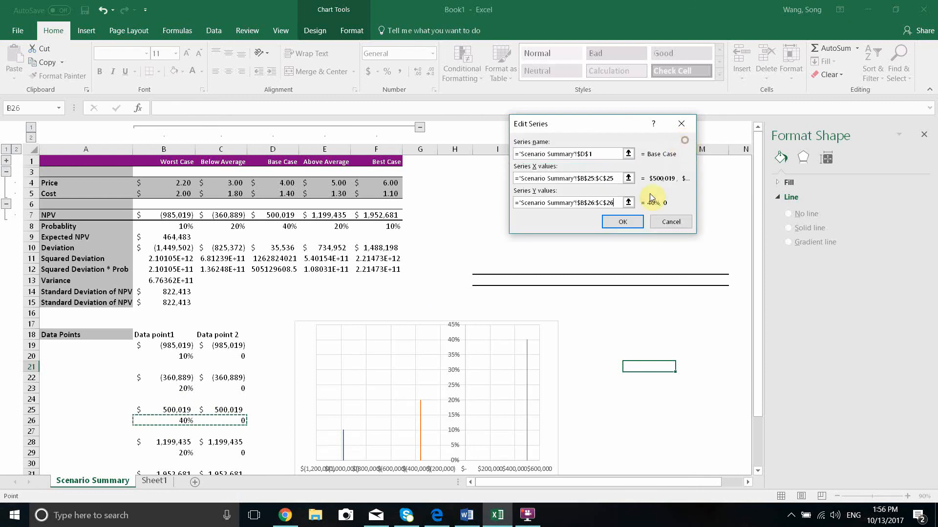
left_click(623, 221)
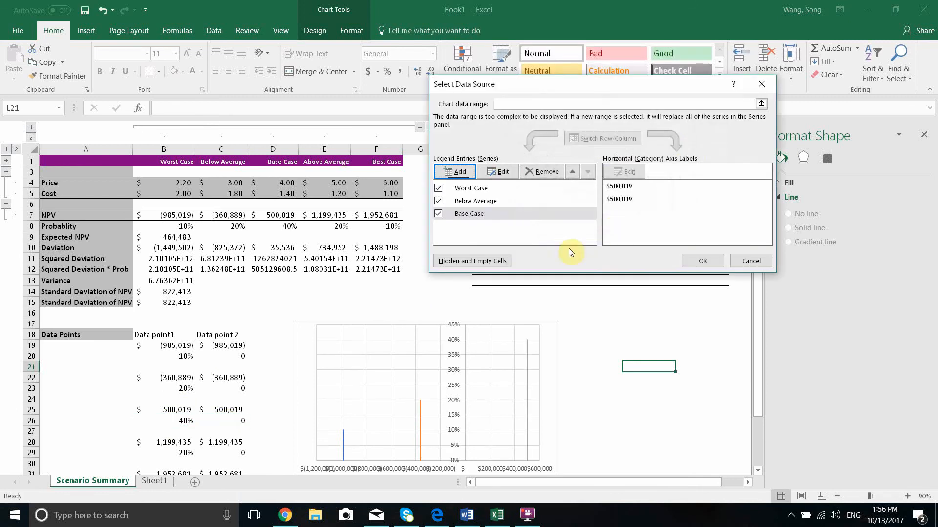
- Add a fourth series named from the Above Average heading in E1, with x values B28:C28 and y values B29:C29
left_click(456, 172)
left_click(324, 161)
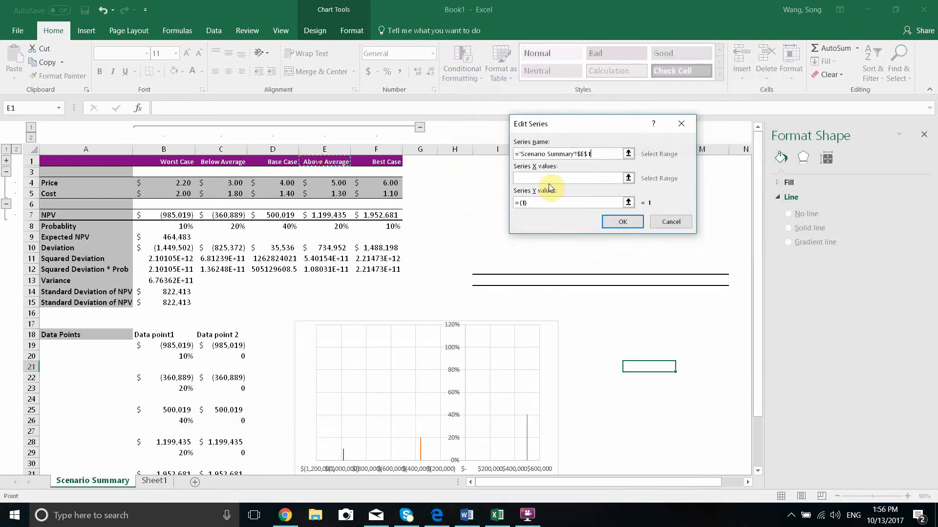
left_click(627, 178)
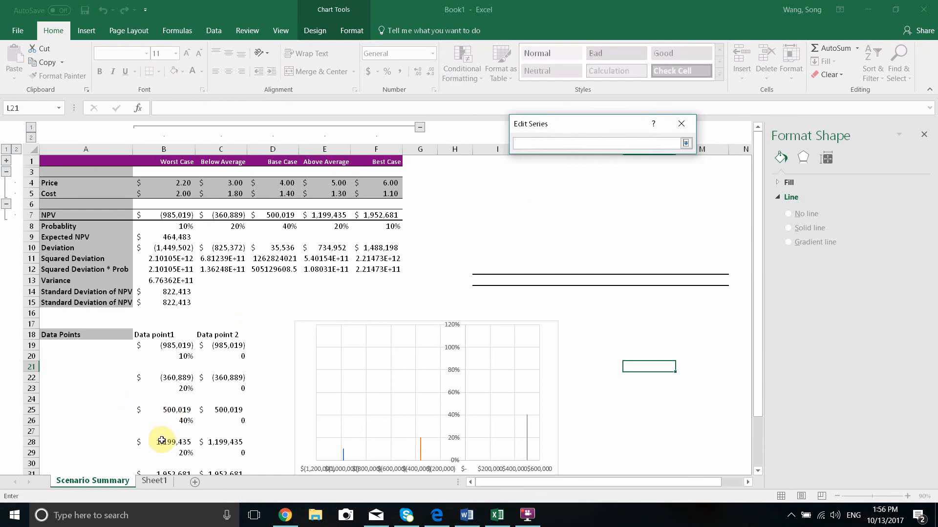
left_click_drag(163, 441, 220, 441)
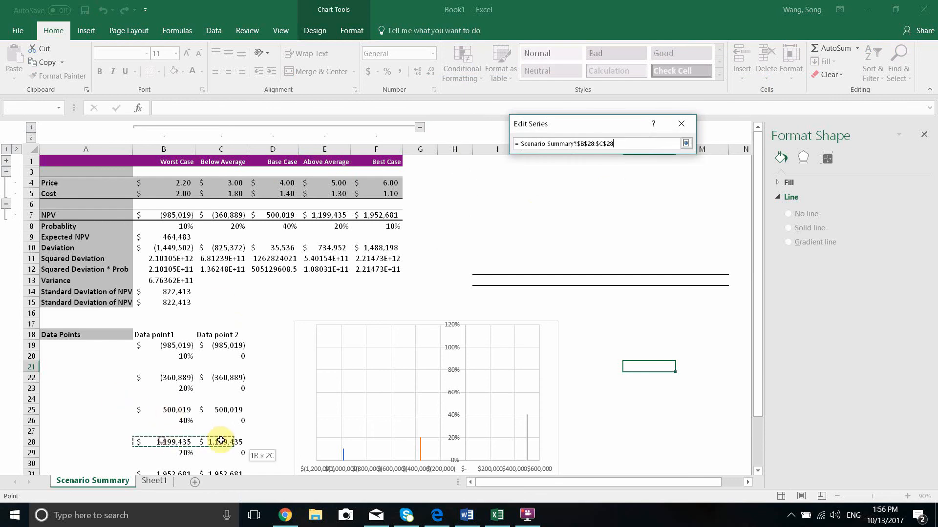
left_click(685, 143)
left_click(629, 202)
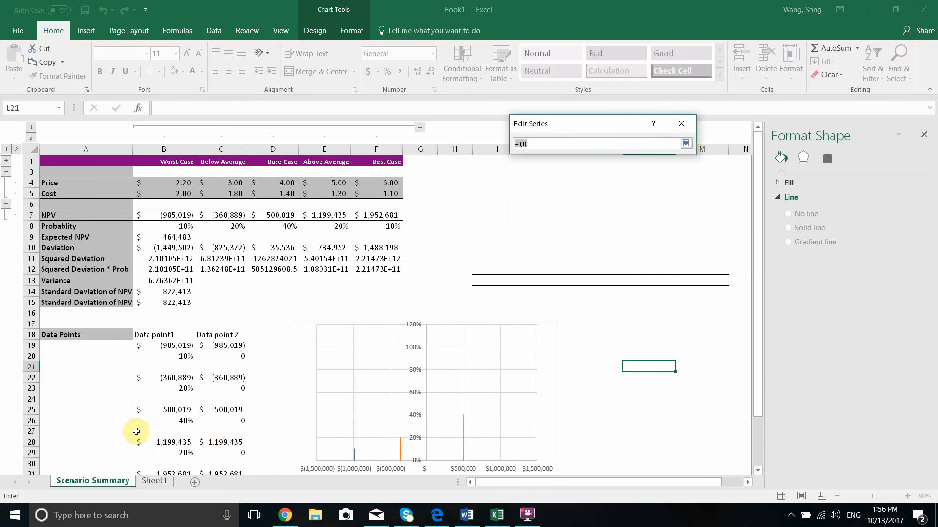
left_click_drag(169, 453, 230, 453)
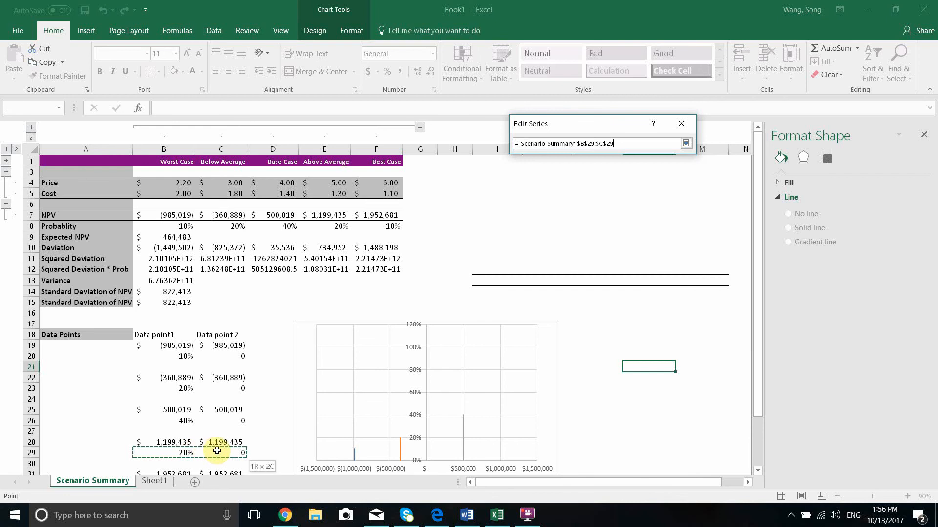
left_click(685, 143)
left_click(631, 218)
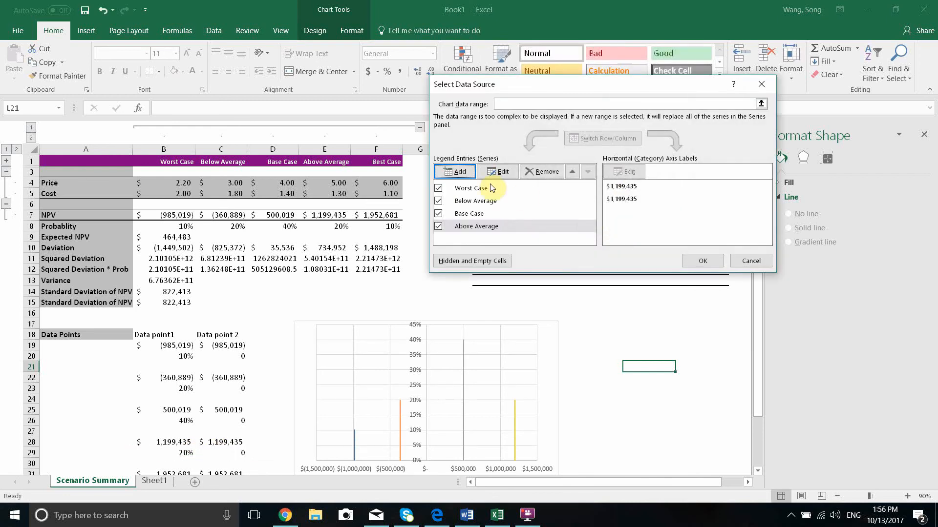
- Add a fifth series named from the Best Case heading in F1, with x values B31:C31 and y values B32:C32, and accept the data source
left_click(454, 172)
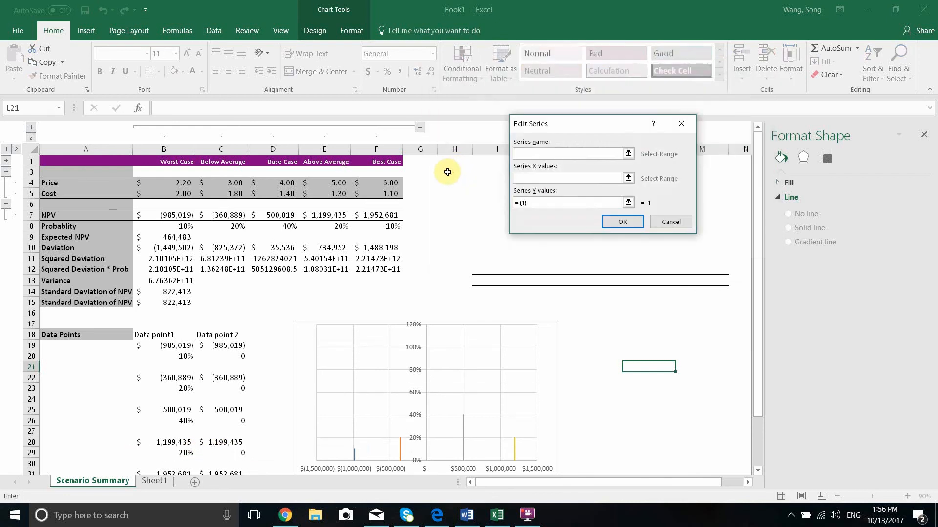
left_click(364, 167)
left_click(629, 179)
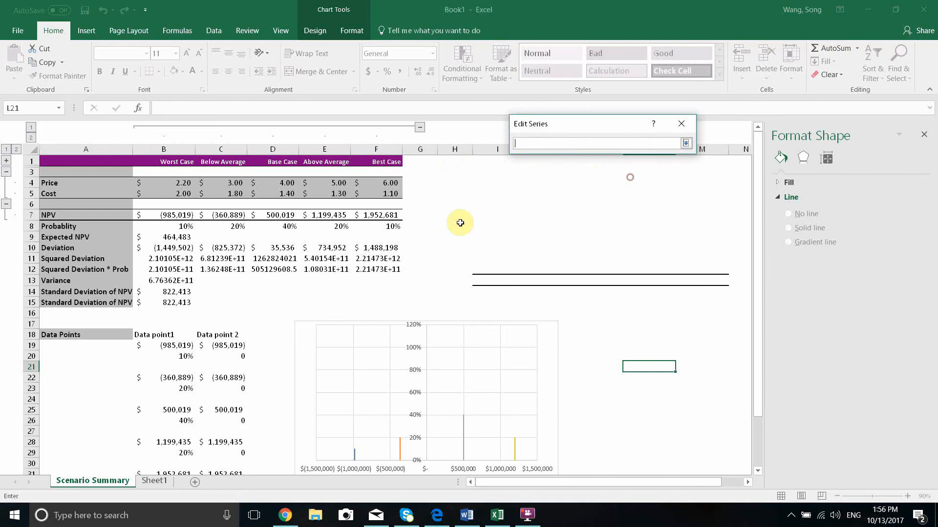
scroll(188, 386, "down", 1)
left_click_drag(160, 449, 215, 451)
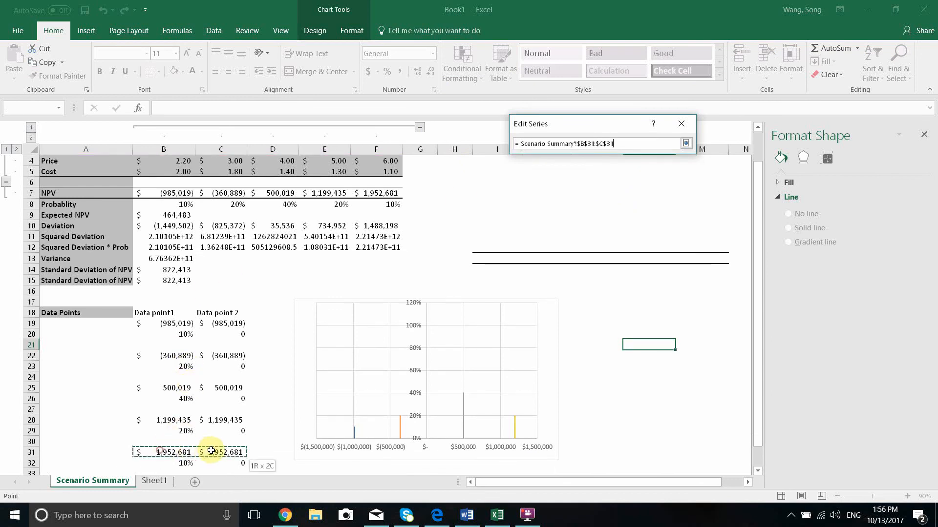
left_click(684, 144)
left_click(629, 205)
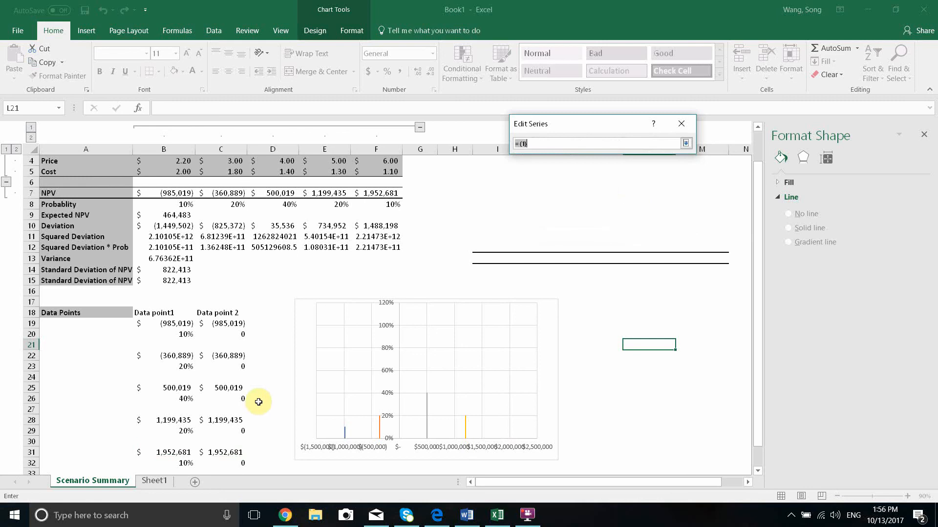
left_click_drag(166, 463, 230, 463)
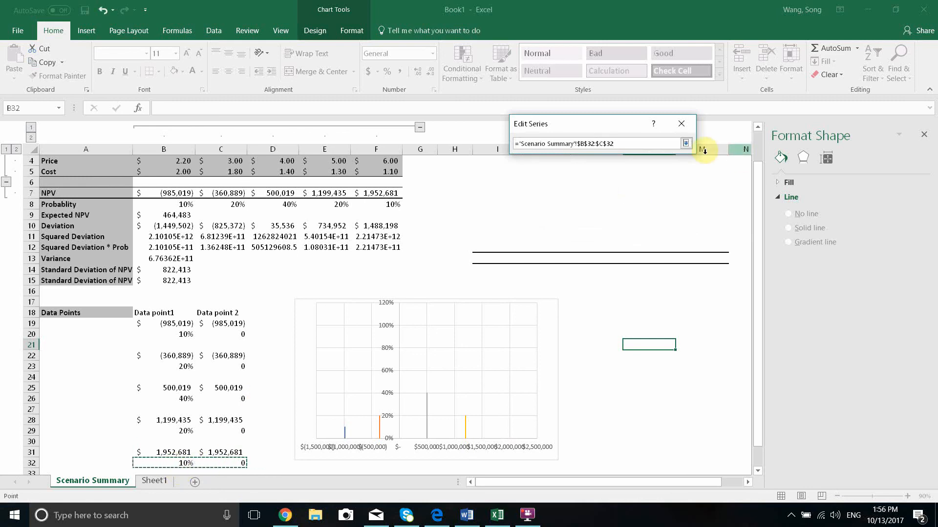
left_click(686, 143)
left_click(626, 222)
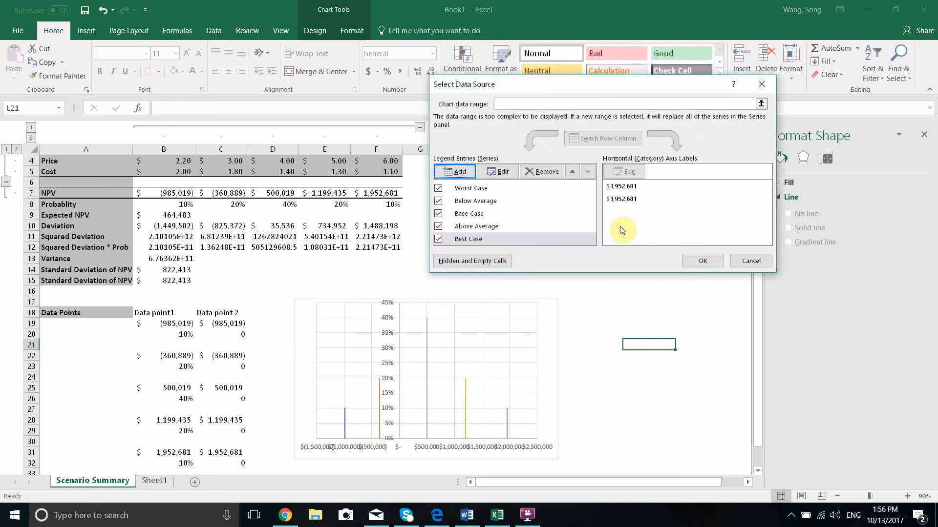
left_click(704, 261)
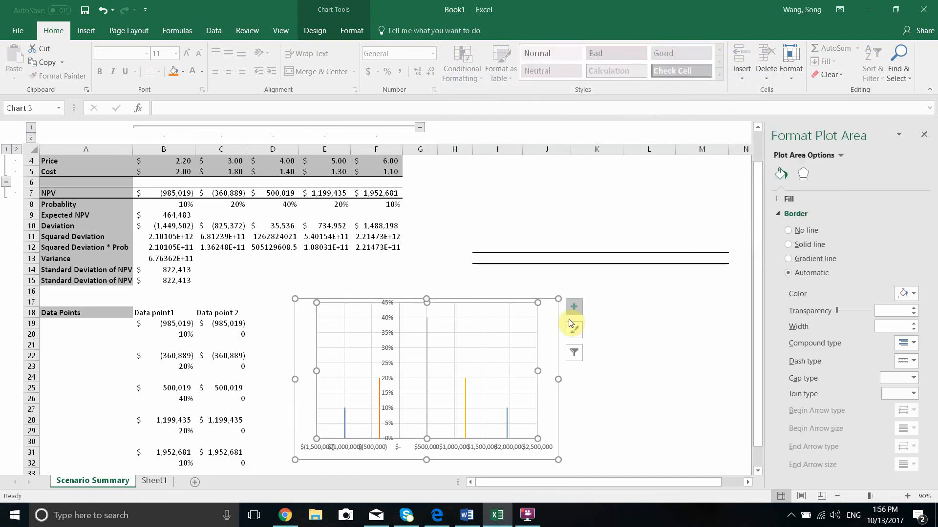
- Move the scatter chart over the data points, starting around A17, and enlarge it to reach column E and about row 33
left_click_drag(549, 318, 297, 325)
scroll(324, 376, "down", 2)
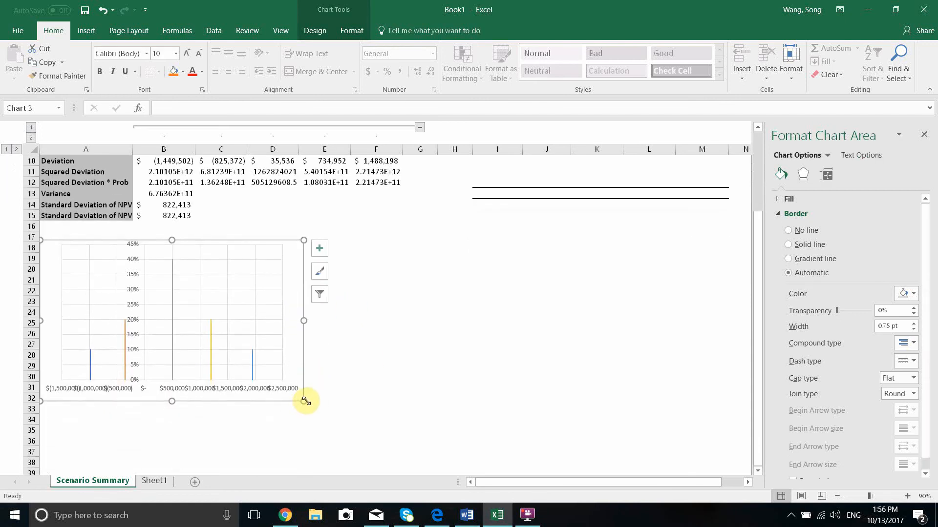
left_click_drag(305, 401, 338, 407)
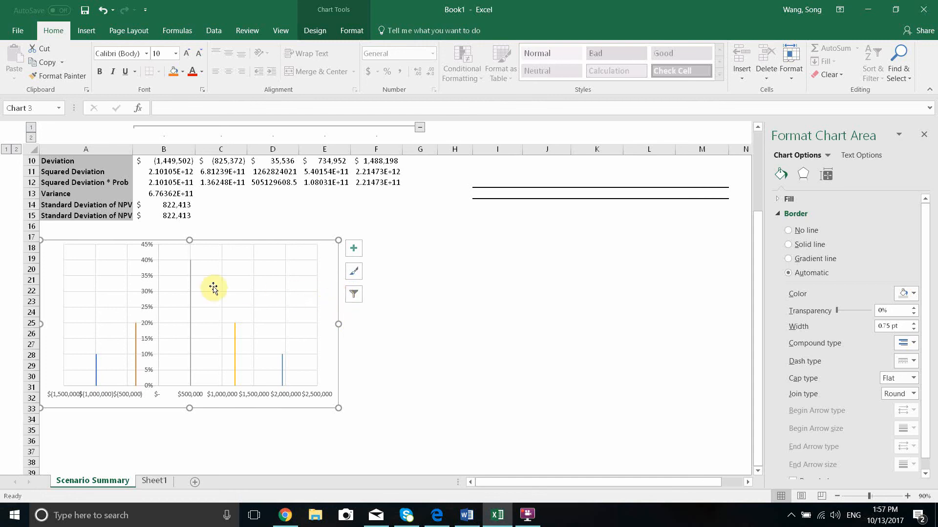
left_click(191, 268)
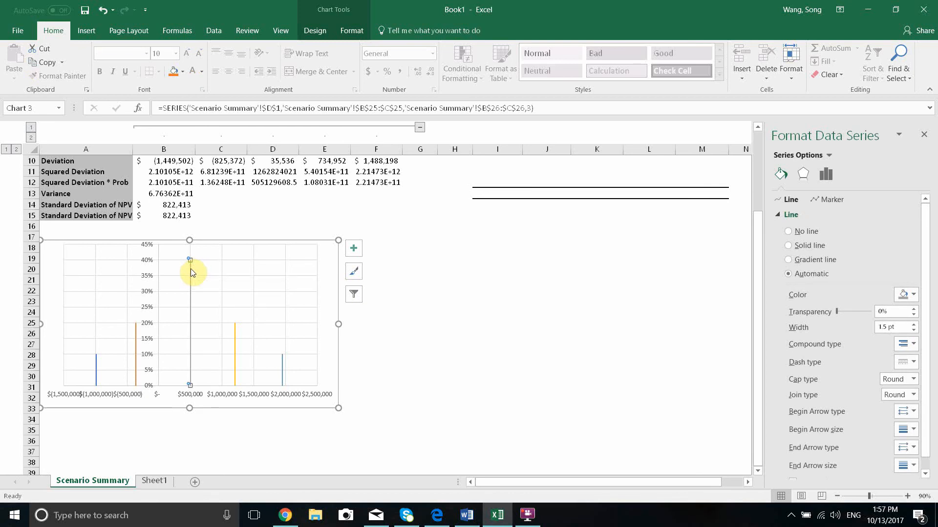
right_click(190, 269)
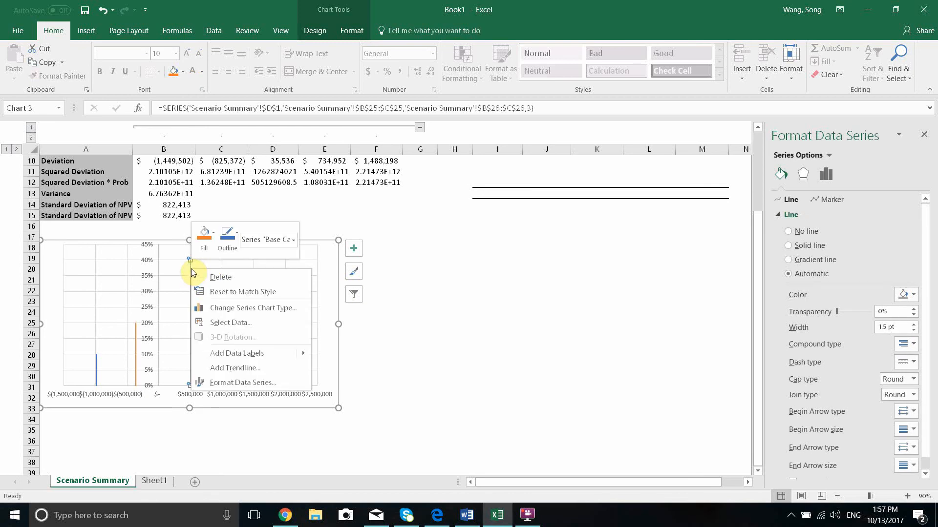
left_click(326, 265)
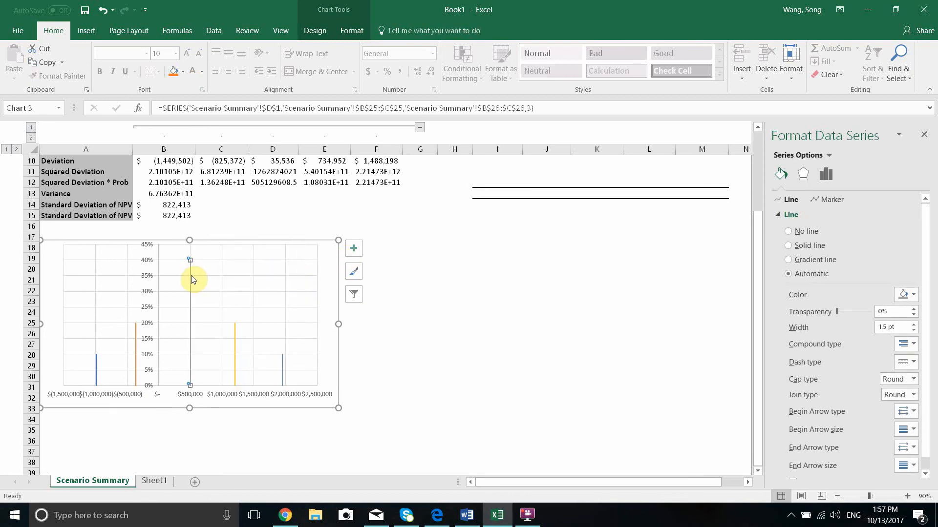
left_click(192, 278)
- Format the Above Average series line with a width of 15 pt and a square cap type
left_click(235, 335)
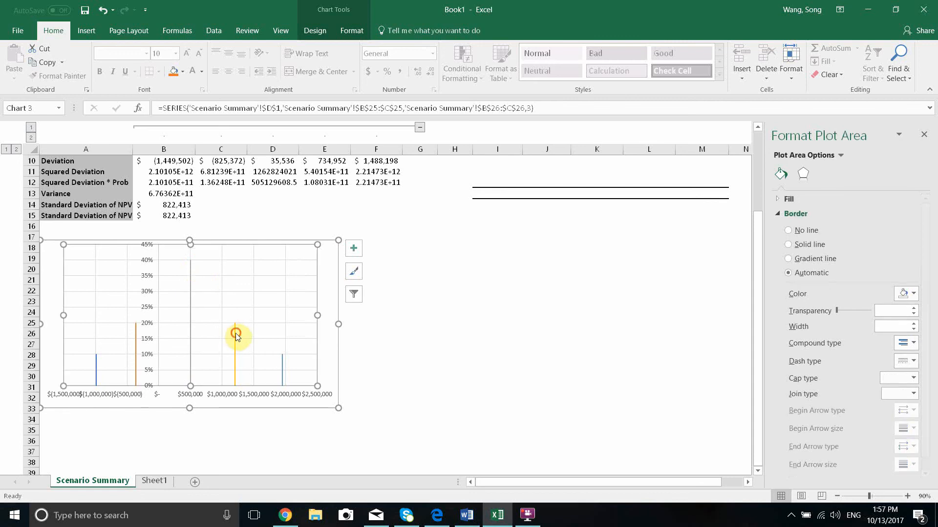
left_click(235, 335)
right_click(236, 336)
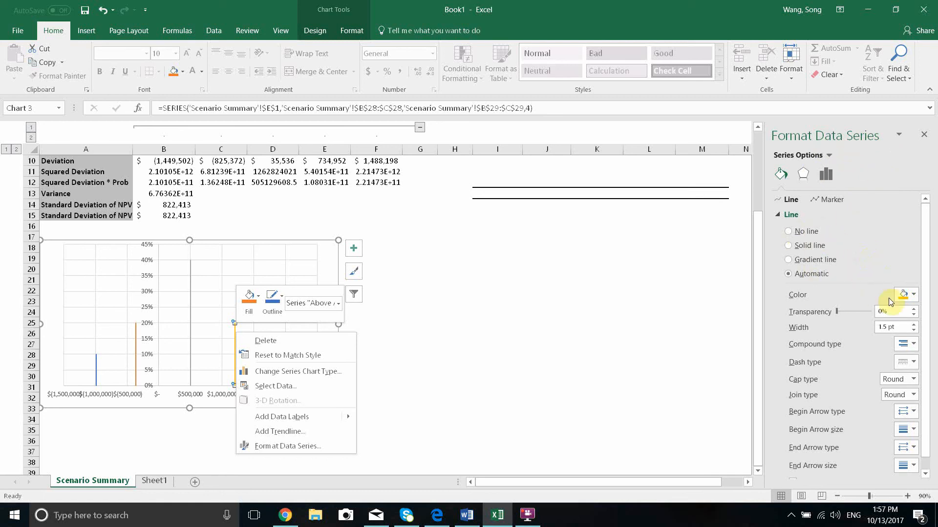
left_click(887, 328)
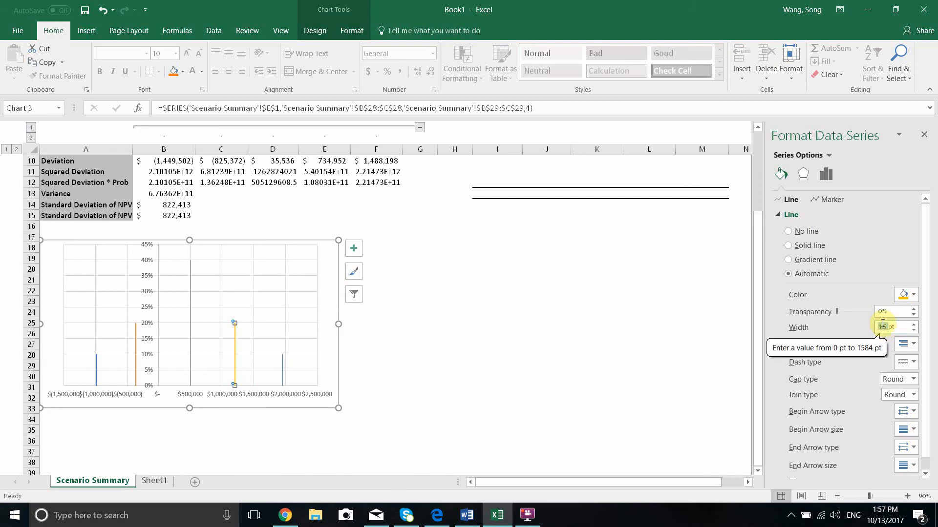
type("15")
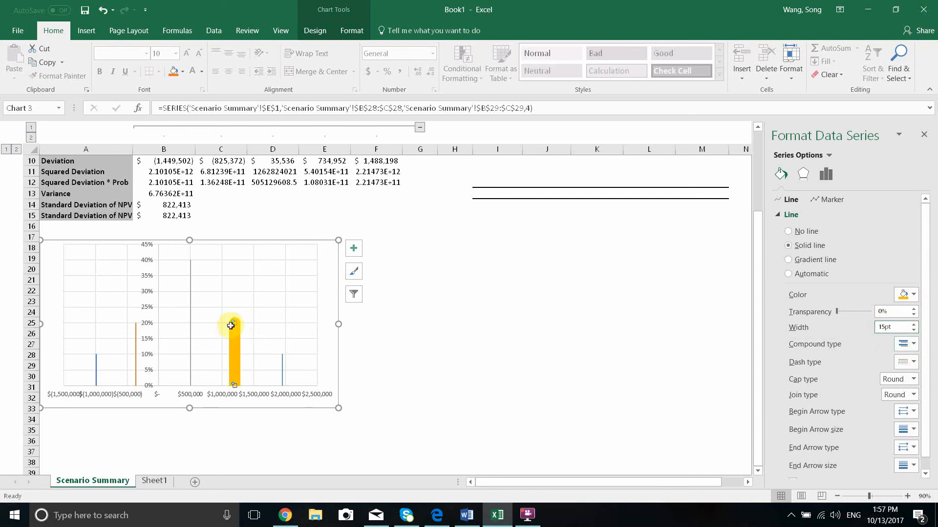
left_click(912, 379)
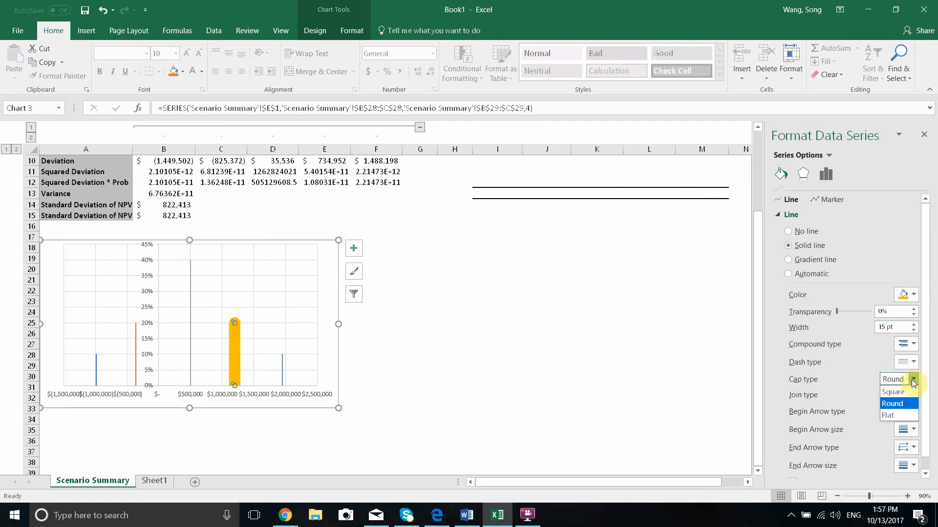
left_click(903, 393)
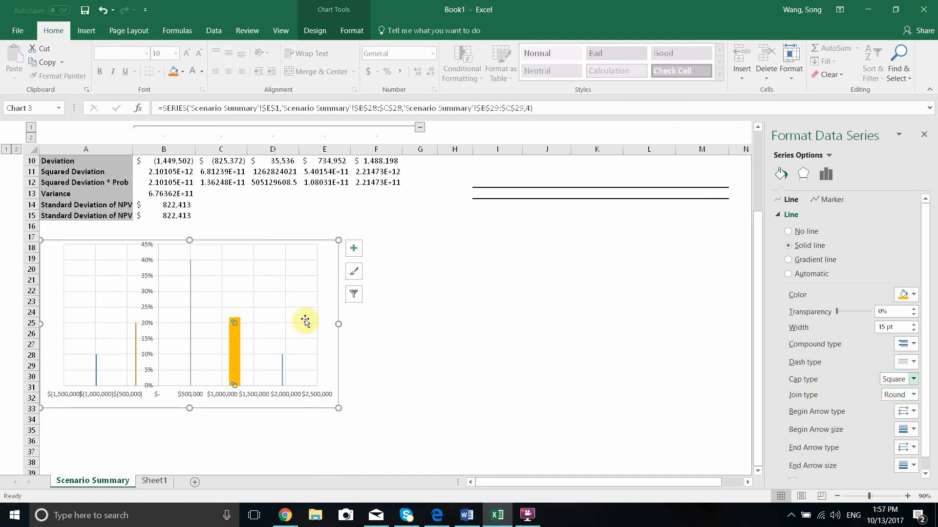
- Format the Best Case series line with a width of 15 pt and a square cap type
left_click(272, 345)
left_click(282, 360)
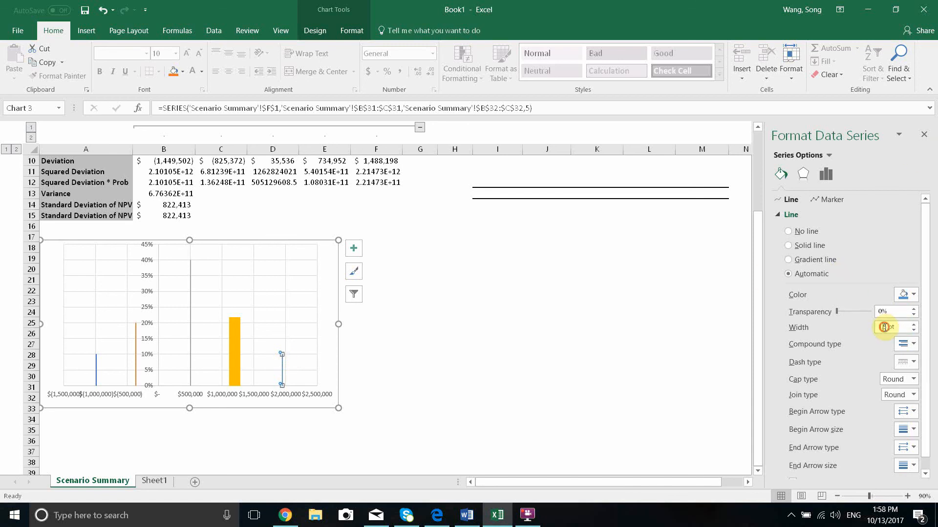
key("Return")
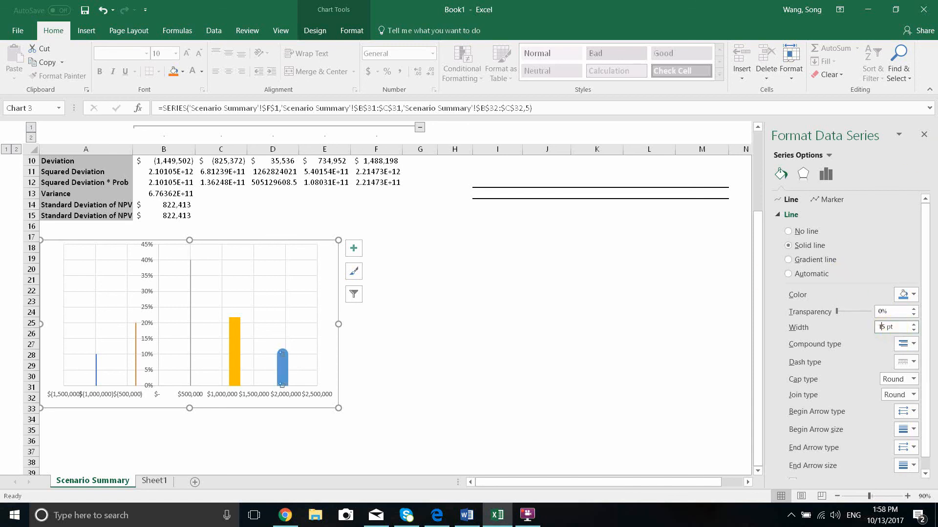
left_click(913, 380)
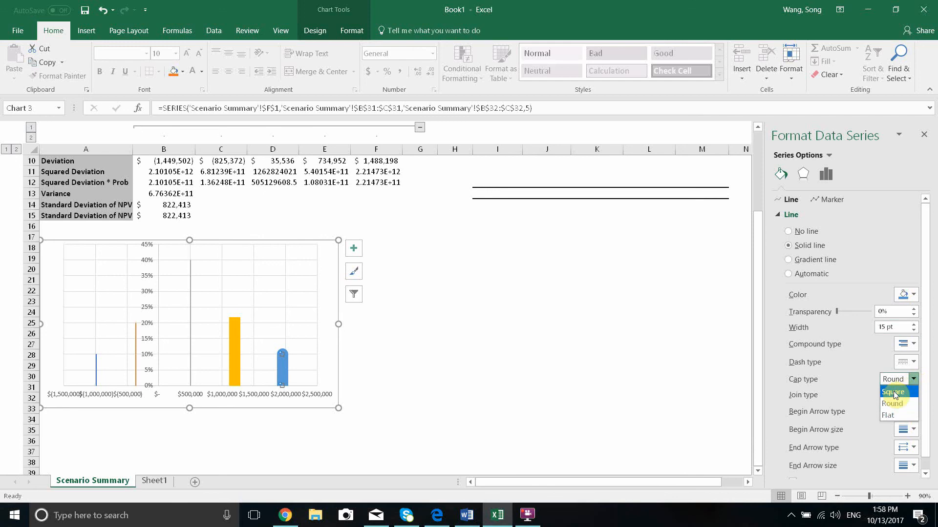
left_click(896, 389)
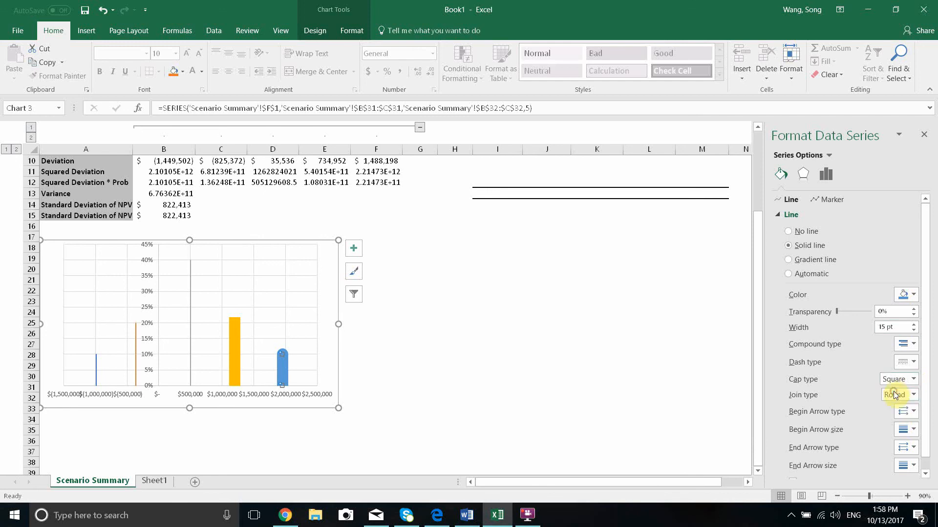
- Format the Base Case series line with a width of 15 pt and a square cap type
left_click(192, 274)
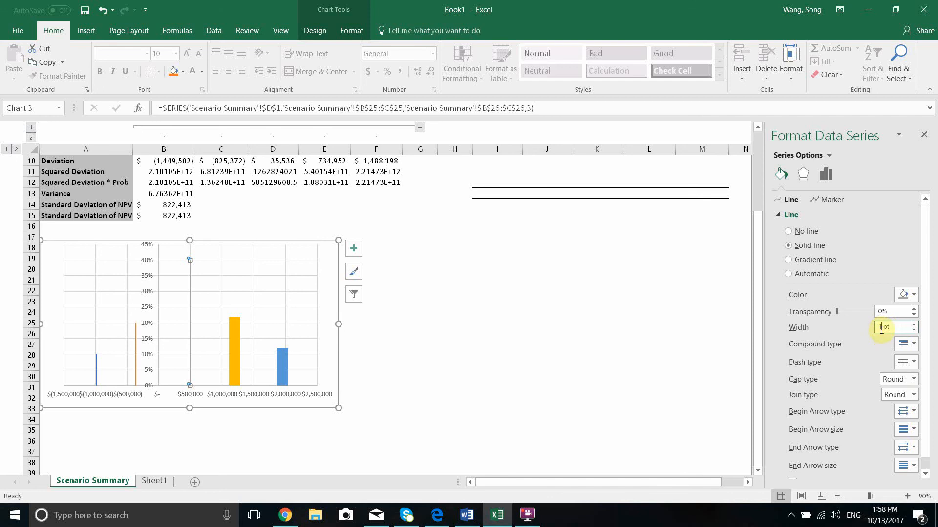
key("Return")
left_click(913, 380)
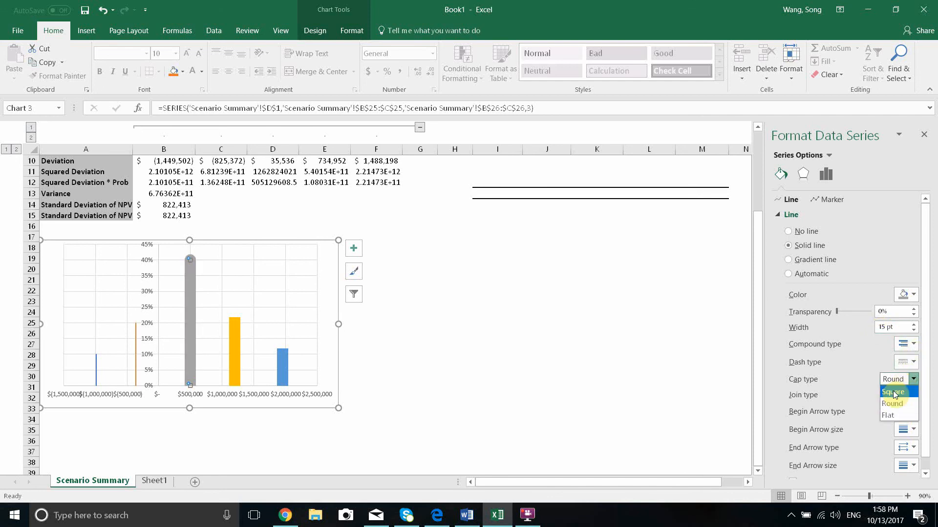
left_click(894, 393)
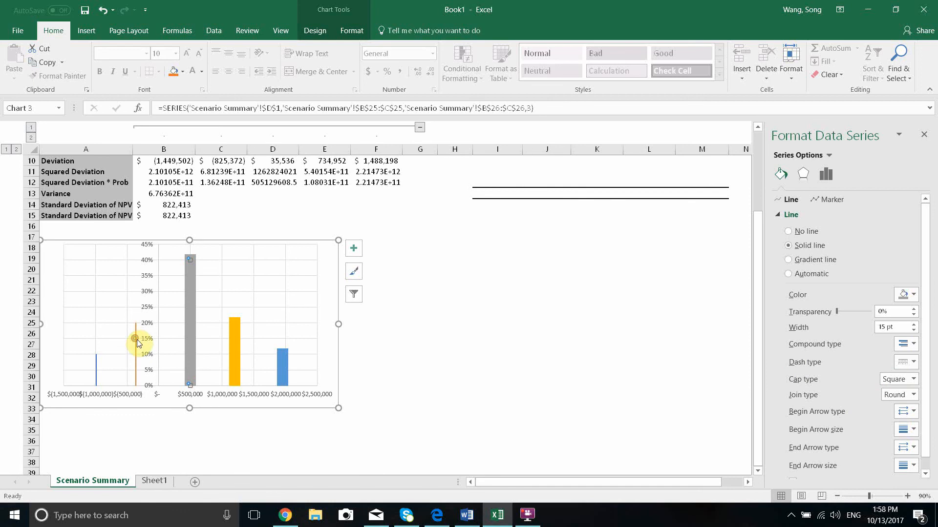
- Format the Worst Case series line with a width of 15 pt and a square cap type
left_click(84, 361)
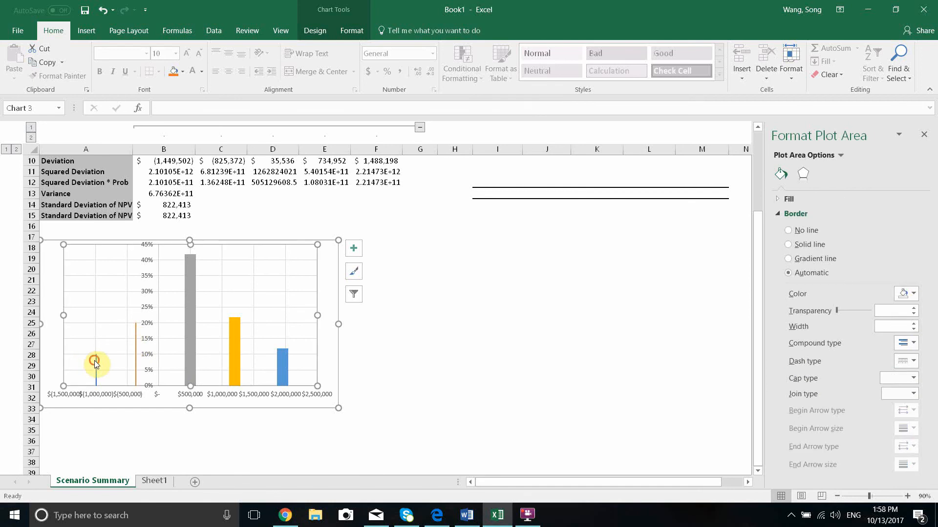
left_click(95, 362)
left_click(96, 362)
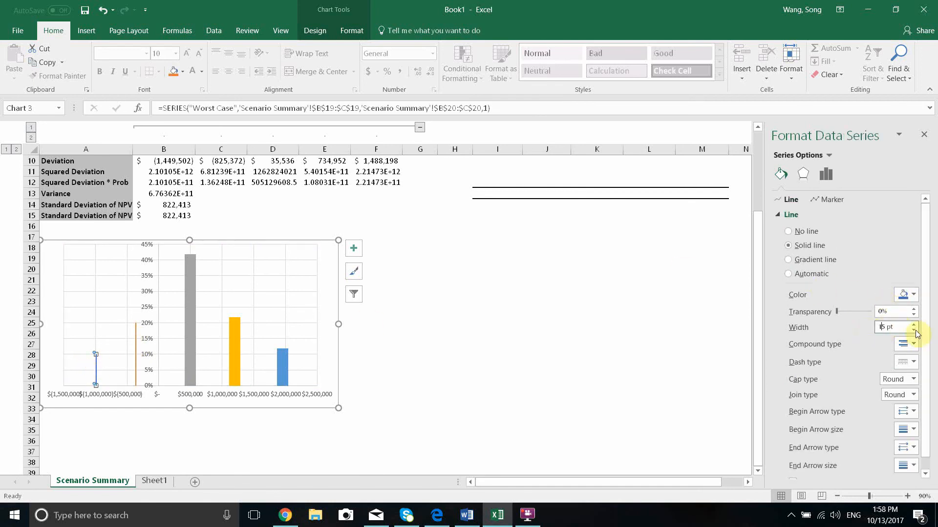
key("Return")
left_click(912, 380)
left_click(894, 394)
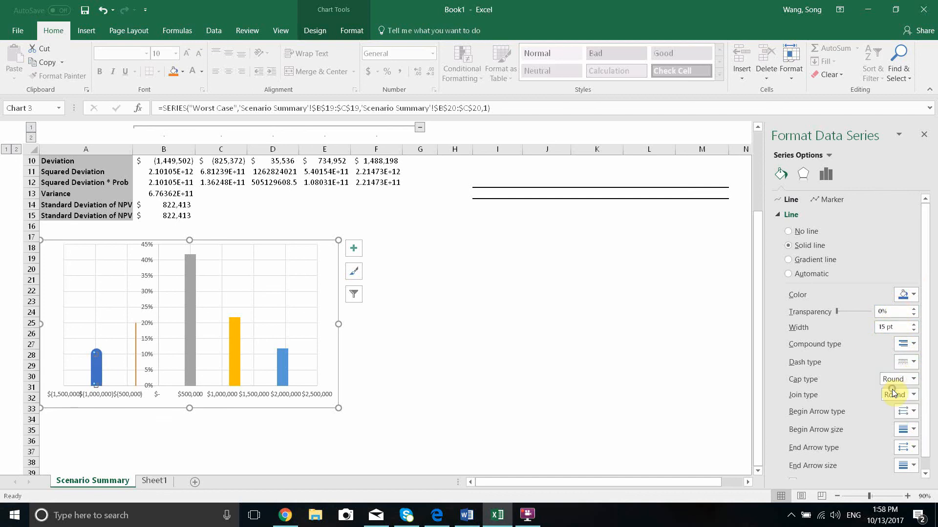
- Format the Below Average series line with a square cap type and a width of 15 pt
left_click(136, 357)
left_click(912, 380)
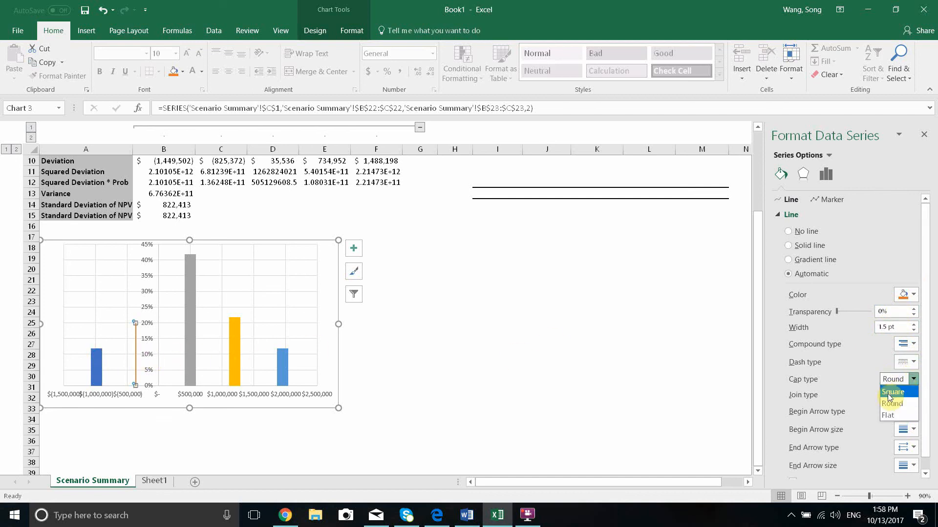
left_click(891, 395)
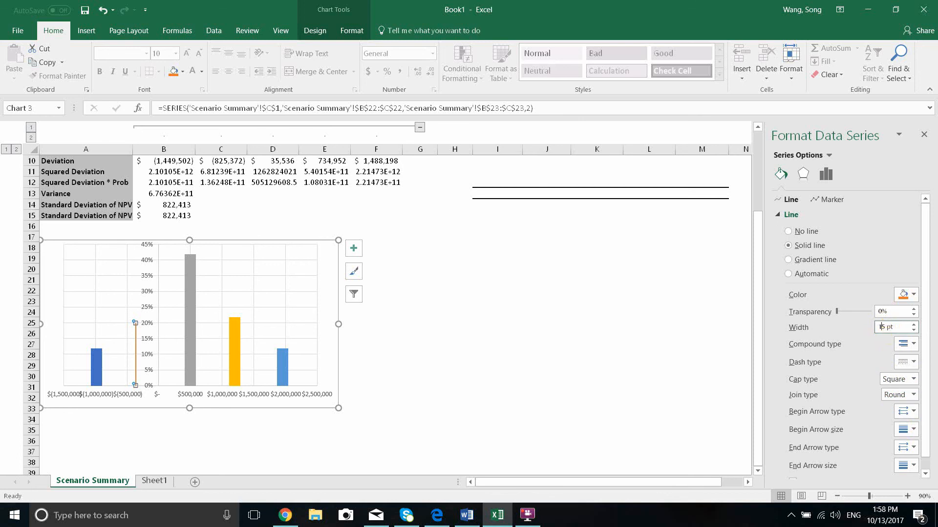
key("Return")
left_click(325, 264)
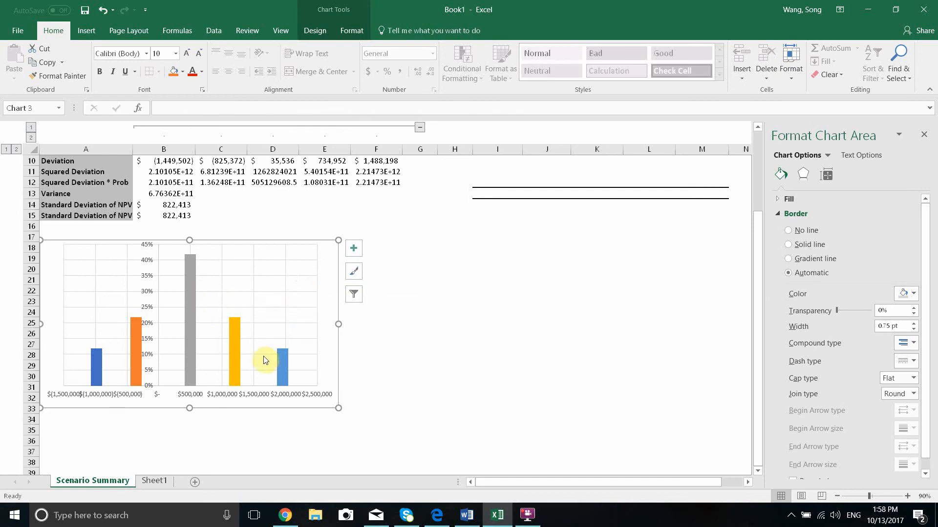
left_click(192, 289)
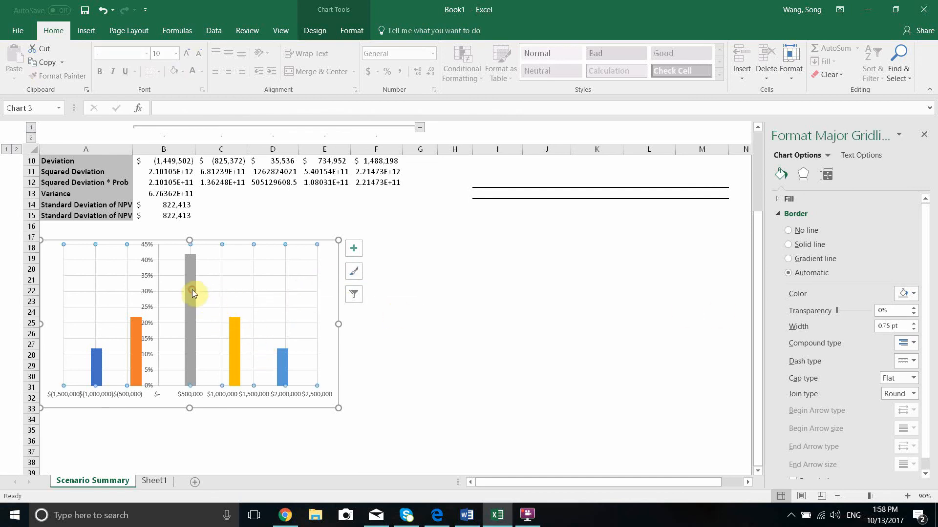
left_click(910, 279)
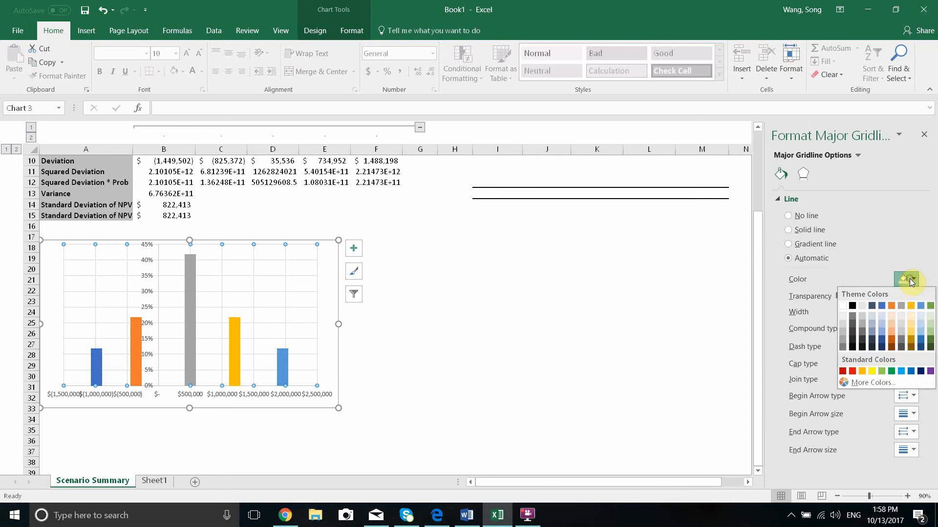
left_click(931, 334)
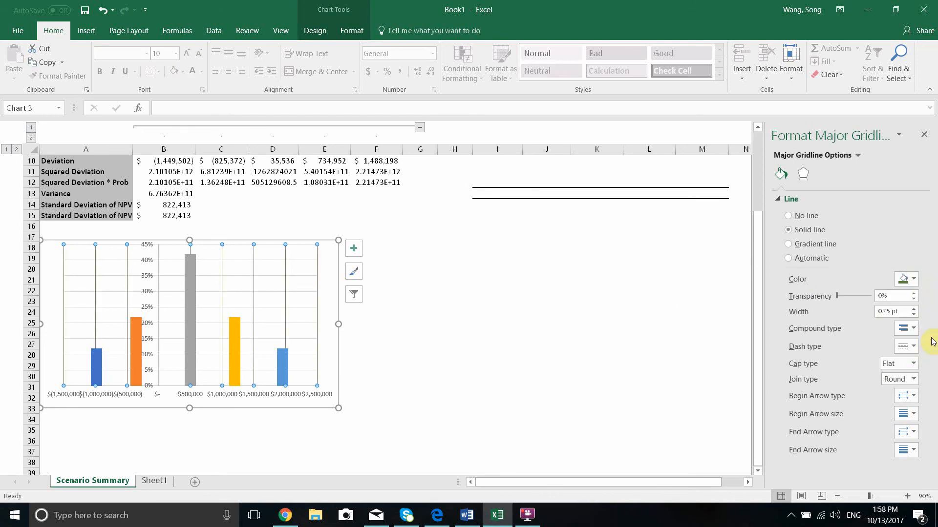
key("ctrl+z")
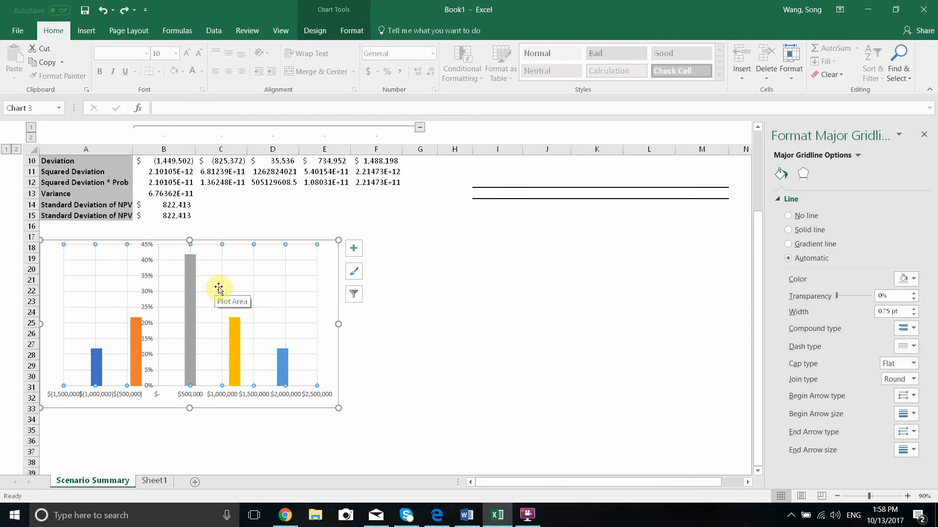
- Change the line colour of the Base Case series to dark green
left_click(189, 274)
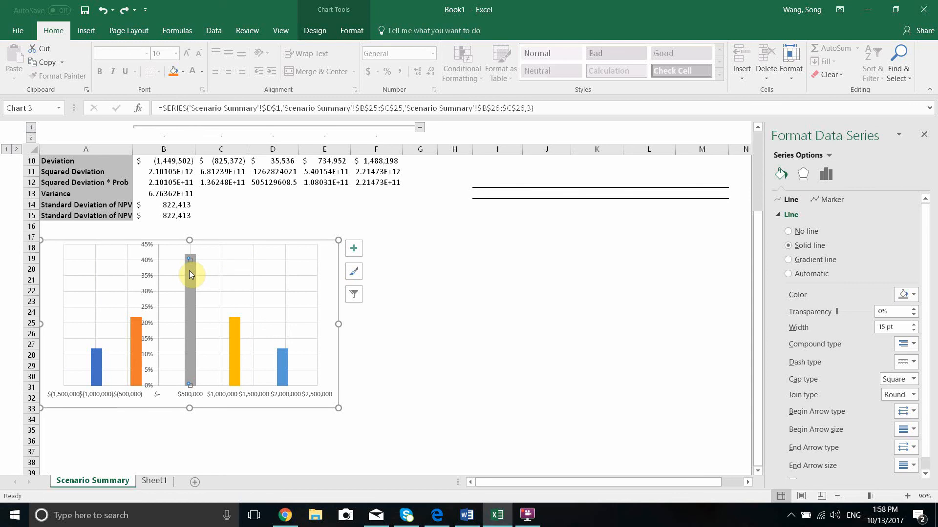
left_click(190, 273)
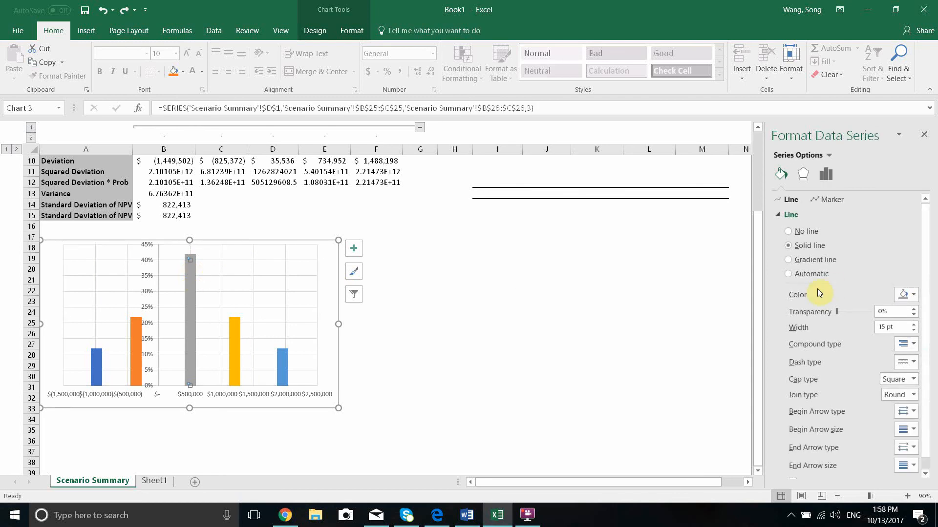
left_click(189, 274)
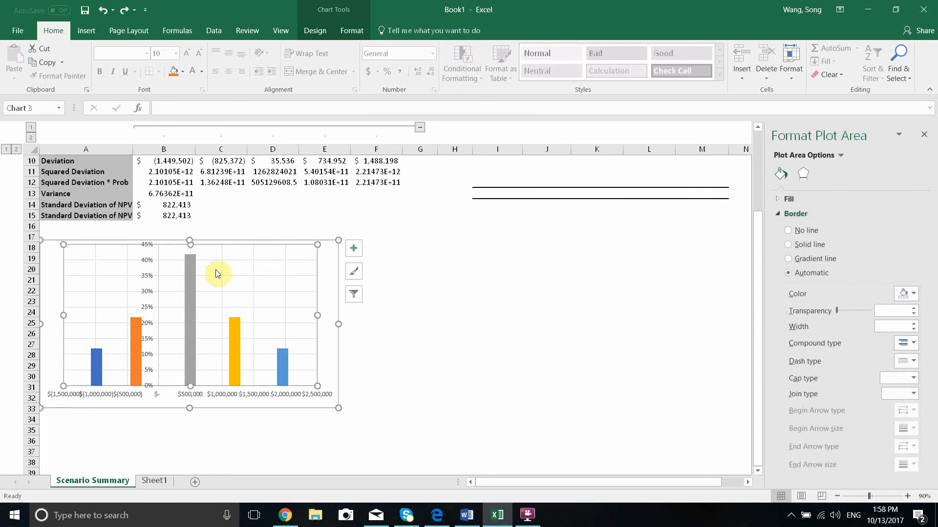
left_click(189, 277)
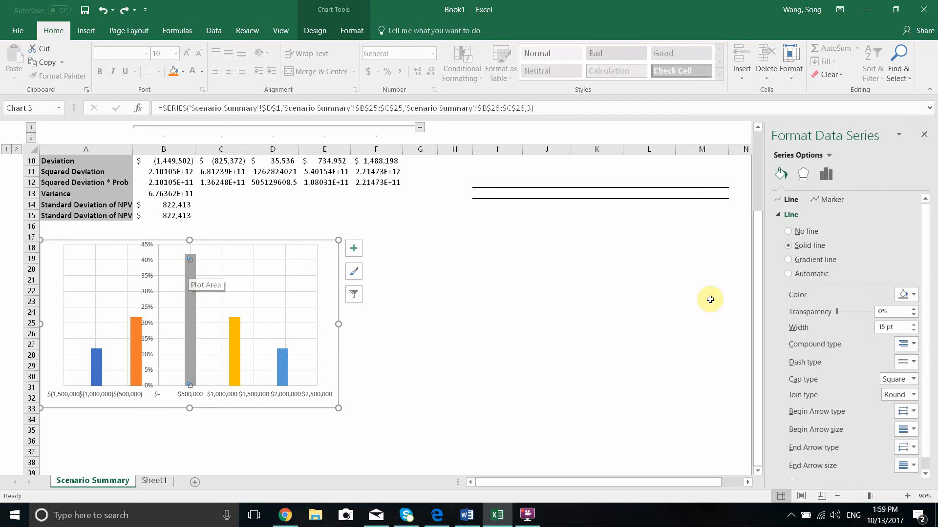
left_click(912, 296)
left_click(930, 358)
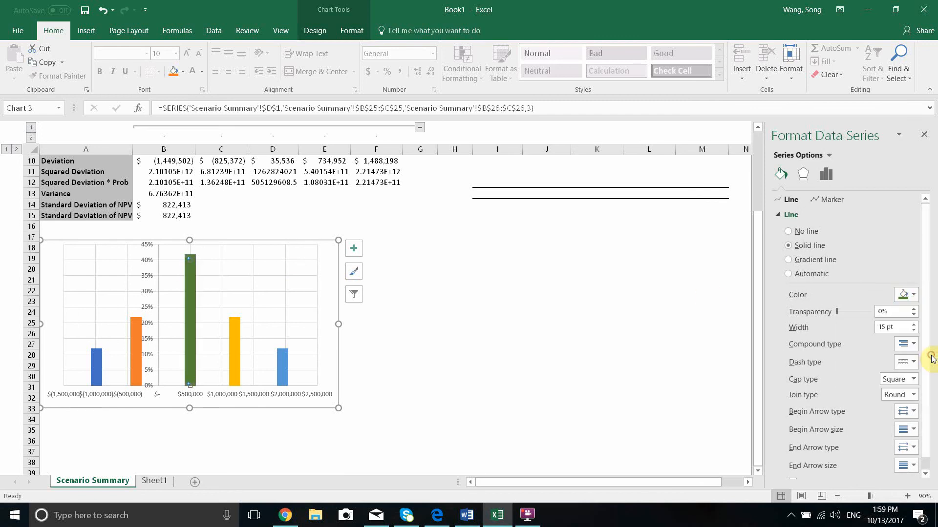
left_click(284, 356)
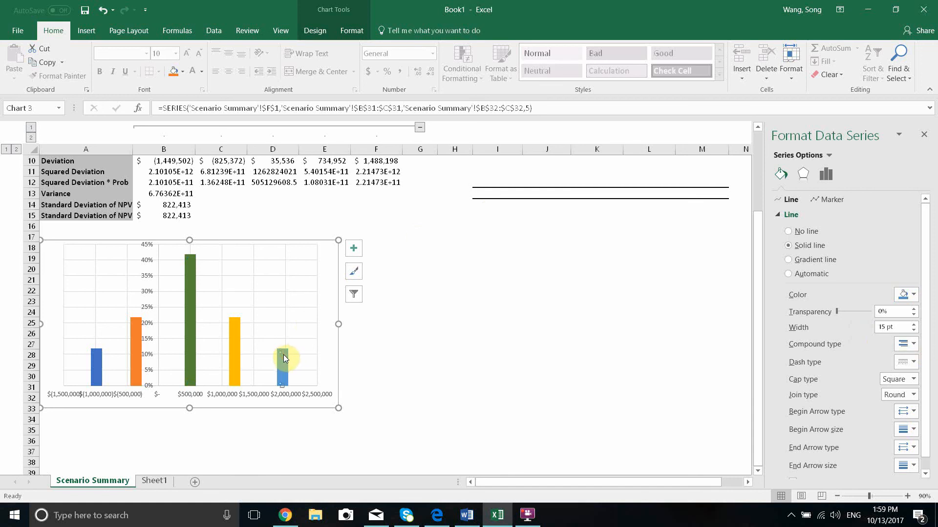
left_click(283, 361)
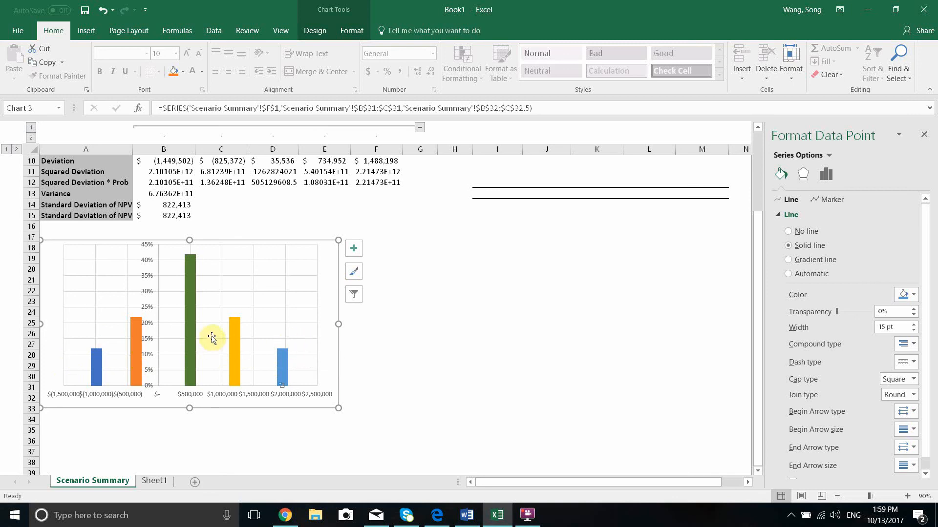
left_click(324, 254)
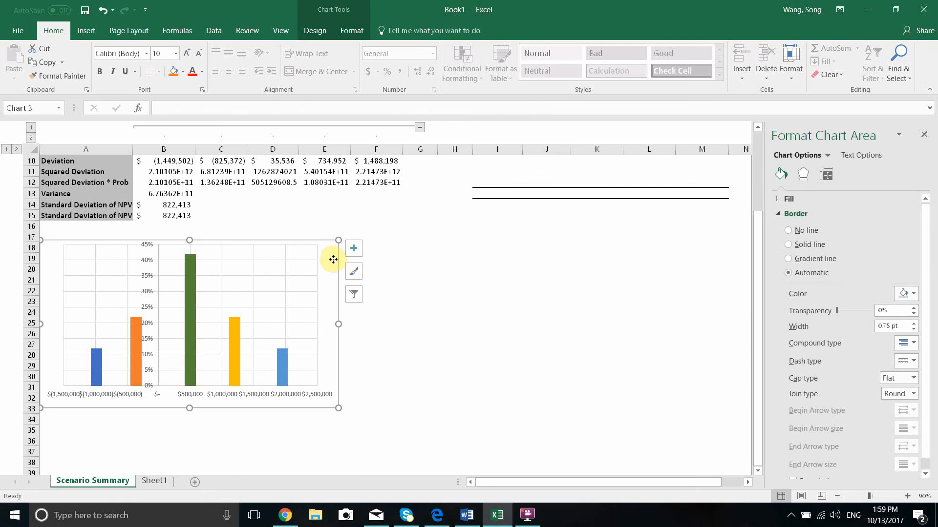
double_click(333, 262)
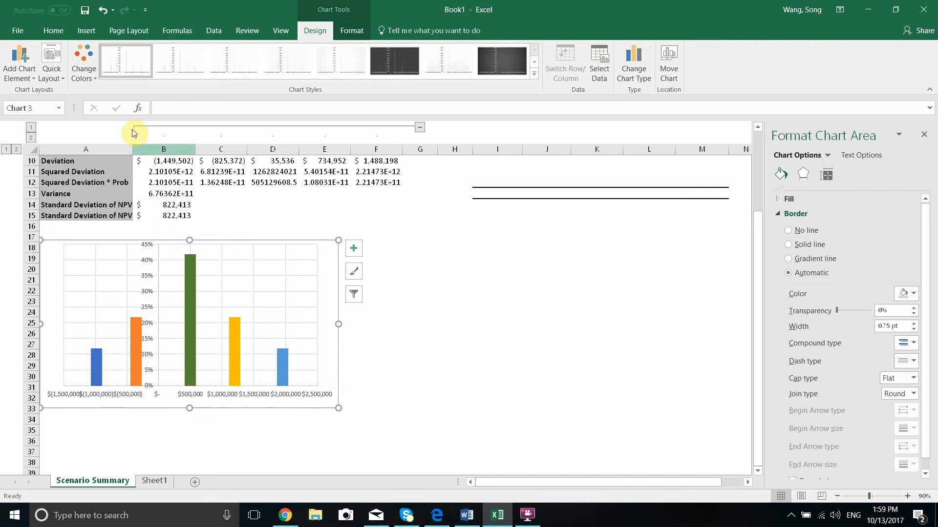
left_click(438, 299)
left_click(409, 256)
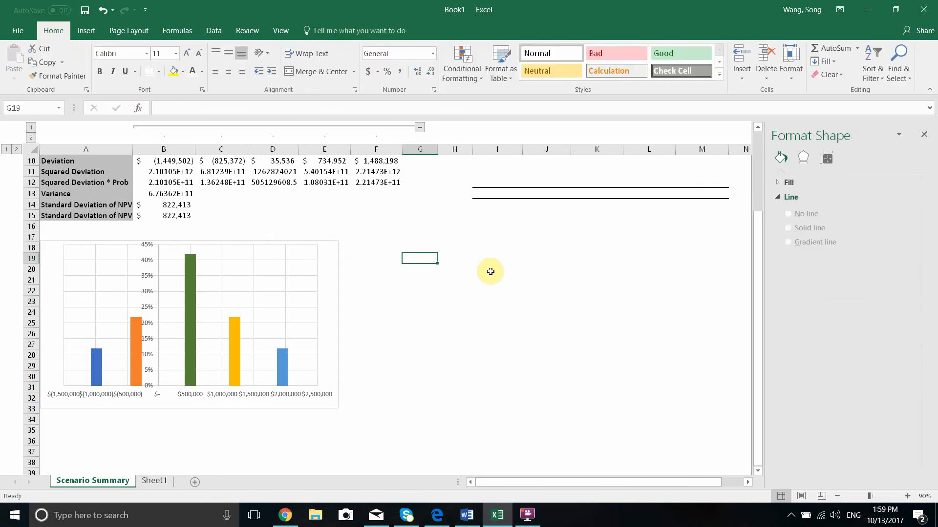
left_click(511, 286)
left_click(568, 262)
left_click(488, 335)
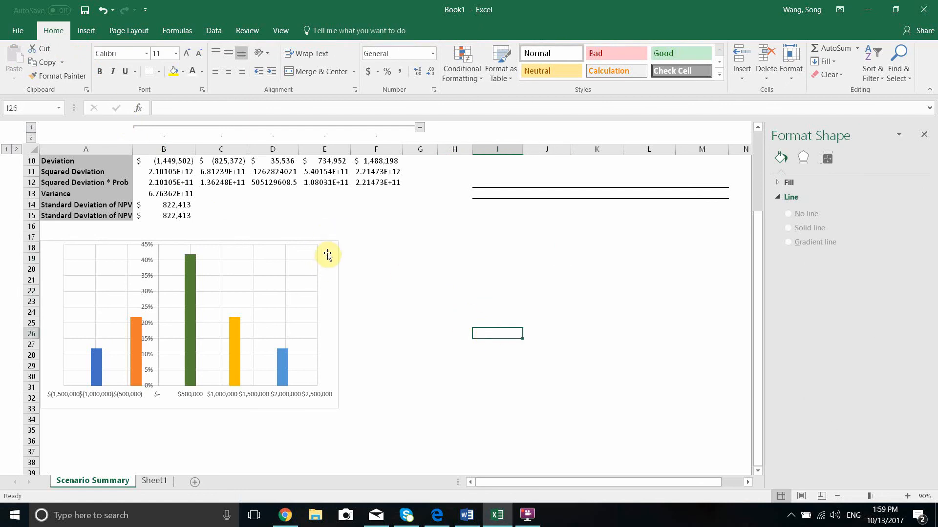
- Apply the first quick layout, with chart title, axis titles and legend, and enlarge the chart to reach column H and about row 35
left_click(328, 253)
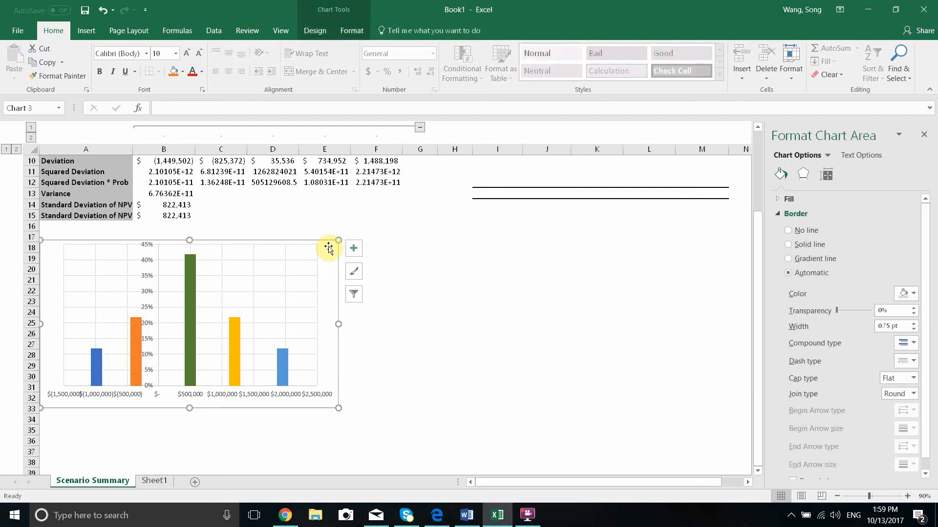
double_click(329, 249)
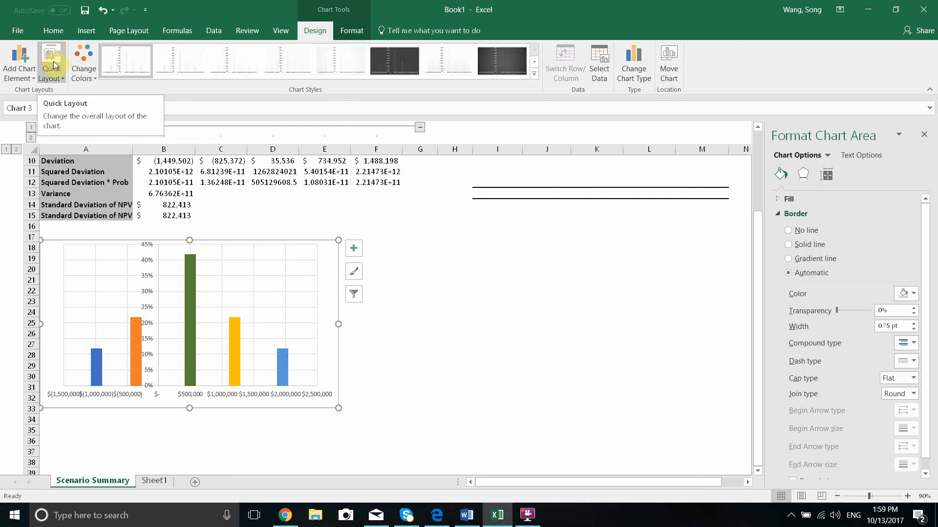
left_click(58, 76)
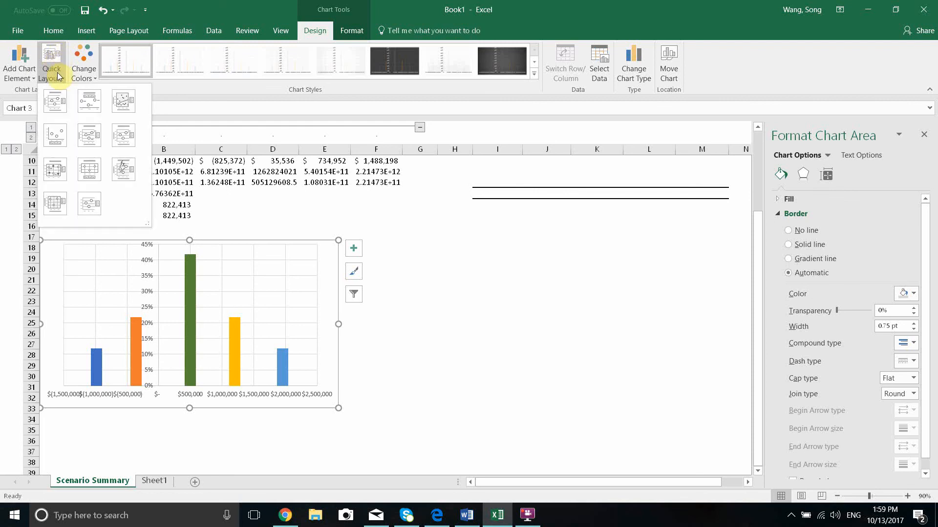
left_click(51, 105)
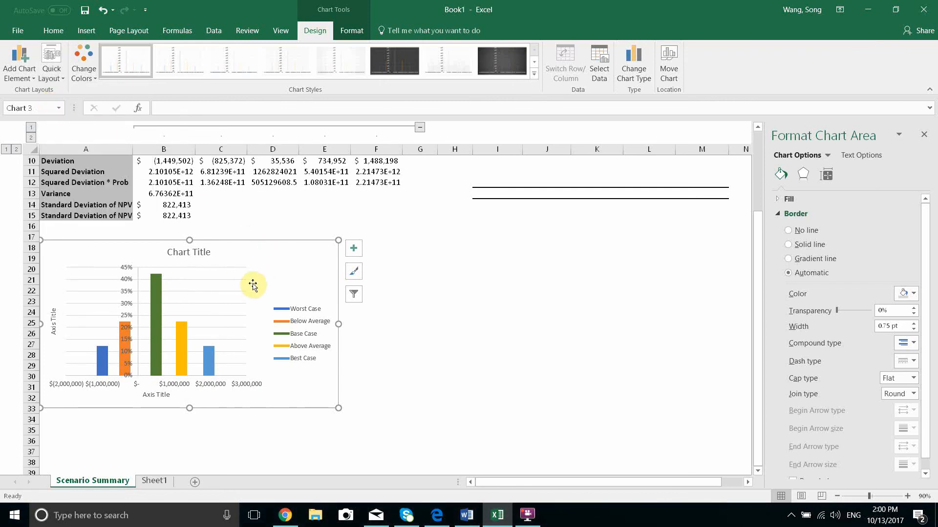
left_click(177, 252)
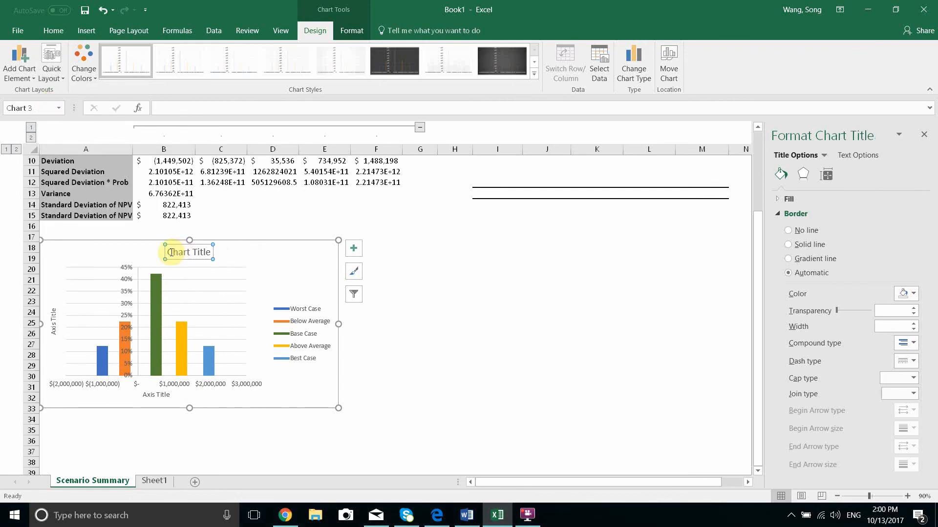
left_click_drag(338, 408, 455, 435)
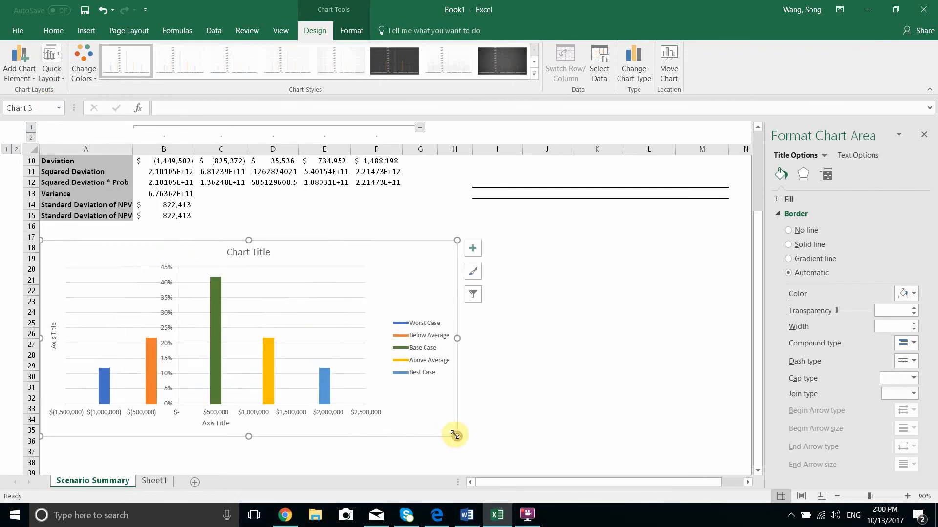
- Replace the chart title with "Scenario Analysis of NPV"
left_click(235, 251)
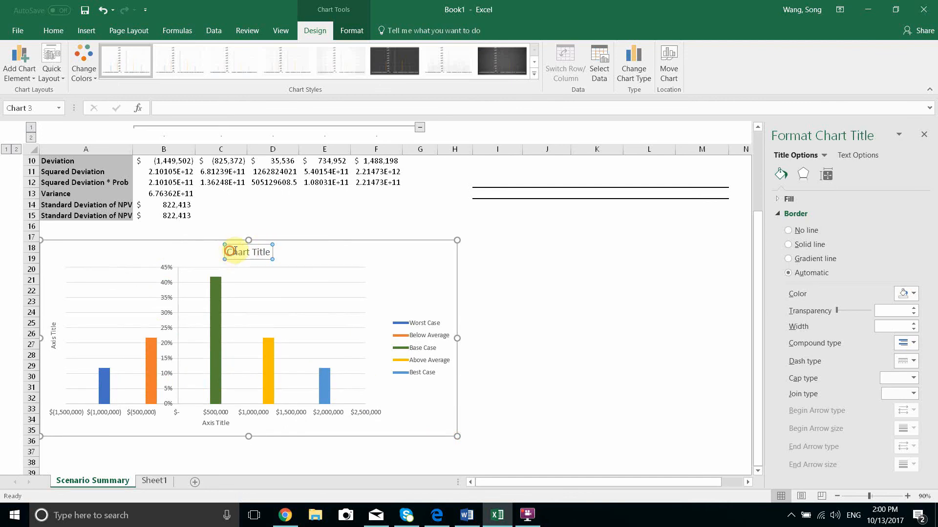
left_click_drag(235, 251, 269, 252)
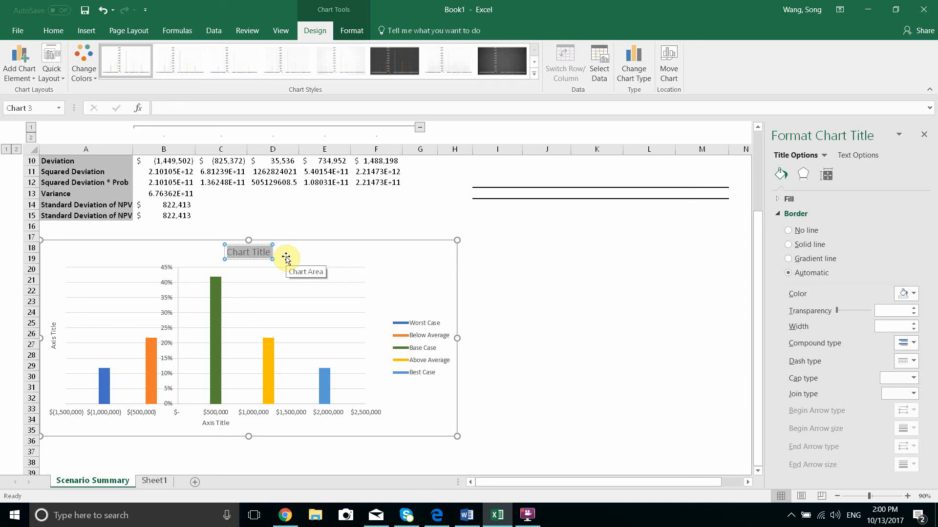
type("S")
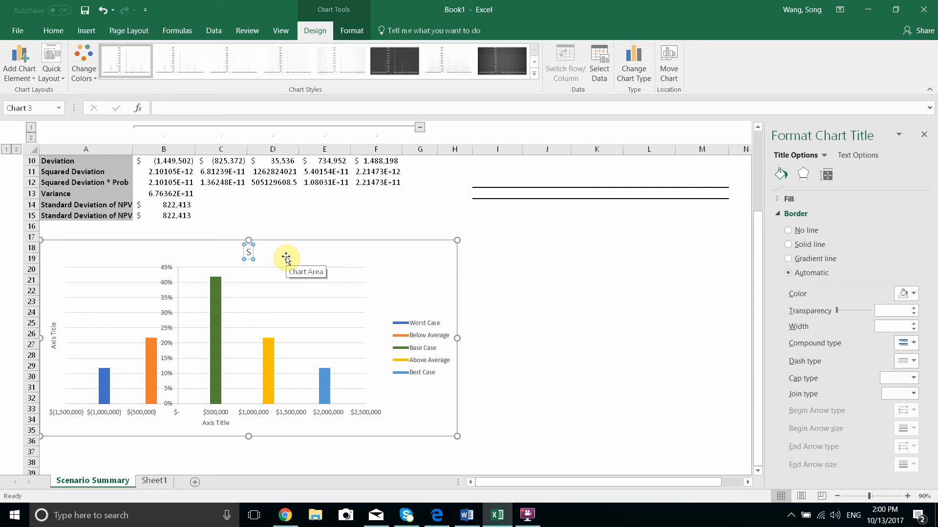
type("cenario Analysis")
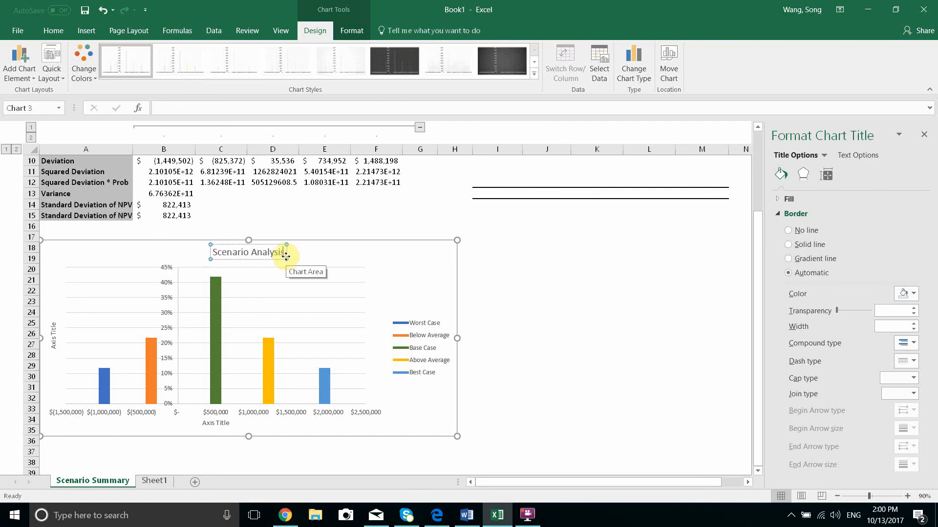
type(" of NPV")
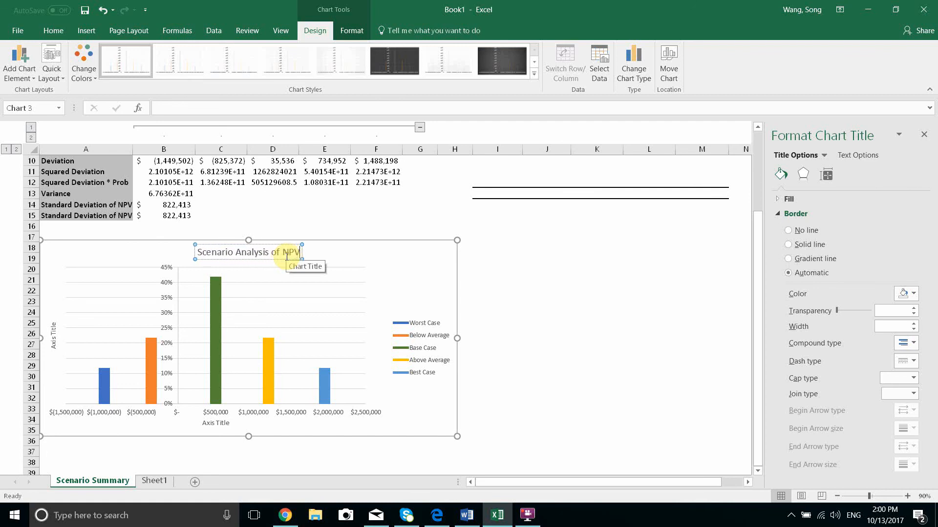
- Replace the vertical axis title with "NPV"
left_click(54, 325)
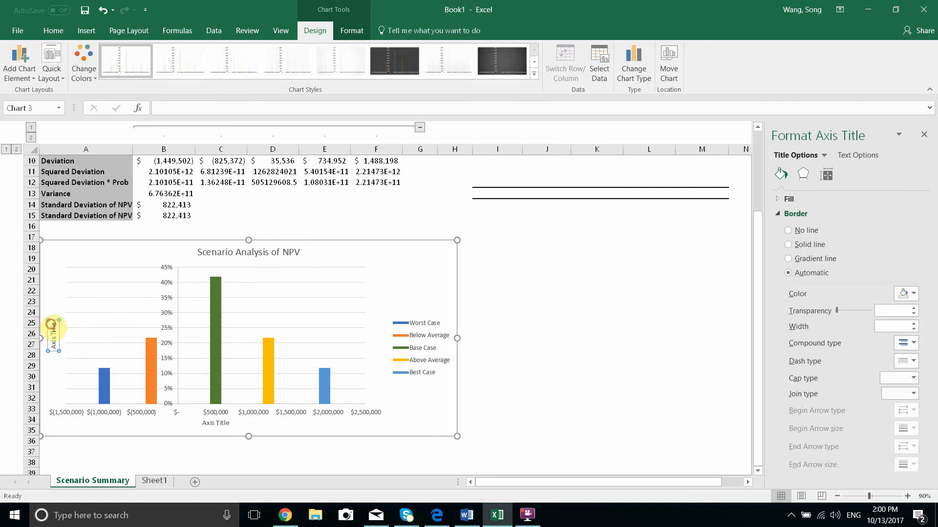
left_click_drag(50, 325, 71, 348)
type("NPV")
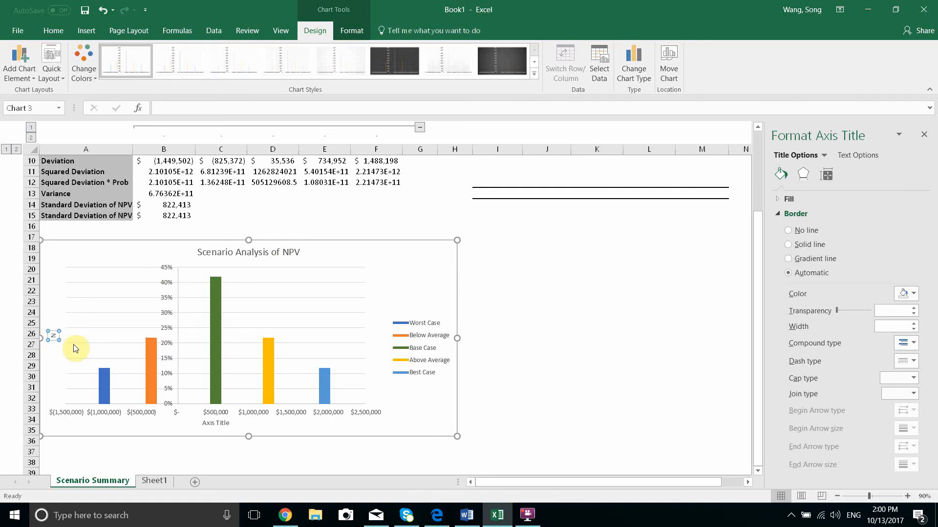
- Replace the chart's vertical axis title with "Probabilities"
left_click(220, 424)
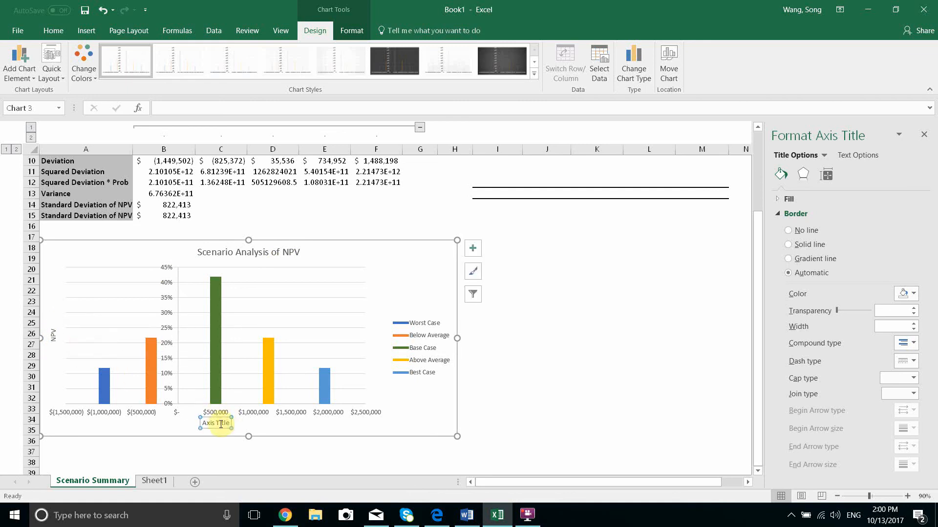
left_click(52, 334)
left_click_drag(54, 334, 52, 329)
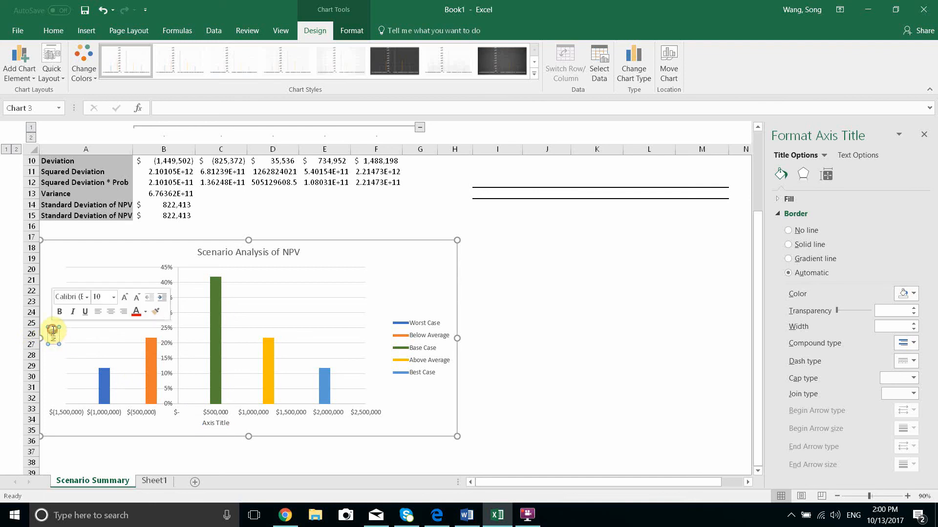
key("BackSpace")
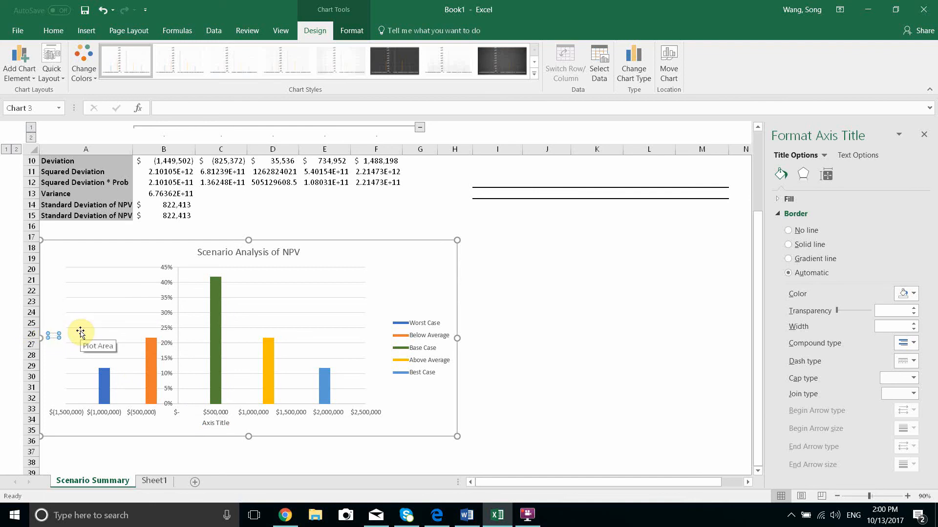
type("Probabilities")
- Replace the chart's horizontal axis title with "NPVS"
left_click(213, 425)
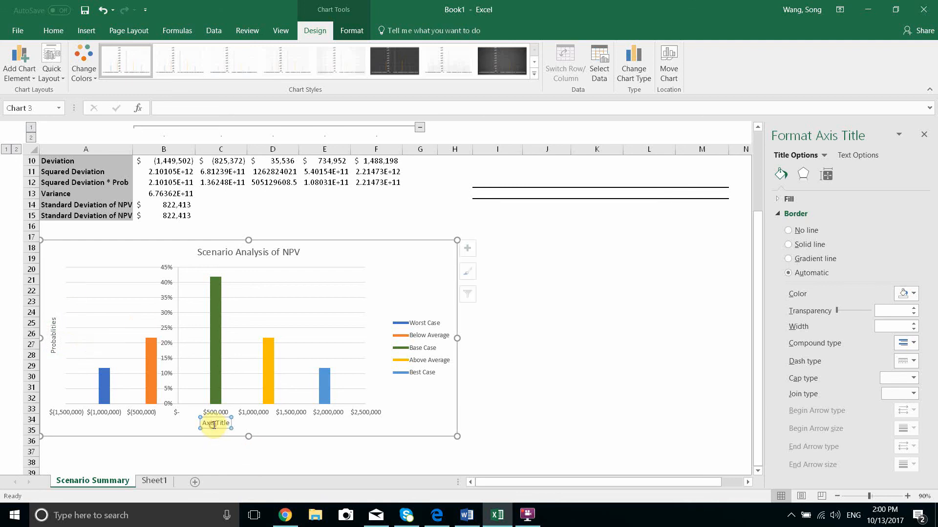
left_click_drag(203, 424, 234, 424)
type("NPVS")
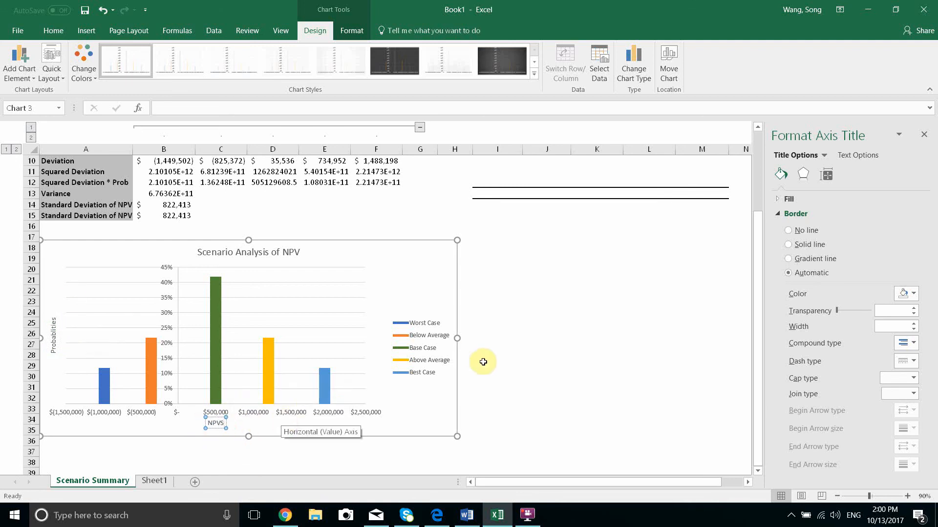
- Try the Top Right and Bottom legend positions, settle on Top, and close the legend formatting options
left_click(423, 325)
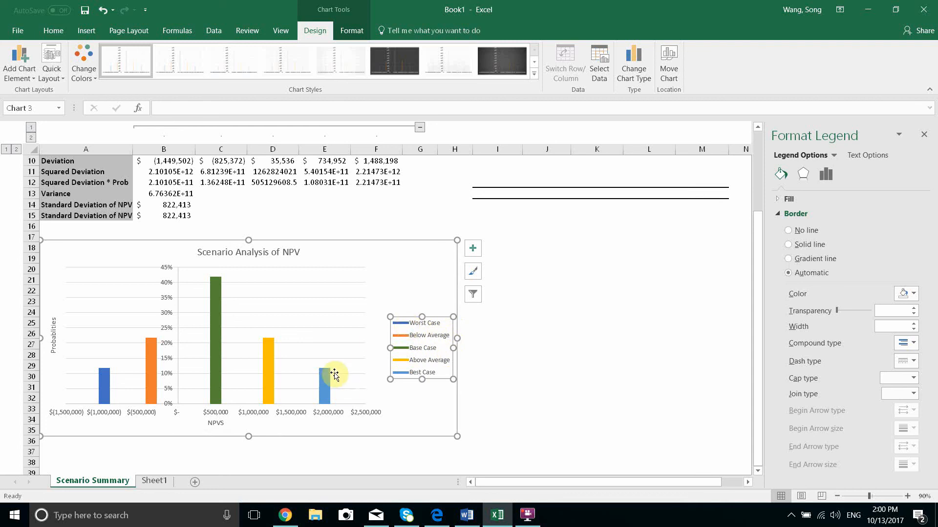
right_click(414, 336)
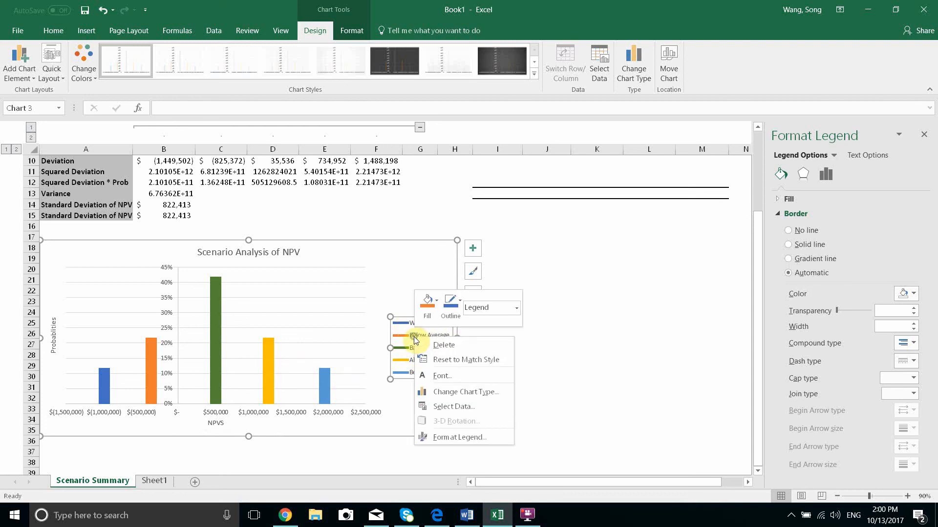
left_click(452, 436)
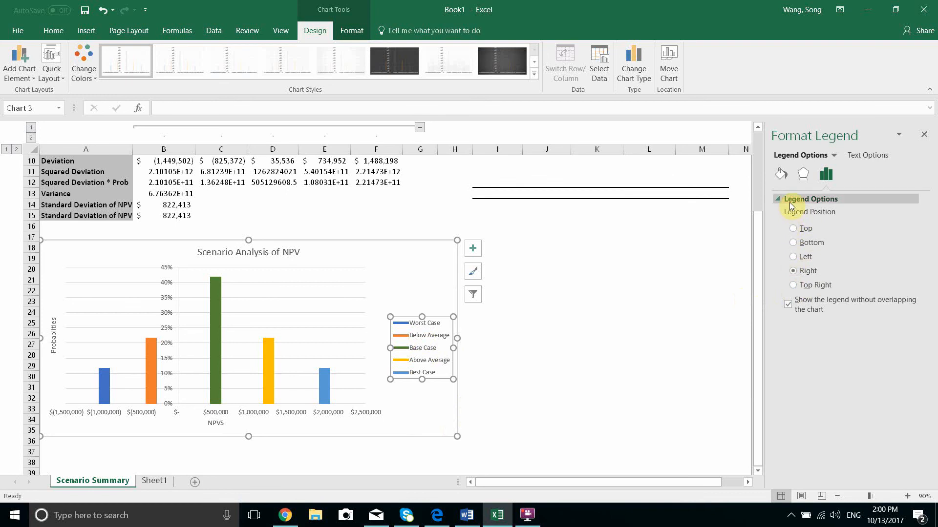
left_click(793, 286)
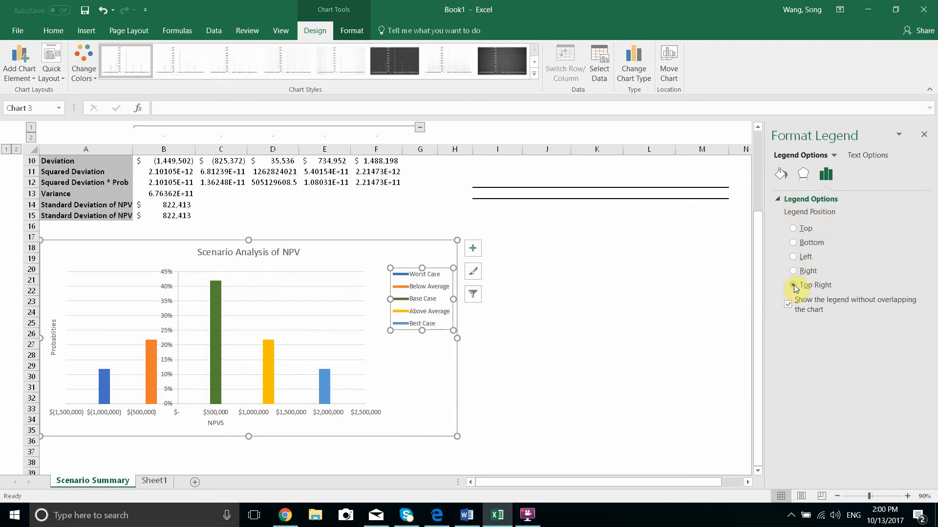
left_click(793, 243)
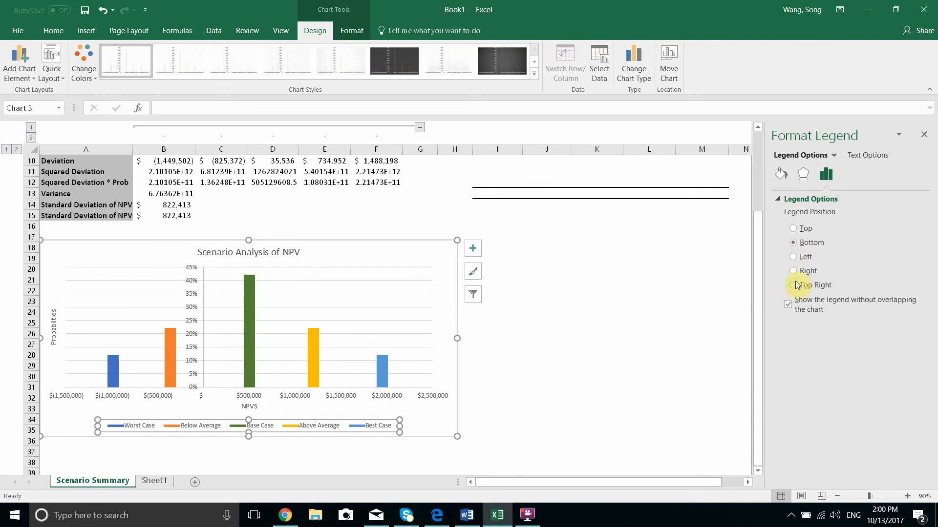
left_click(794, 229)
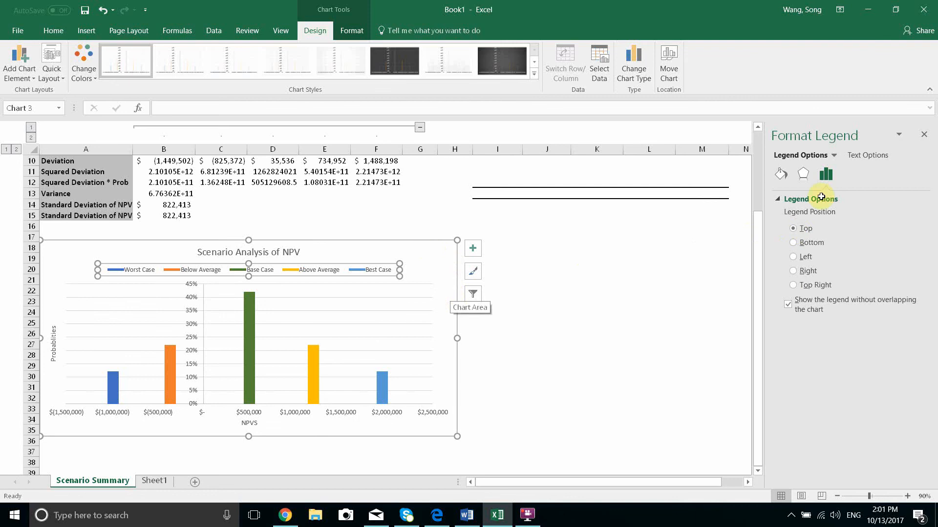
left_click(924, 136)
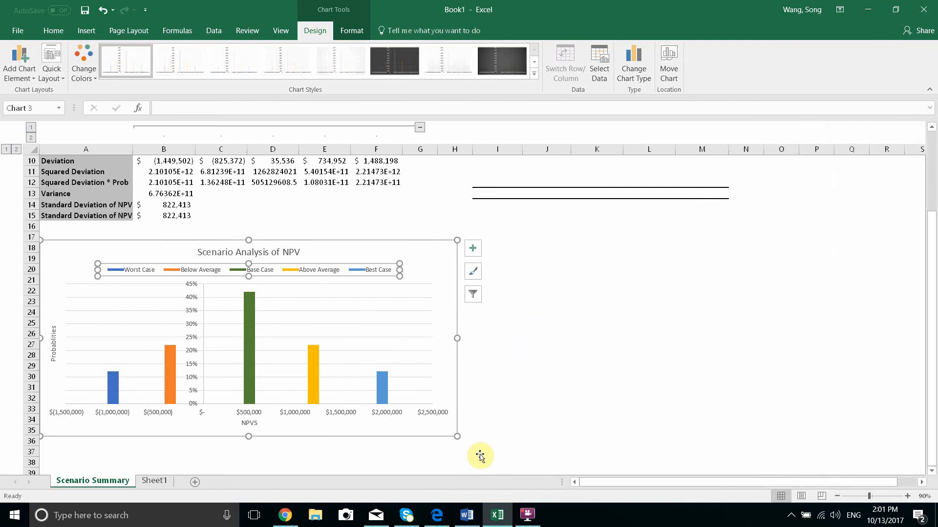
- Test the chart by setting the Best Case NPV in F7 to 3,900,000, and undo that change
left_click(839, 496)
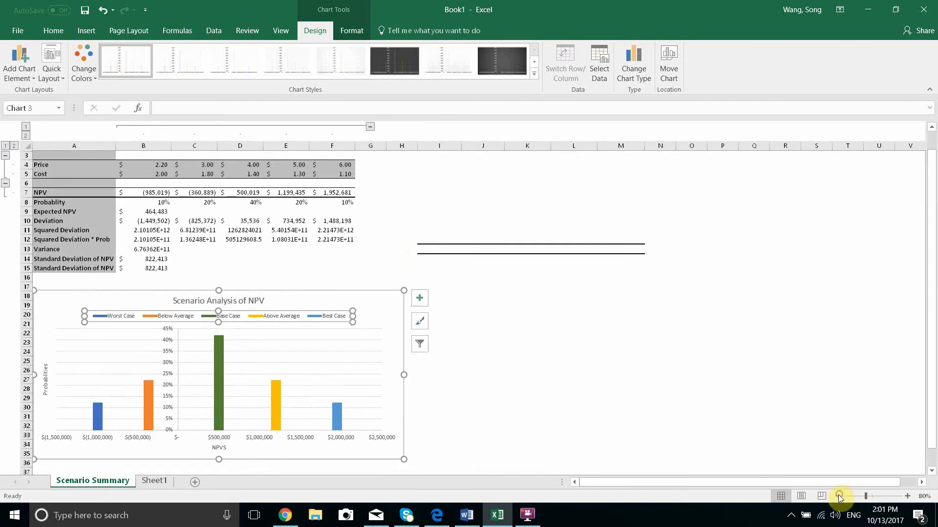
left_click(327, 192)
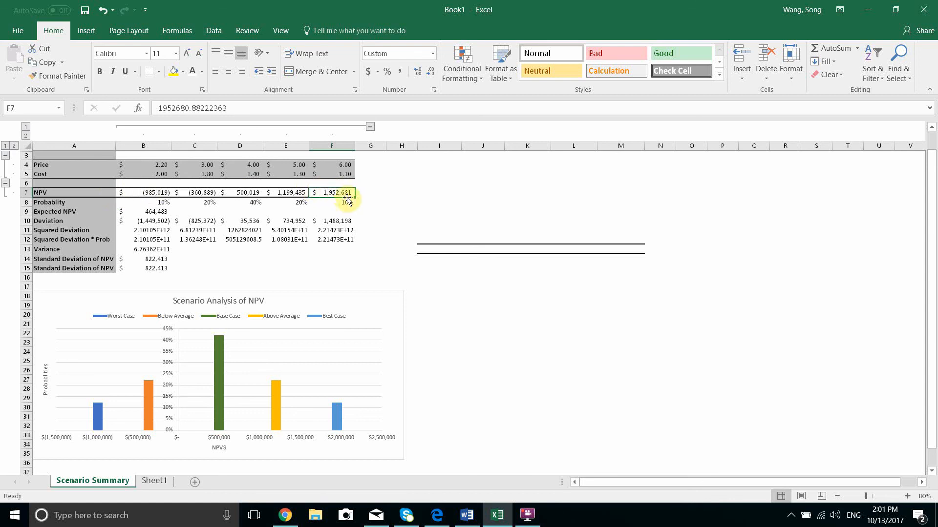
scroll(352, 204, "up", 1)
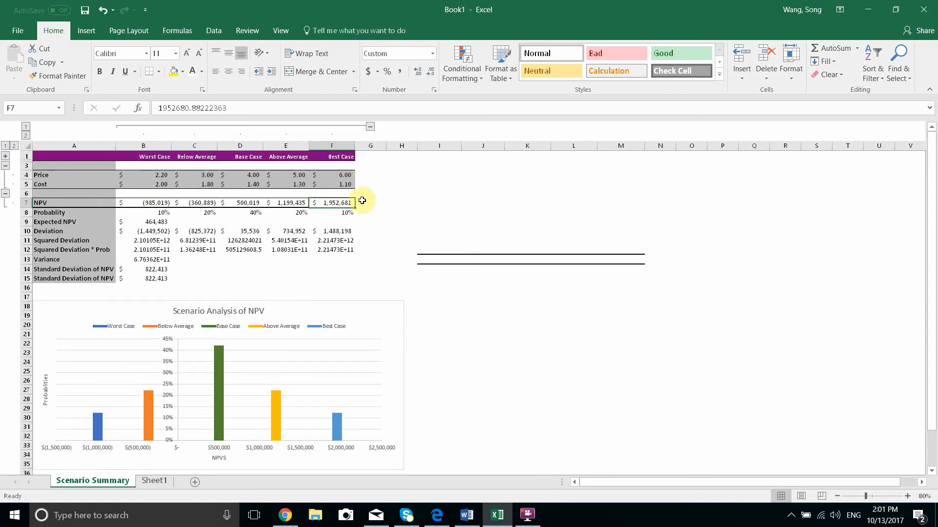
type("3,")
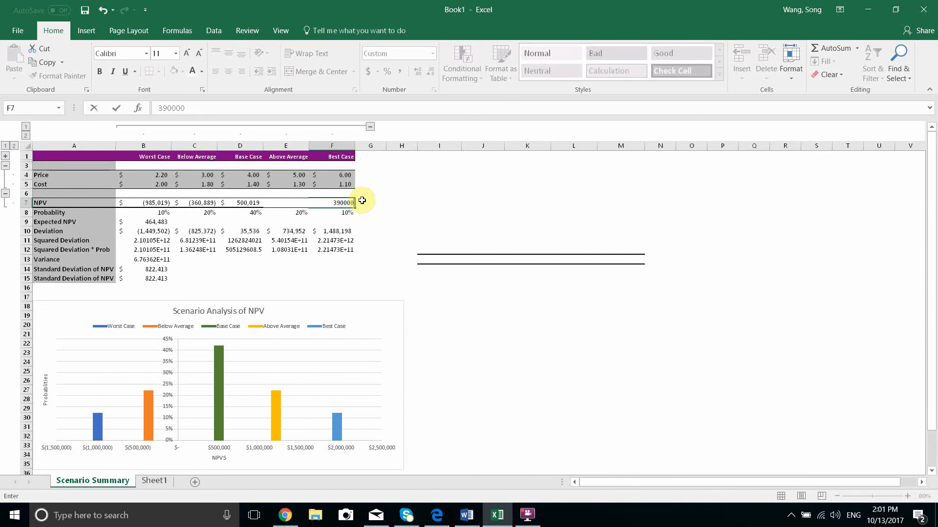
type("900,000")
key("Return")
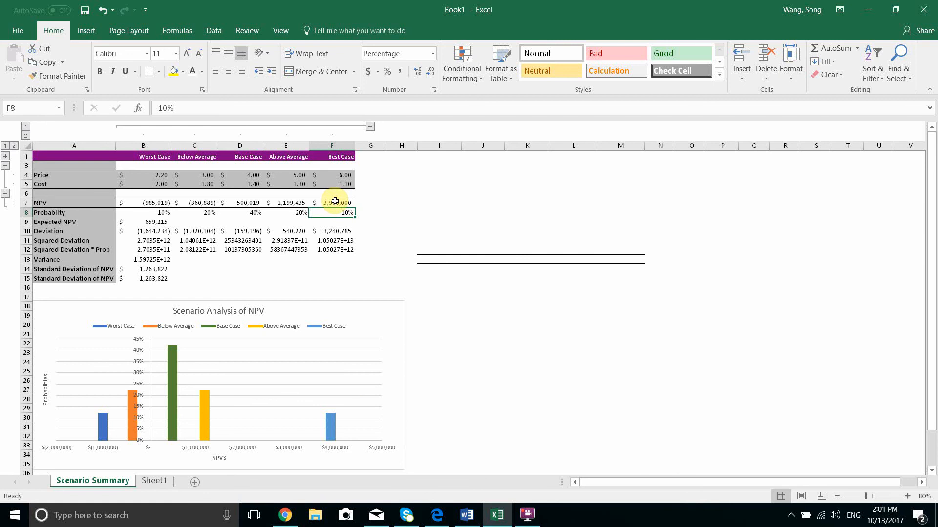
key("ctrl+z")
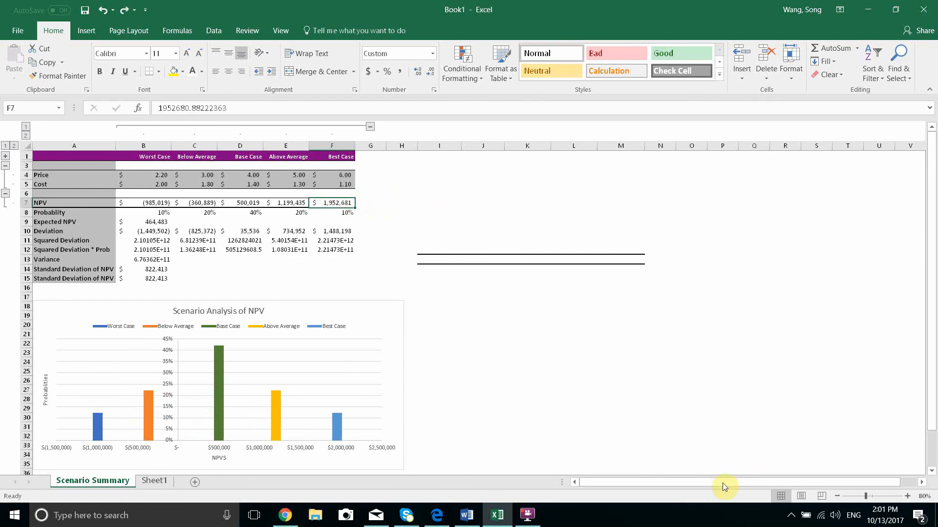
left_click(529, 514)
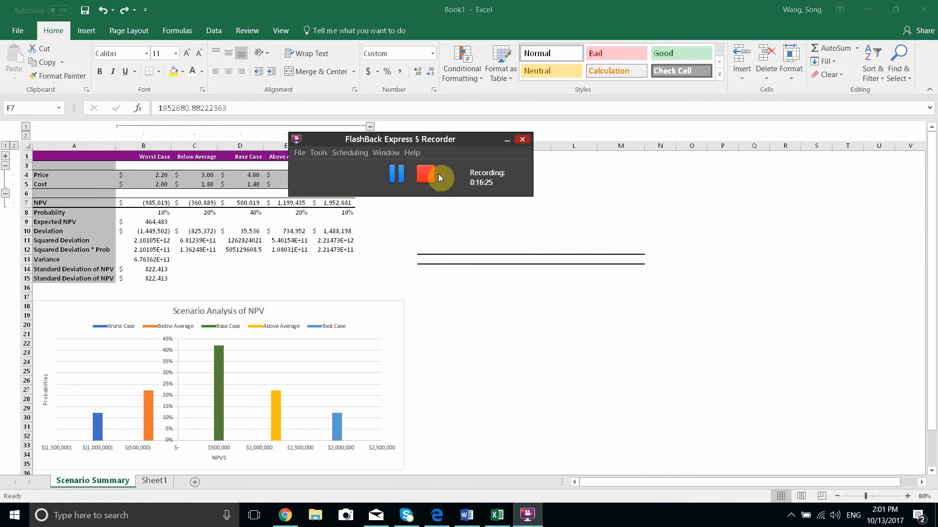